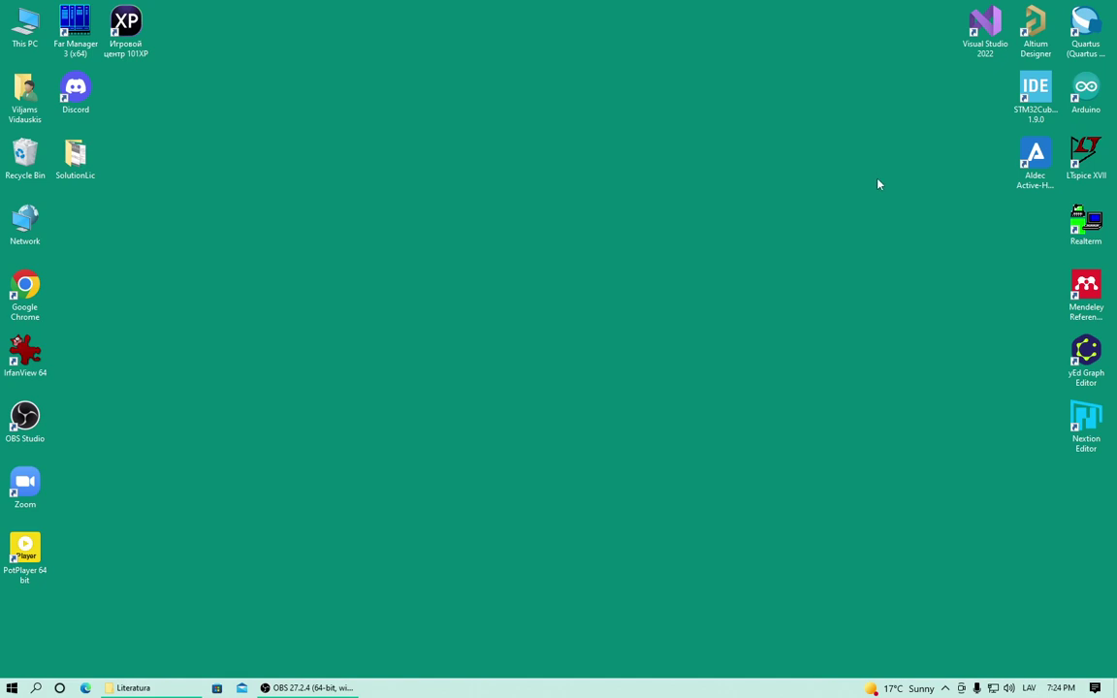
Try to launch Questa - Intel FPGA Starter Edition 2021.2 and dismiss the error dialog
{"action": "left_click", "coordinate": [1094, 44]}
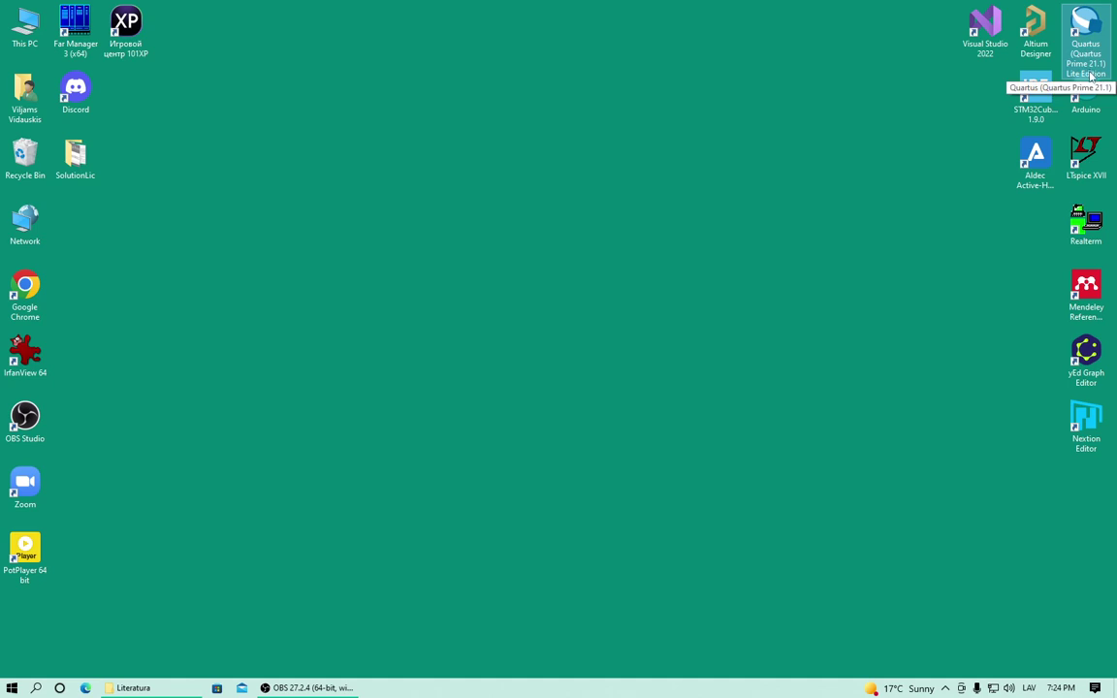
{"action": "left_click", "coordinate": [726, 288]}
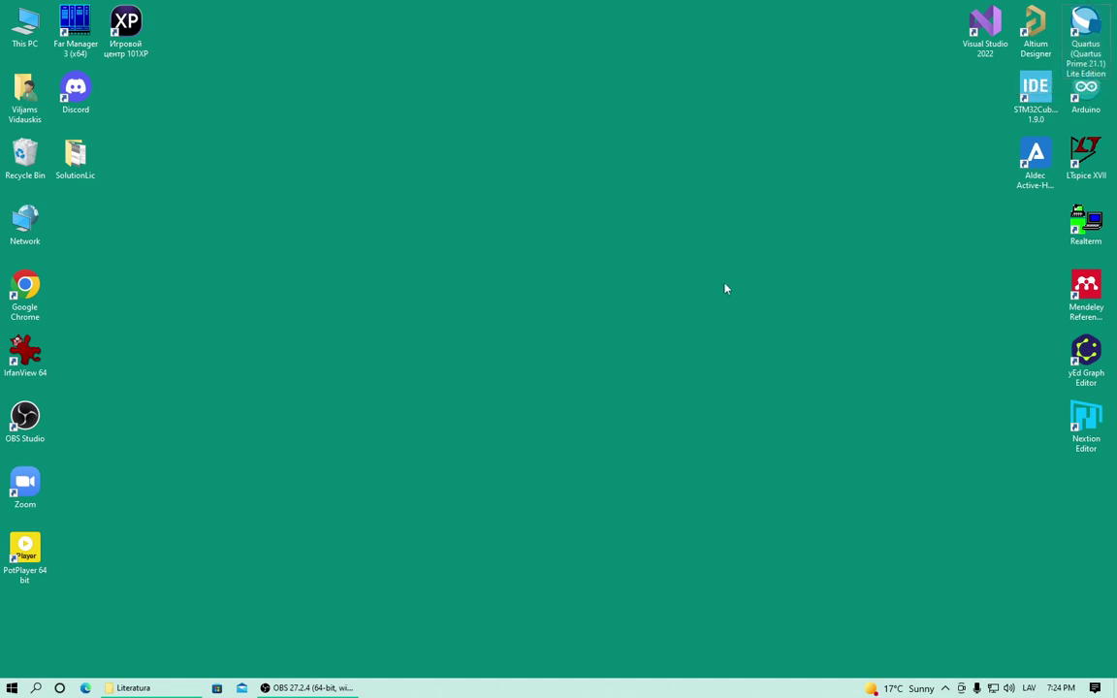
{"action": "key", "text": "super"}
{"action": "type", "text": "quest"}
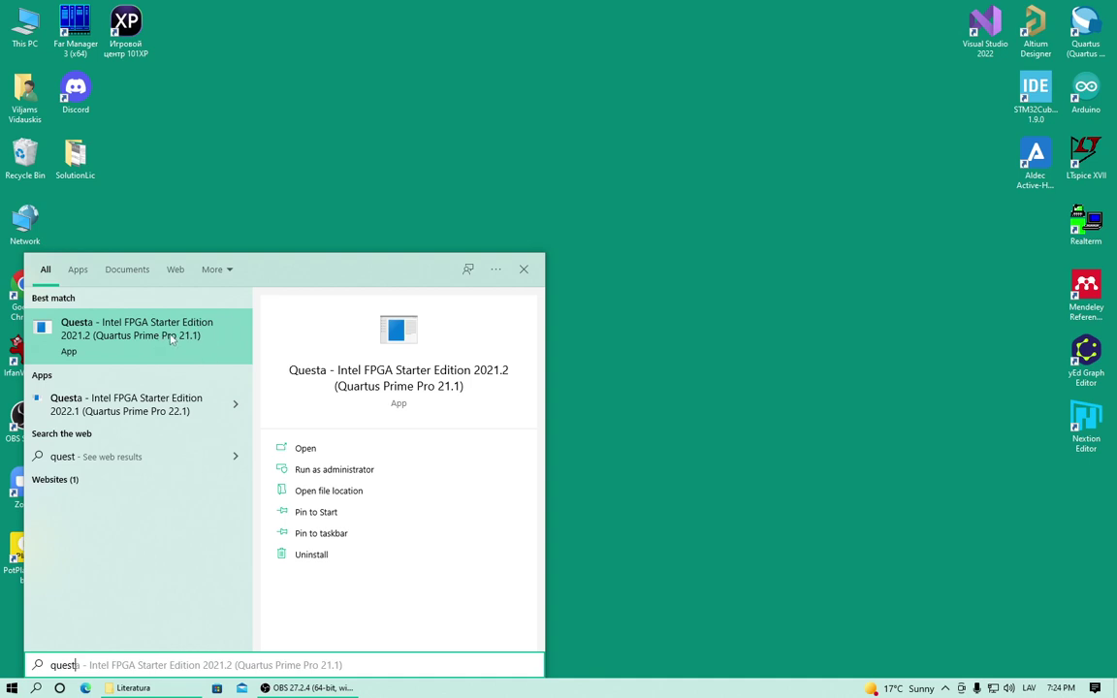
{"action": "left_click", "coordinate": [160, 335]}
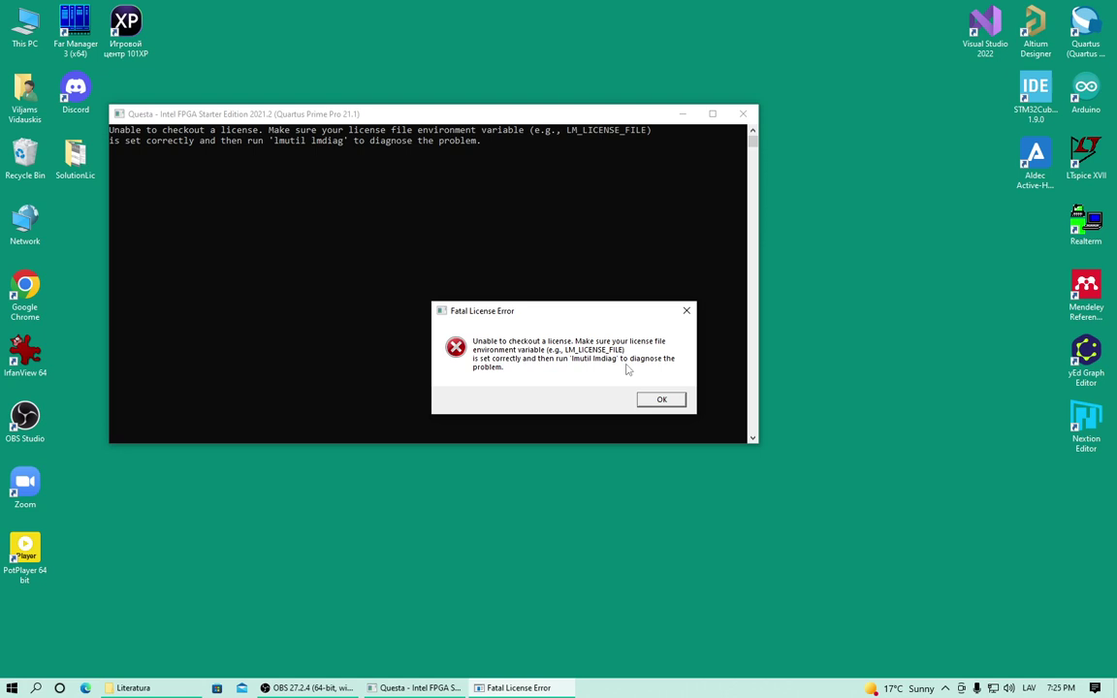
{"action": "left_click", "coordinate": [662, 400]}
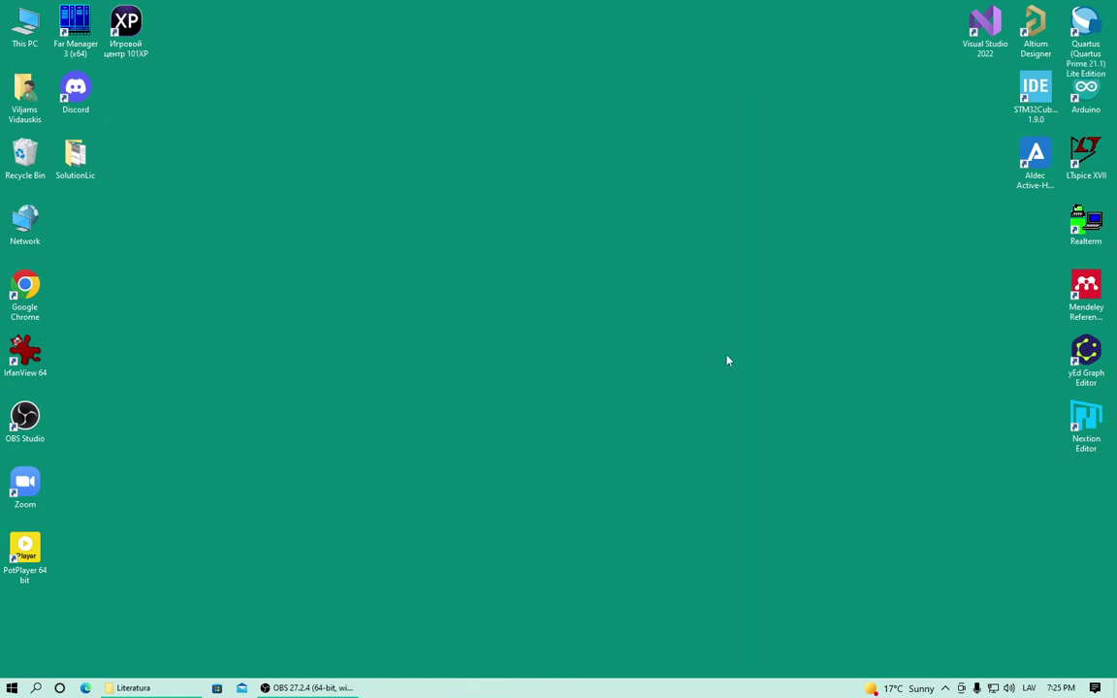
Open the recent frequency_counter project from C:/!/Frequency_counter in Quartus Prime and check the Questa Intel FPGA executable directory in the EDA tool options
{"action": "double_click", "coordinate": [1086, 37]}
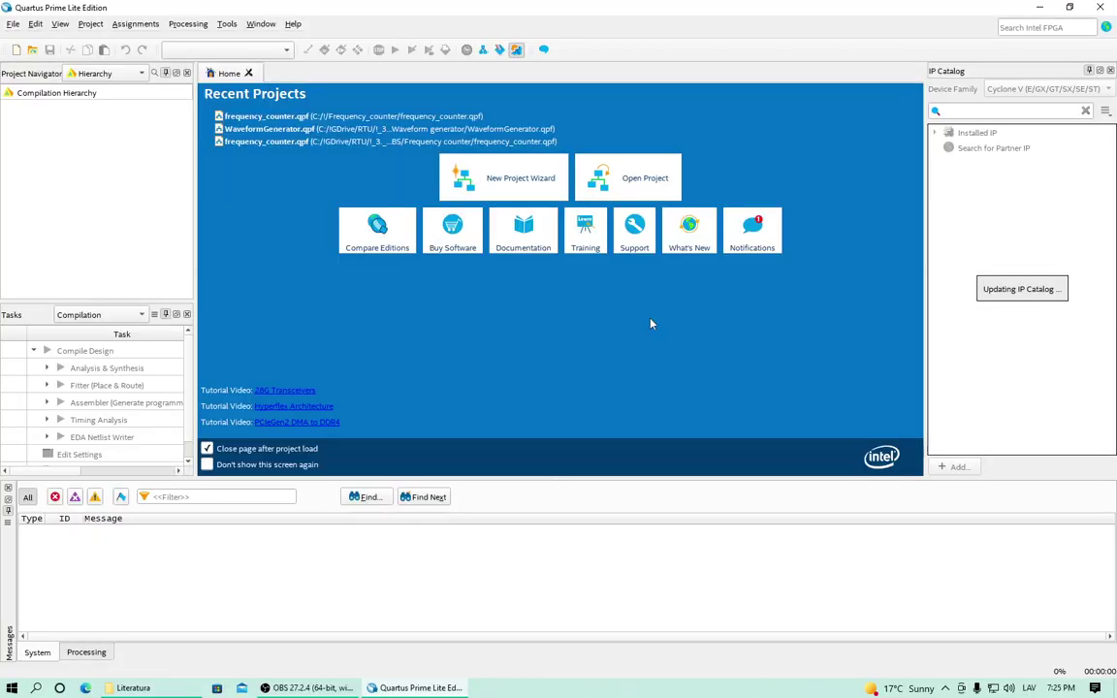
{"action": "left_click", "coordinate": [274, 115]}
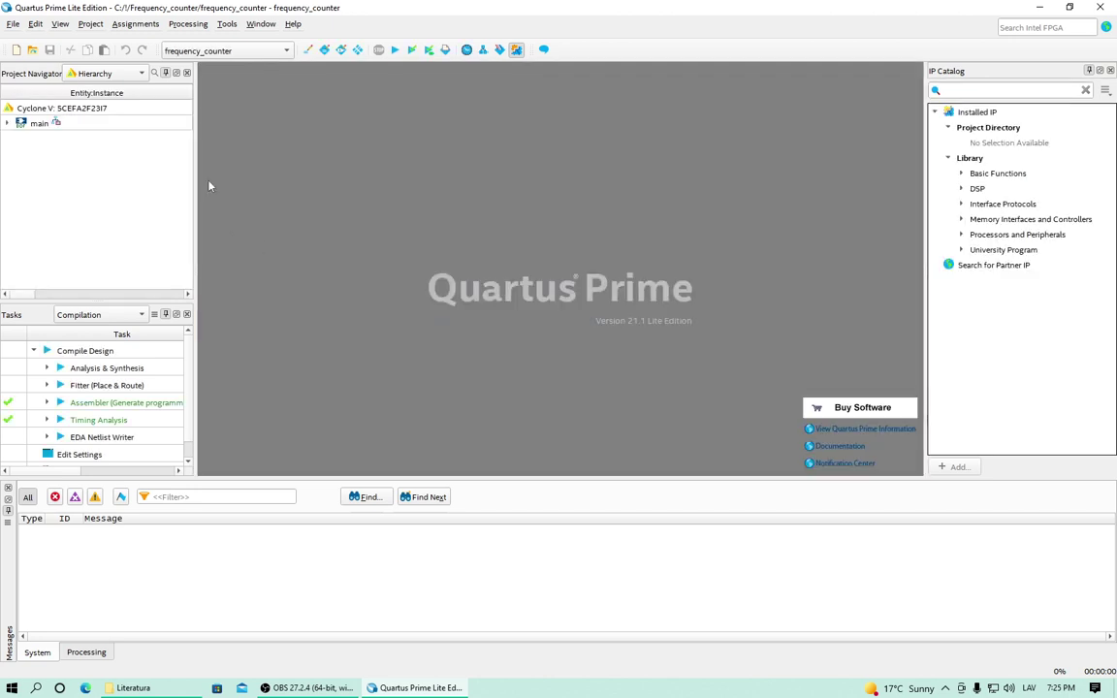
{"action": "left_click", "coordinate": [225, 24]}
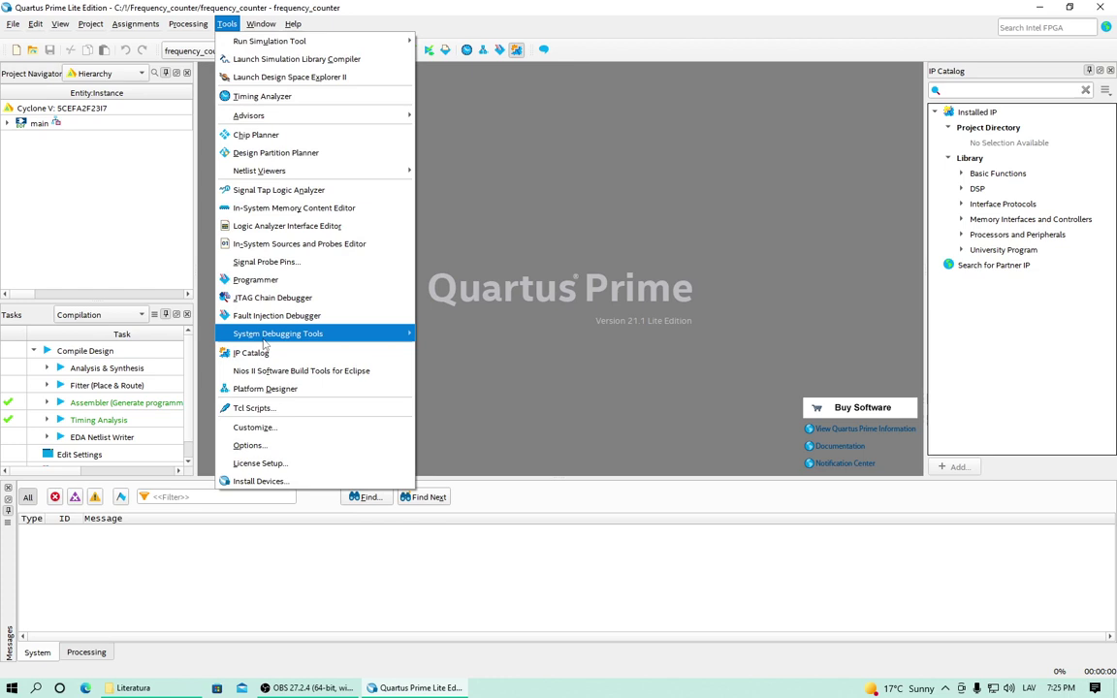
{"action": "left_click", "coordinate": [248, 444]}
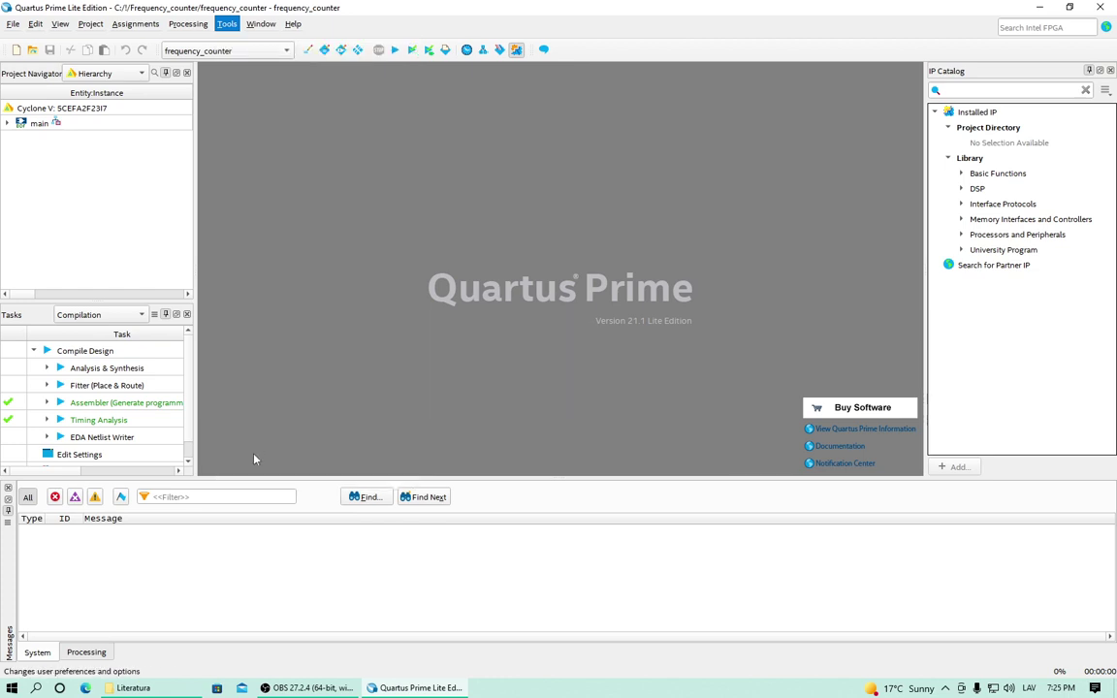
{"action": "left_click", "coordinate": [371, 157]}
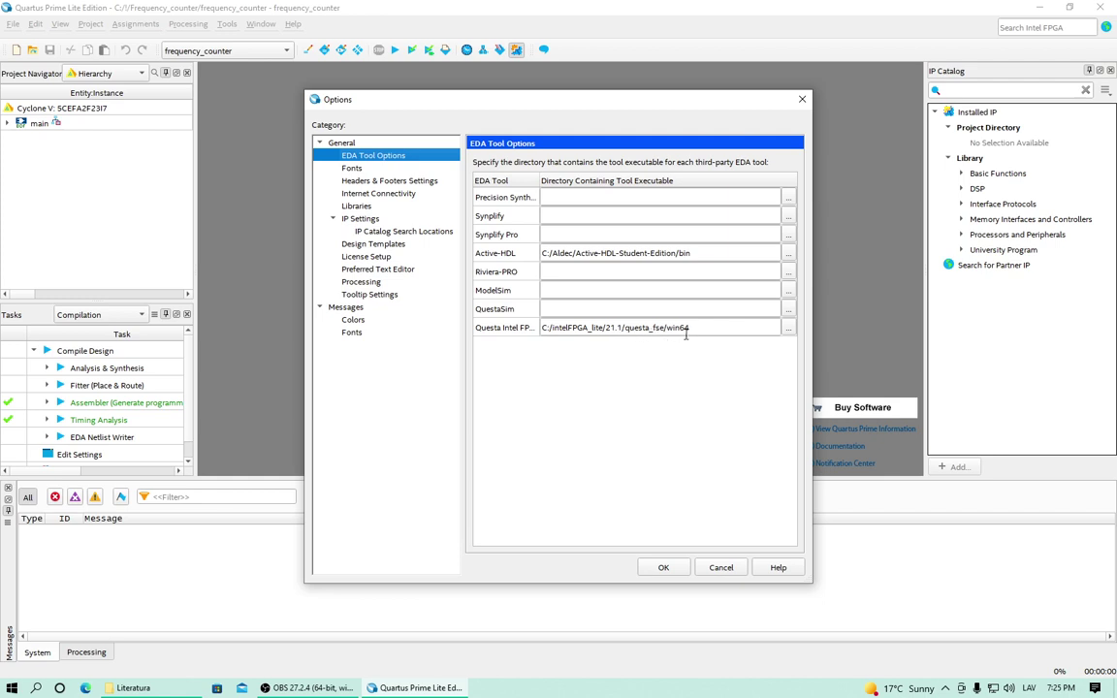
{"action": "left_click", "coordinate": [665, 567]}
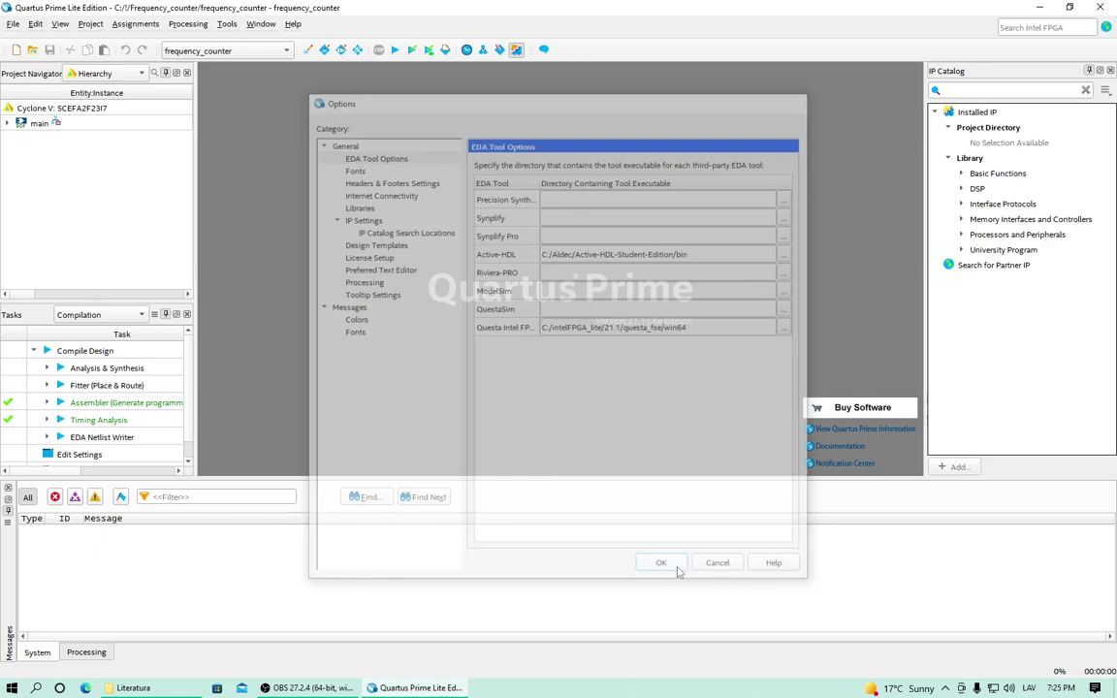
Choose Questa Intel FPGA as the simulation tool in the project's settings and accept them
{"action": "left_click", "coordinate": [131, 24]}
{"action": "left_click", "coordinate": [128, 56]}
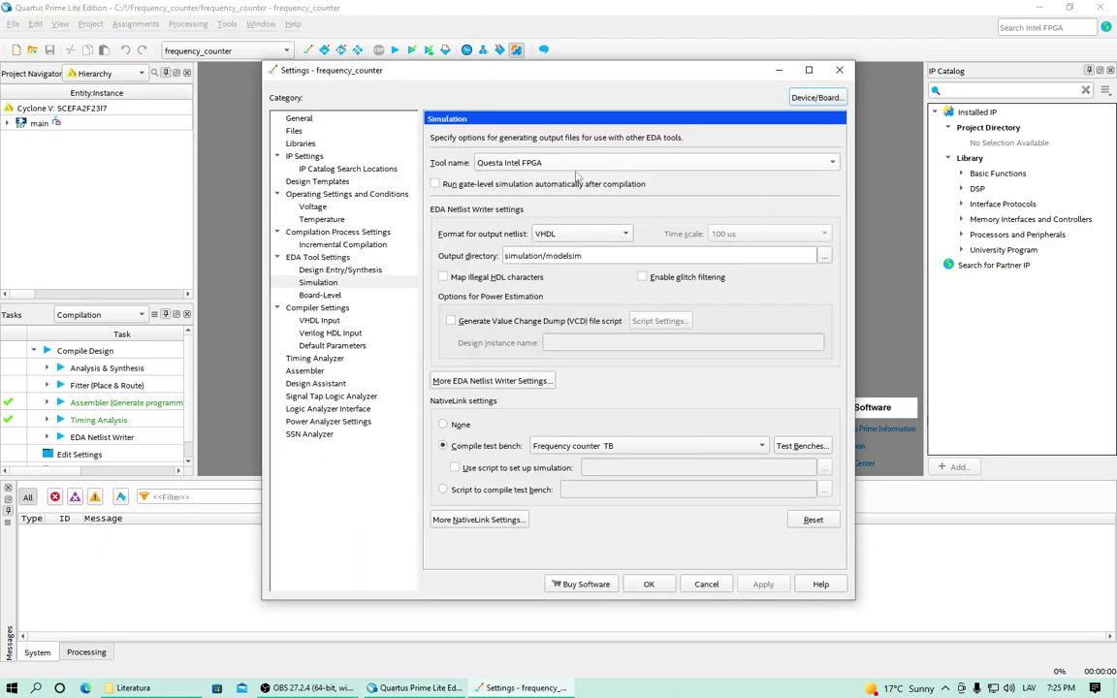
{"action": "left_click", "coordinate": [545, 163]}
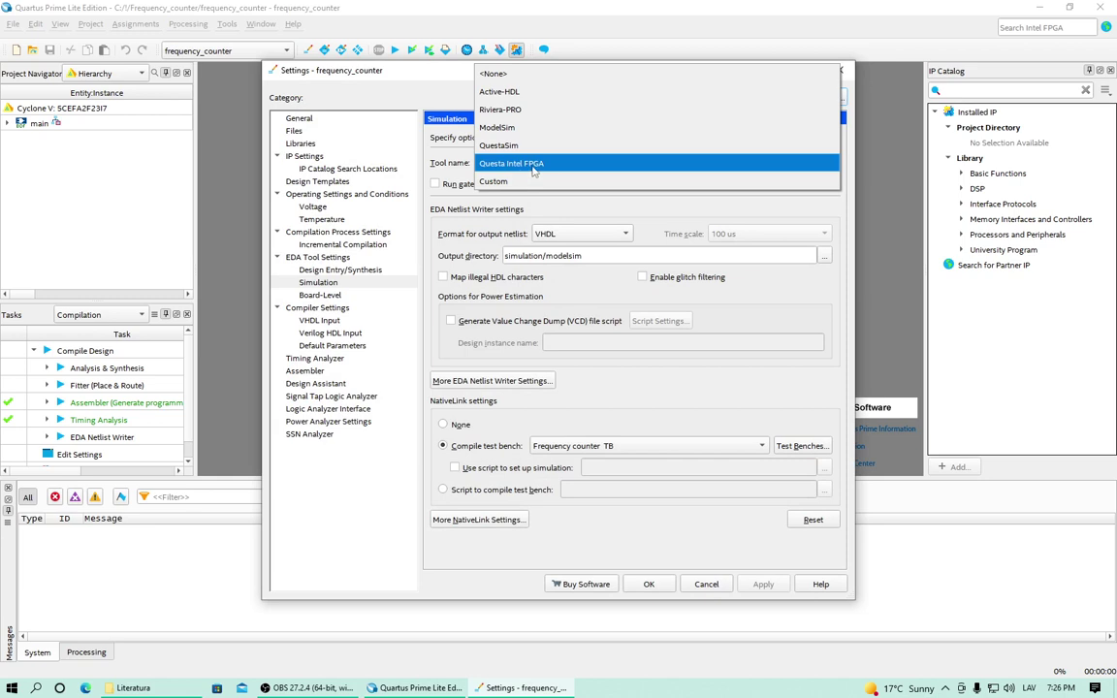
{"action": "left_click", "coordinate": [539, 164]}
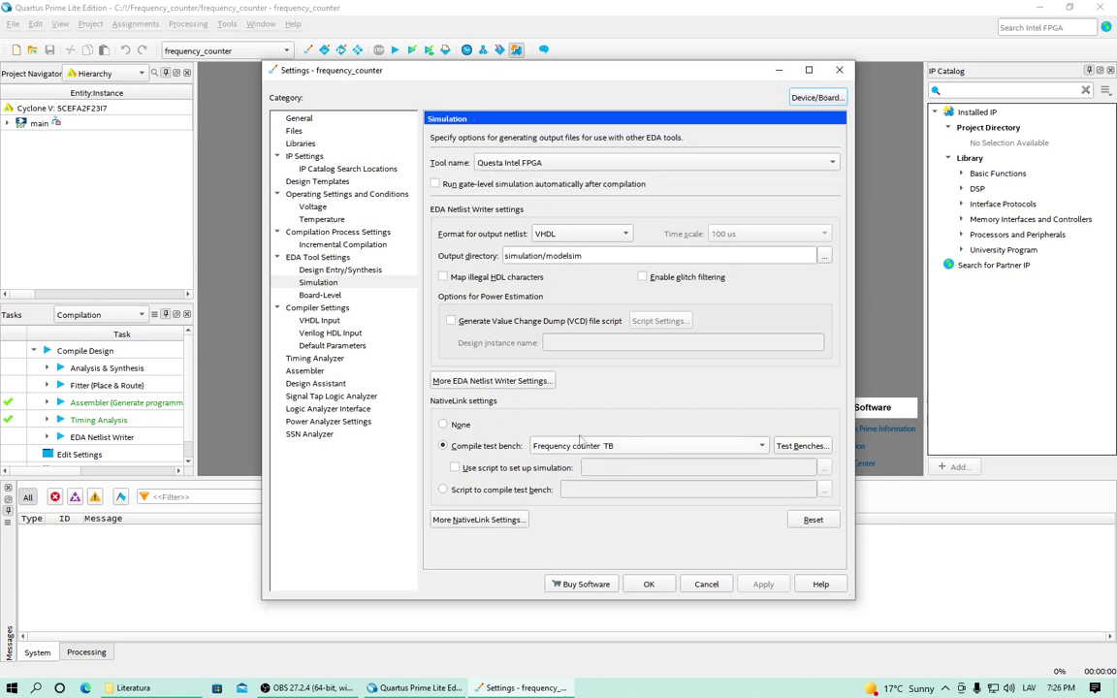
{"action": "left_click", "coordinate": [648, 584]}
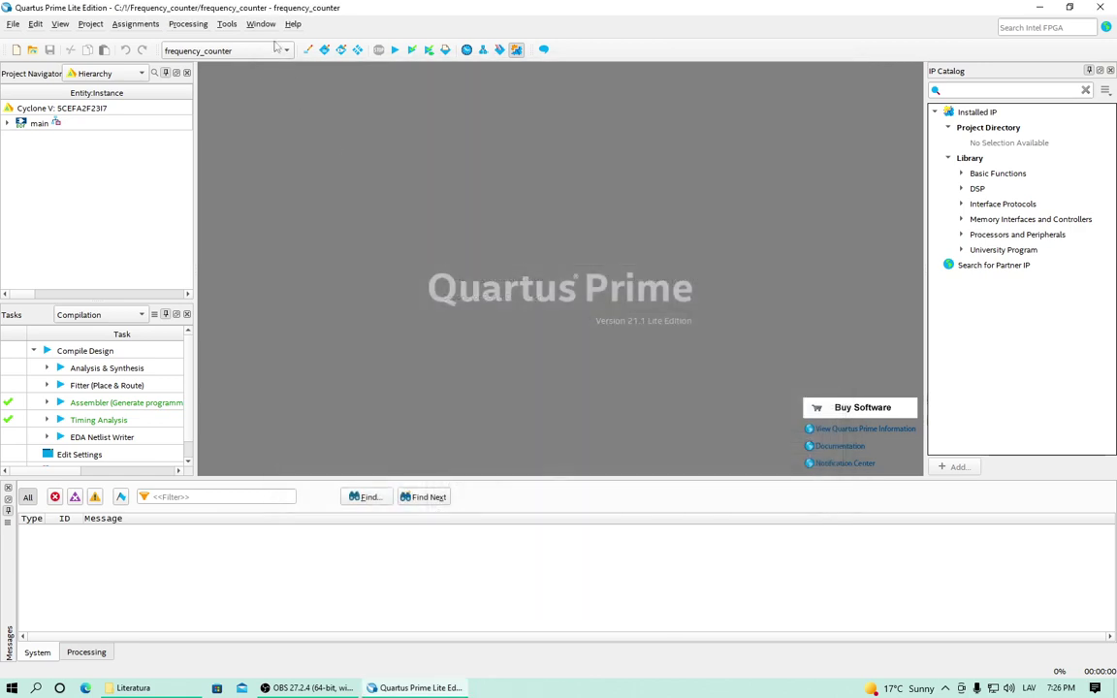
Try to run the RTL simulation of the project and dismiss the error dialog
{"action": "left_click", "coordinate": [226, 24]}
{"action": "mouse_move", "coordinate": [233, 43]}
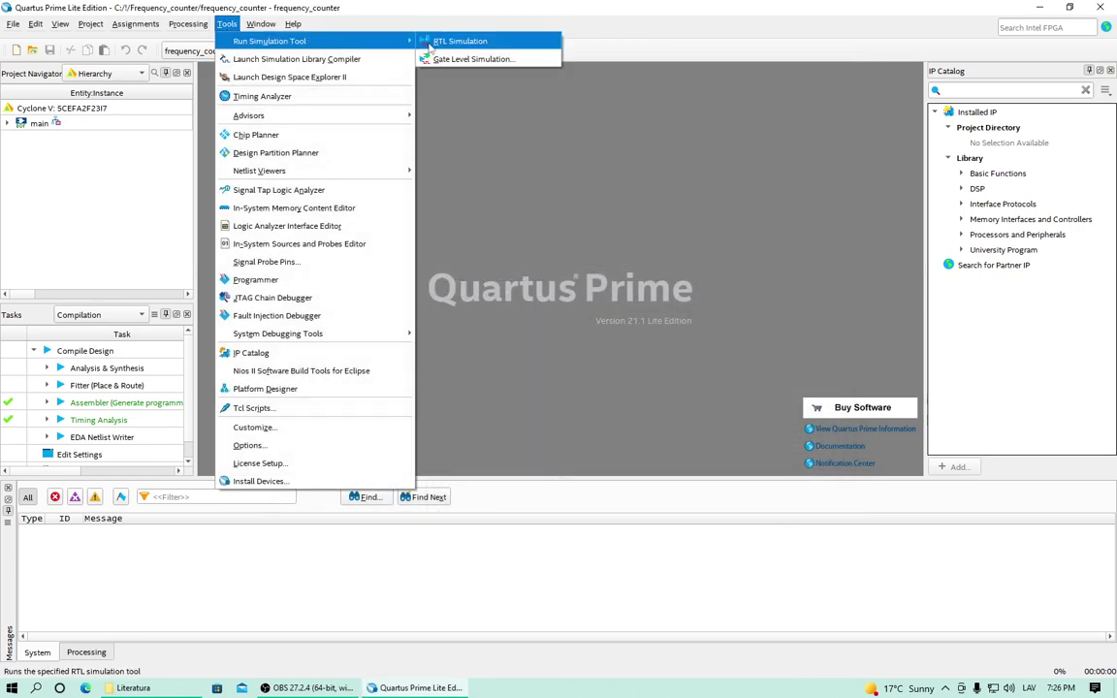
{"action": "left_click", "coordinate": [459, 42]}
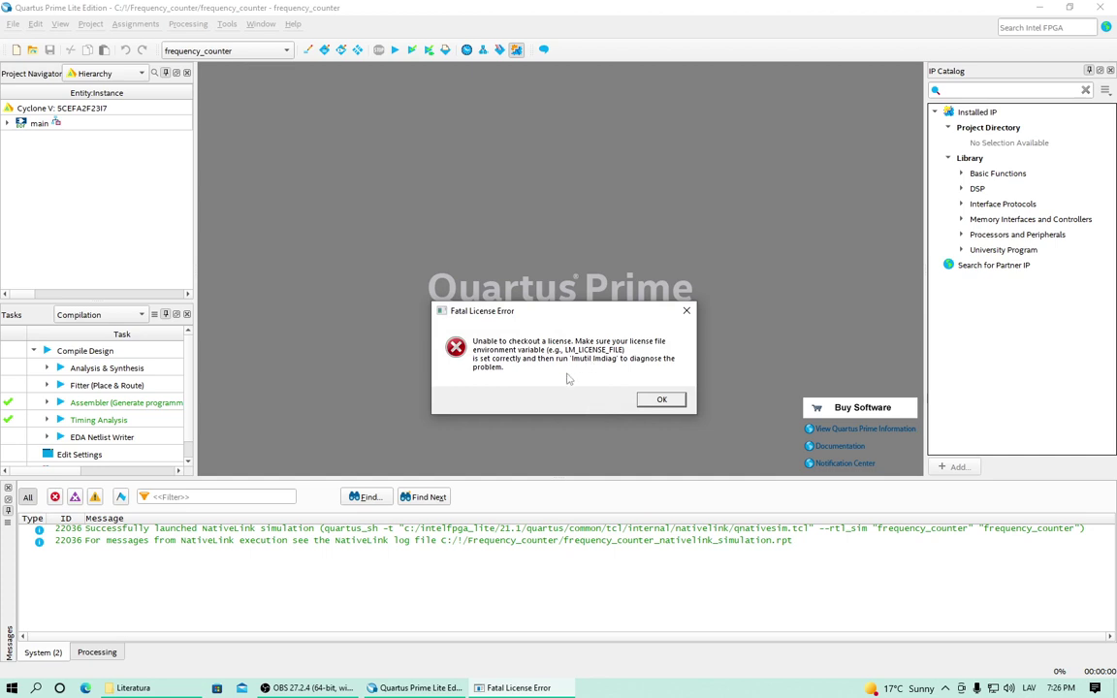
{"action": "left_click", "coordinate": [663, 400]}
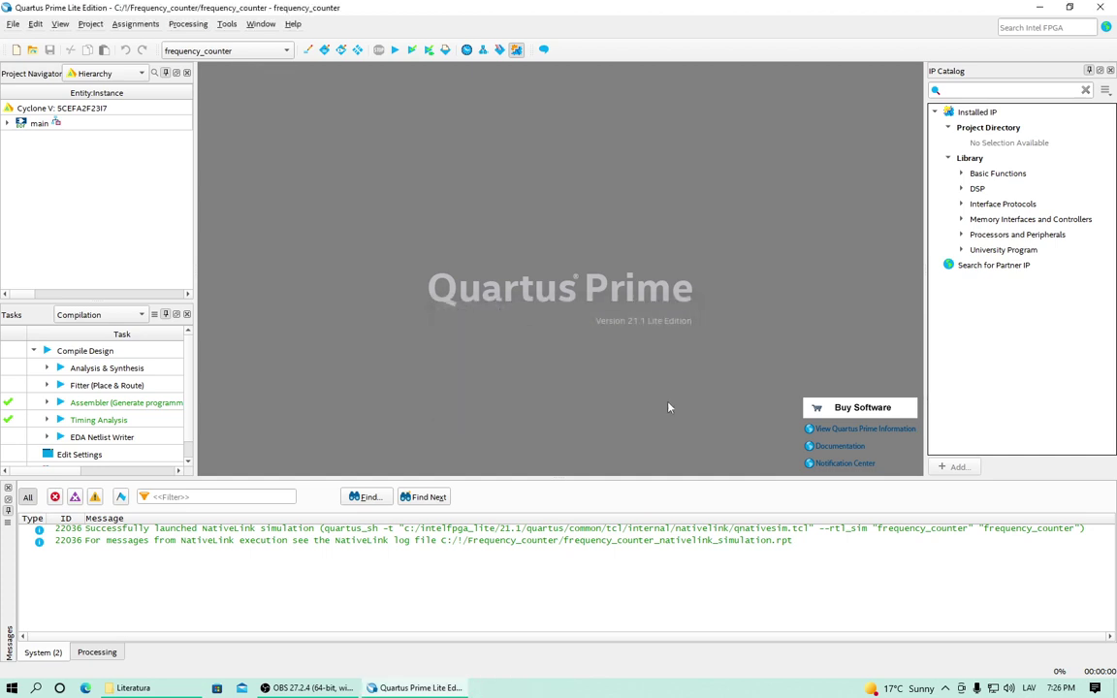
Minimize Quartus, switch to Far Manager and go up to the root of drive C
{"action": "left_click", "coordinate": [1037, 9]}
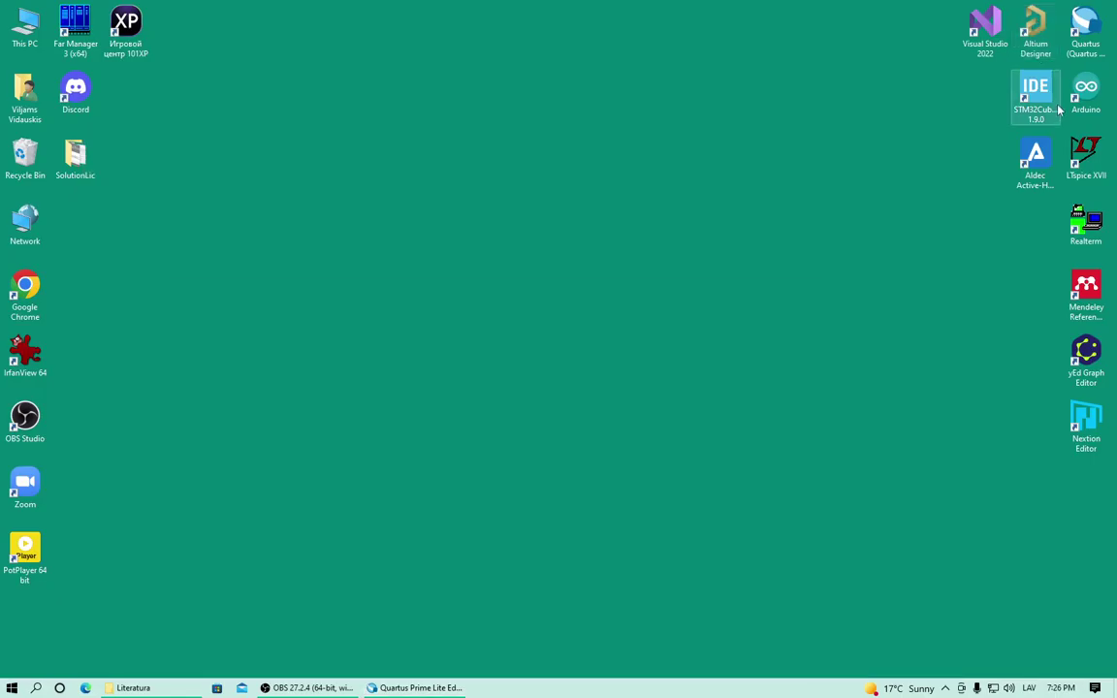
{"action": "double_click", "coordinate": [76, 29]}
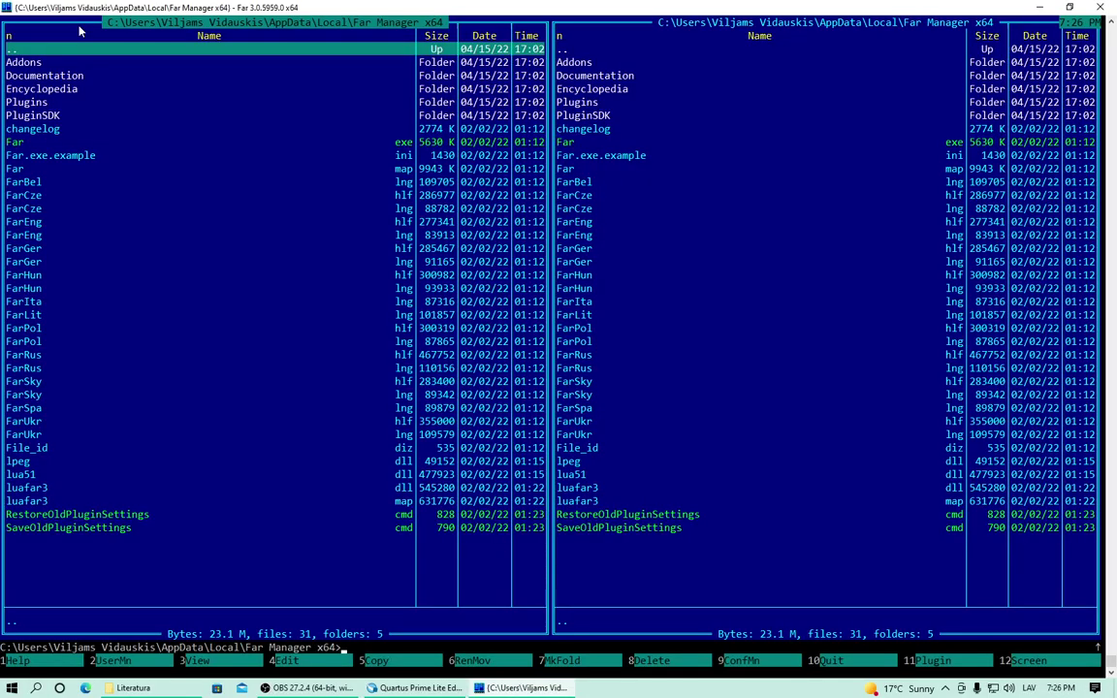
{"action": "key", "text": "Tab"}
{"action": "key", "text": "ctrl+Page_Up"}
{"action": "key", "text": "ctrl+Page_Up"}
{"action": "key", "text": "ctrl+Page_Up"}
{"action": "key", "text": "ctrl+Page_Up"}
{"action": "key", "text": "ctrl+Page_Up"}
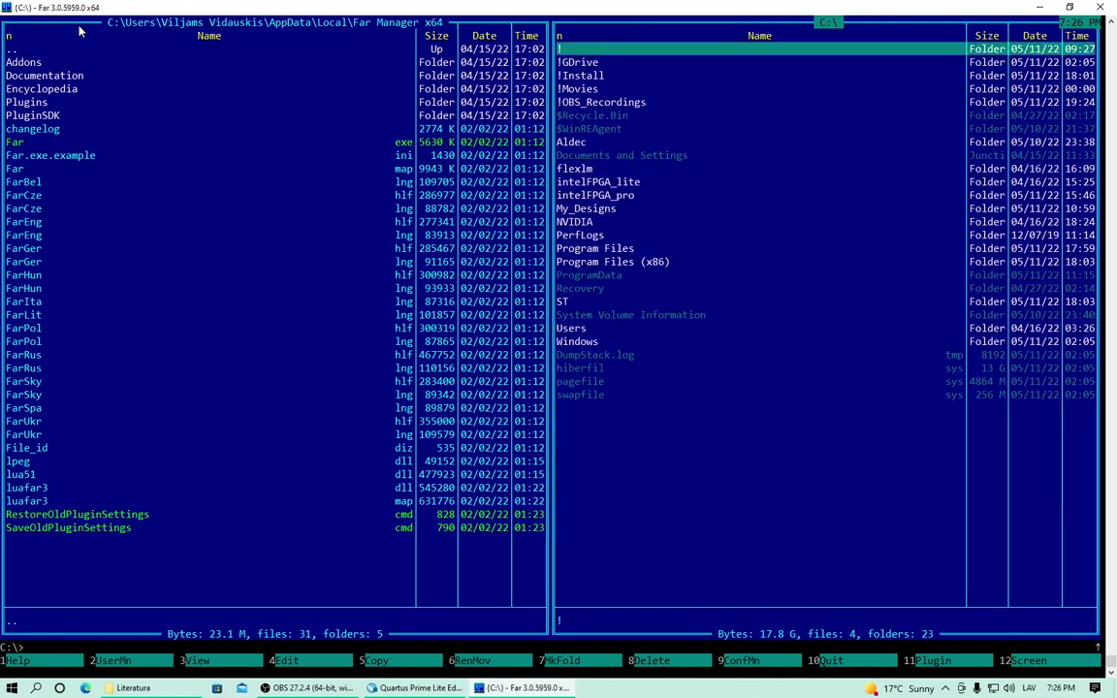
{"action": "key", "text": "Down"}
{"action": "key", "text": "Down"}
{"action": "key", "text": "Down"}
{"action": "key", "text": "Down"}
{"action": "key", "text": "Down"}
{"action": "key", "text": "Down"}
{"action": "key", "text": "Down"}
{"action": "key", "text": "Down"}
{"action": "key", "text": "Down"}
{"action": "key", "text": "Down"}
{"action": "key", "text": "Down"}
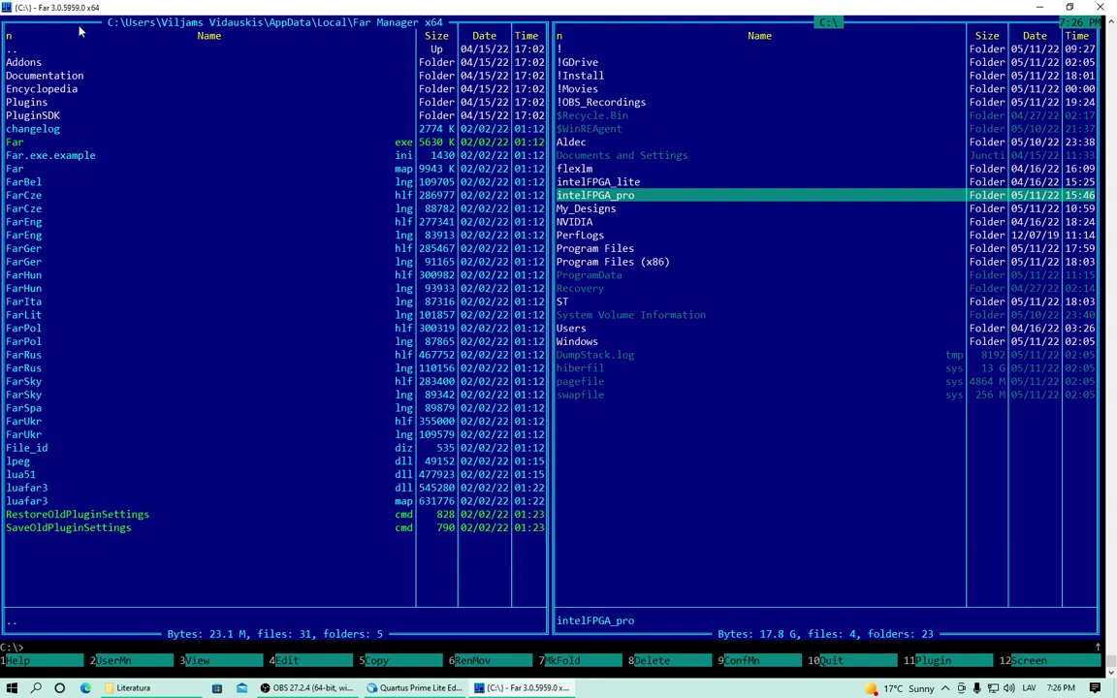
{"action": "key", "text": "Up"}
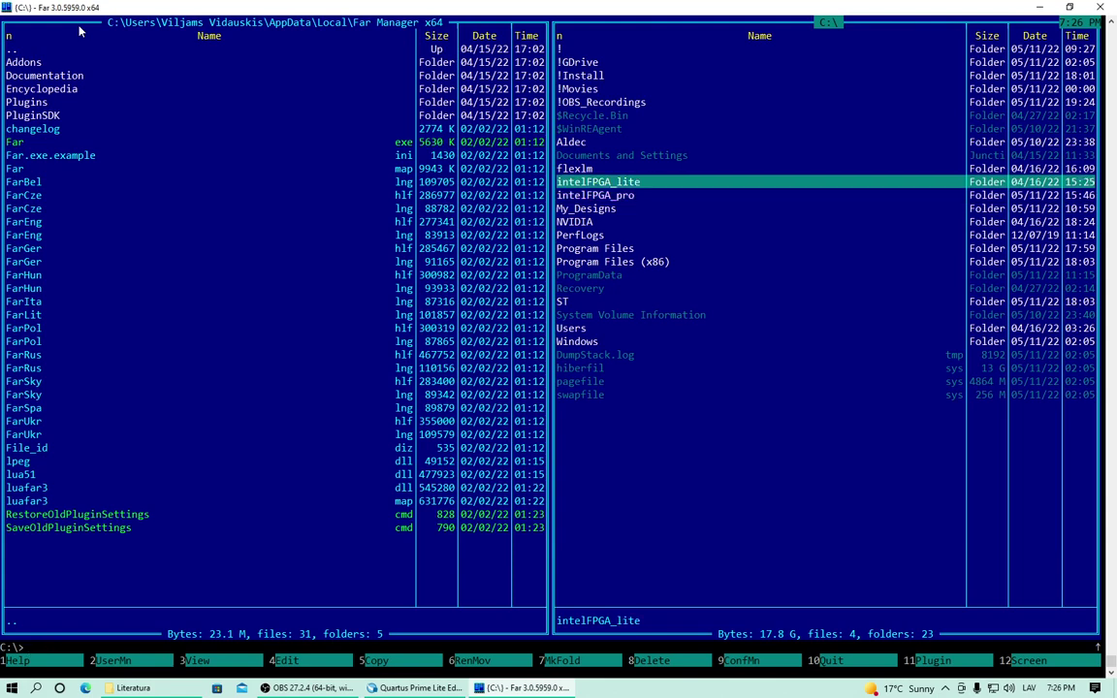
{"action": "key", "text": "Down"}
{"action": "key", "text": "Return"}
{"action": "key", "text": "Down"}
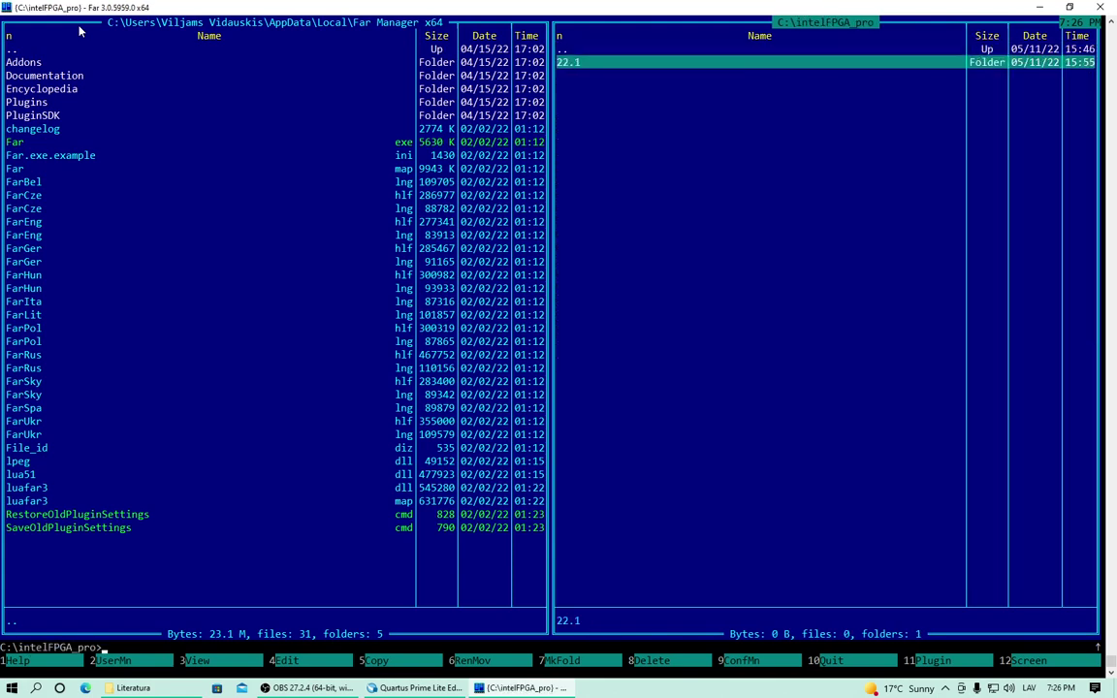
{"action": "key", "text": "Return"}
{"action": "key", "text": "Down"}
{"action": "key", "text": "Down"}
{"action": "key", "text": "Down"}
{"action": "key", "text": "Up"}
{"action": "key", "text": "Up"}
{"action": "key", "text": "Up"}
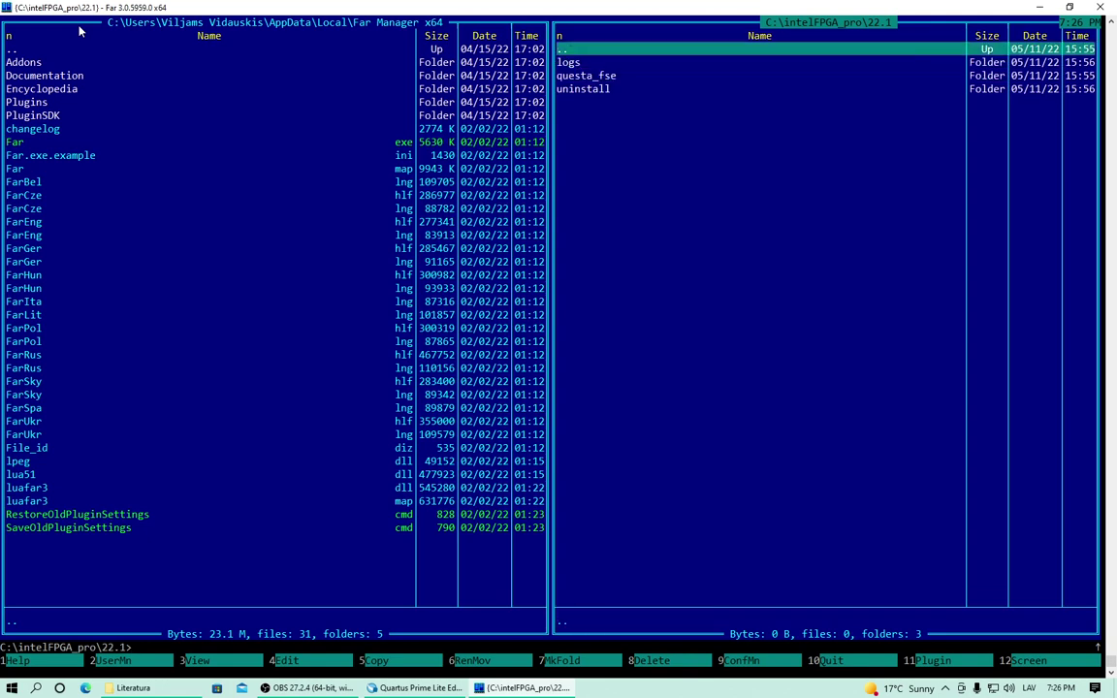
{"action": "key", "text": "Return"}
{"action": "key", "text": "Up"}
{"action": "key", "text": "Return"}
Open the folder C:\intelFPGA_lite\21.1\questa_fse
{"action": "key", "text": "Up"}
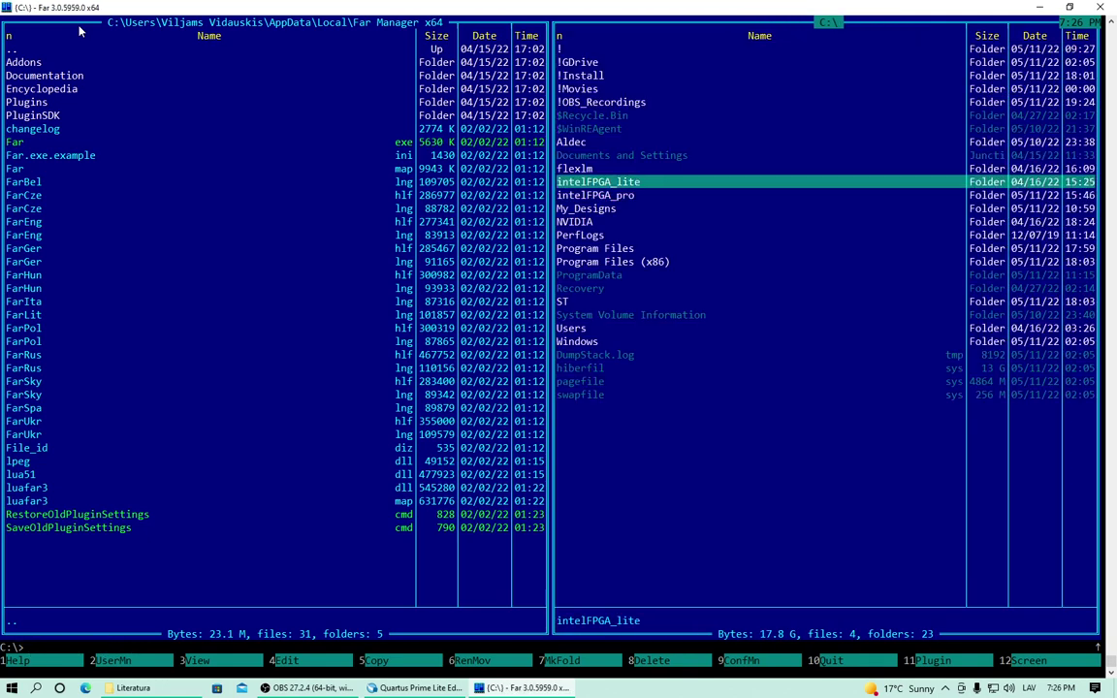
{"action": "key", "text": "Up"}
{"action": "key", "text": "Down"}
{"action": "key", "text": "Return"}
{"action": "key", "text": "Down"}
{"action": "key", "text": "Return"}
{"action": "key", "text": "Down"}
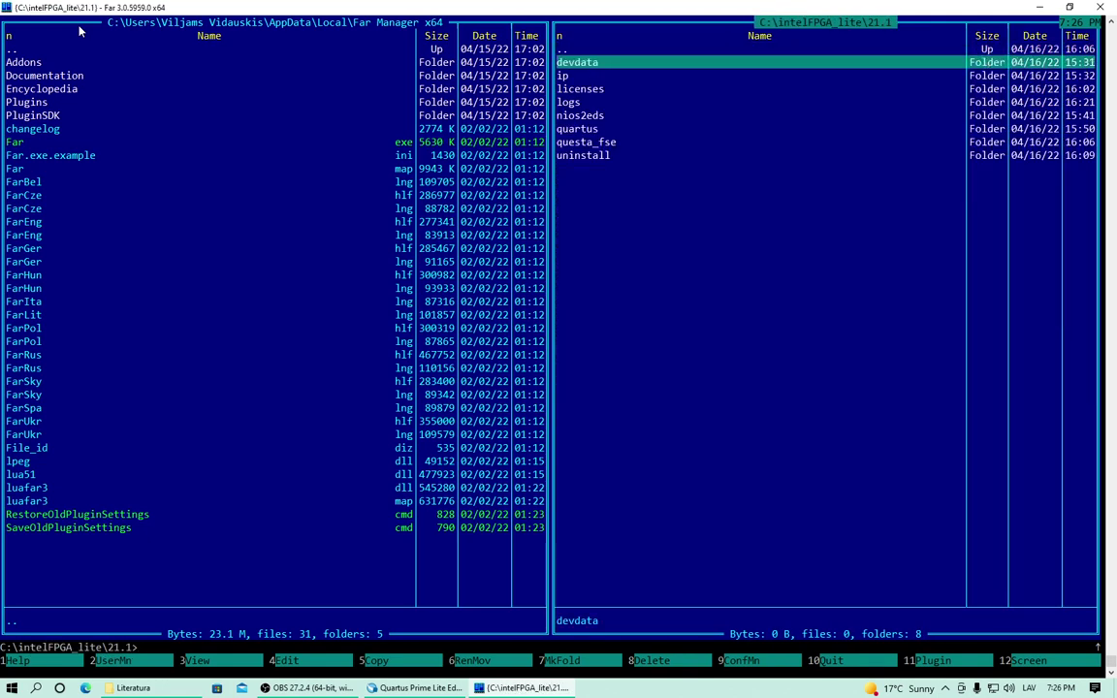
{"action": "key", "text": "Down"}
{"action": "key", "text": "Down"}
{"action": "key", "text": "Down"}
{"action": "key", "text": "Down"}
{"action": "key", "text": "Down"}
{"action": "key", "text": "Down"}
{"action": "key", "text": "Return"}
Find and enter the win64 subfolder of questa_fse
{"action": "key", "text": "Down"}
{"action": "key", "text": "Down"}
{"action": "key", "text": "Down"}
{"action": "key", "text": "Down"}
{"action": "key", "text": "Down"}
{"action": "key", "text": "Down"}
{"action": "key", "text": "Down"}
{"action": "key", "text": "Down"}
{"action": "key", "text": "Down"}
{"action": "key", "text": "Down"}
{"action": "key", "text": "Down"}
{"action": "key", "text": "Down"}
{"action": "key", "text": "Down"}
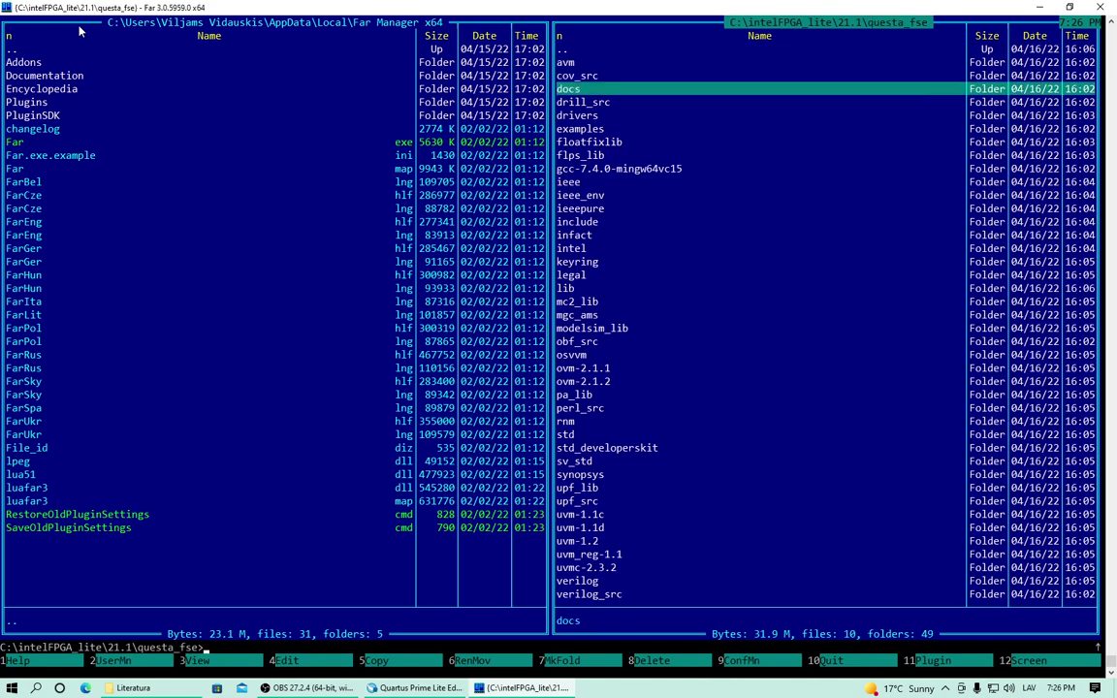
{"action": "key", "text": "End"}
{"action": "key", "text": "Up"}
{"action": "key", "text": "Up"}
{"action": "key", "text": "Up"}
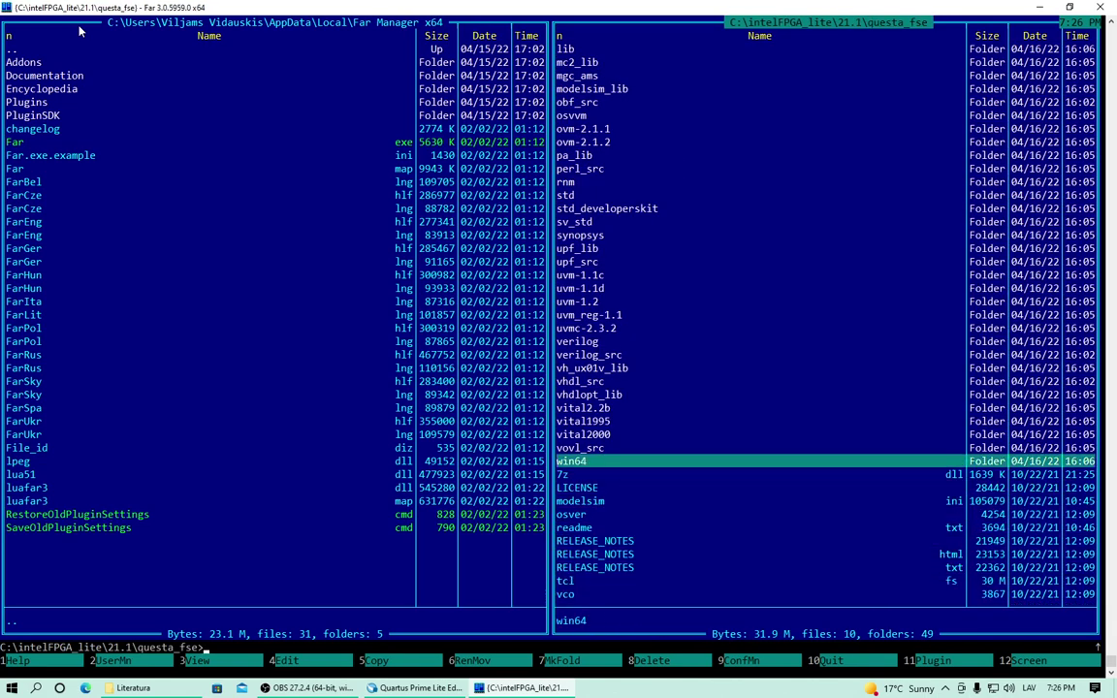
{"action": "key", "text": "Up"}
{"action": "key", "text": "Up"}
{"action": "key", "text": "Up"}
{"action": "key", "text": "Up"}
{"action": "key", "text": "Up"}
{"action": "key", "text": "Up"}
{"action": "key", "text": "Up"}
{"action": "key", "text": "Up"}
{"action": "key", "text": "Down"}
{"action": "key", "text": "Return"}
Show the command line in place of the file listings and run lmutil lmdiag through to its end
{"action": "key", "text": "ctrl+o"}
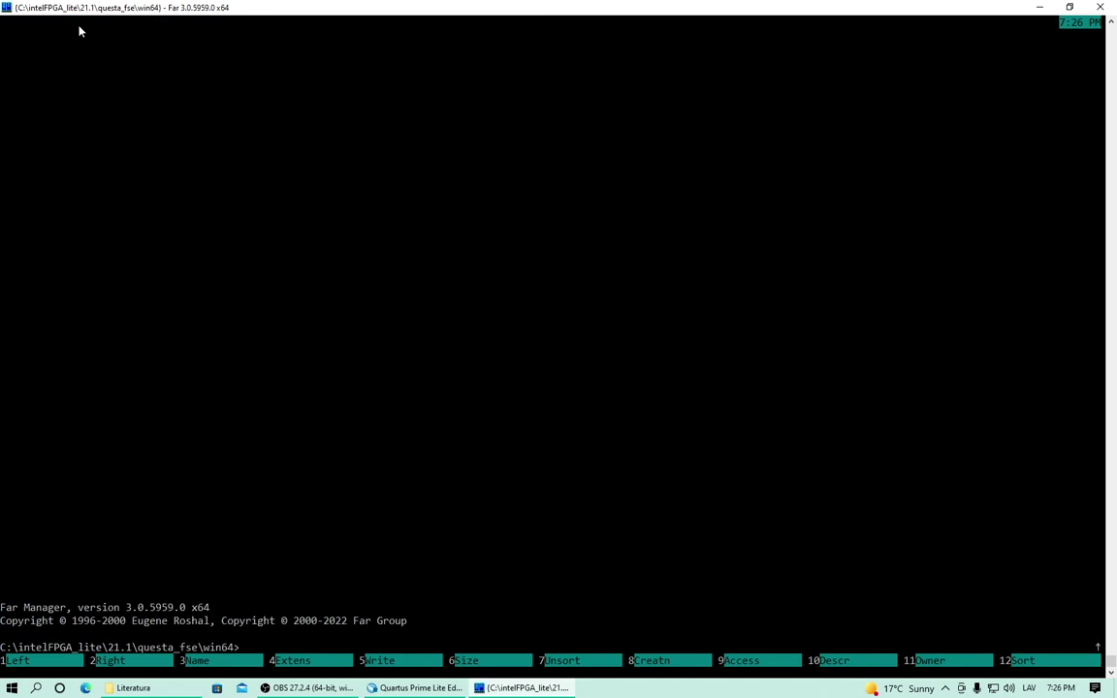
{"action": "type", "text": "lmutil lmdiag"}
{"action": "key", "text": "Return"}
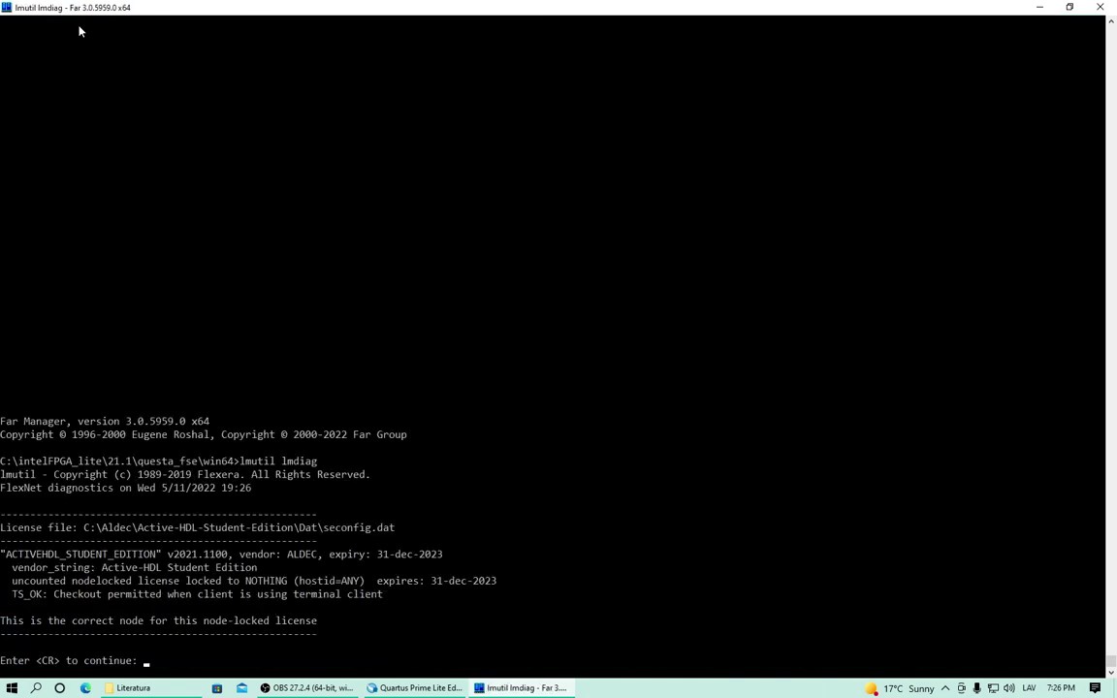
{"action": "key", "text": "Return"}
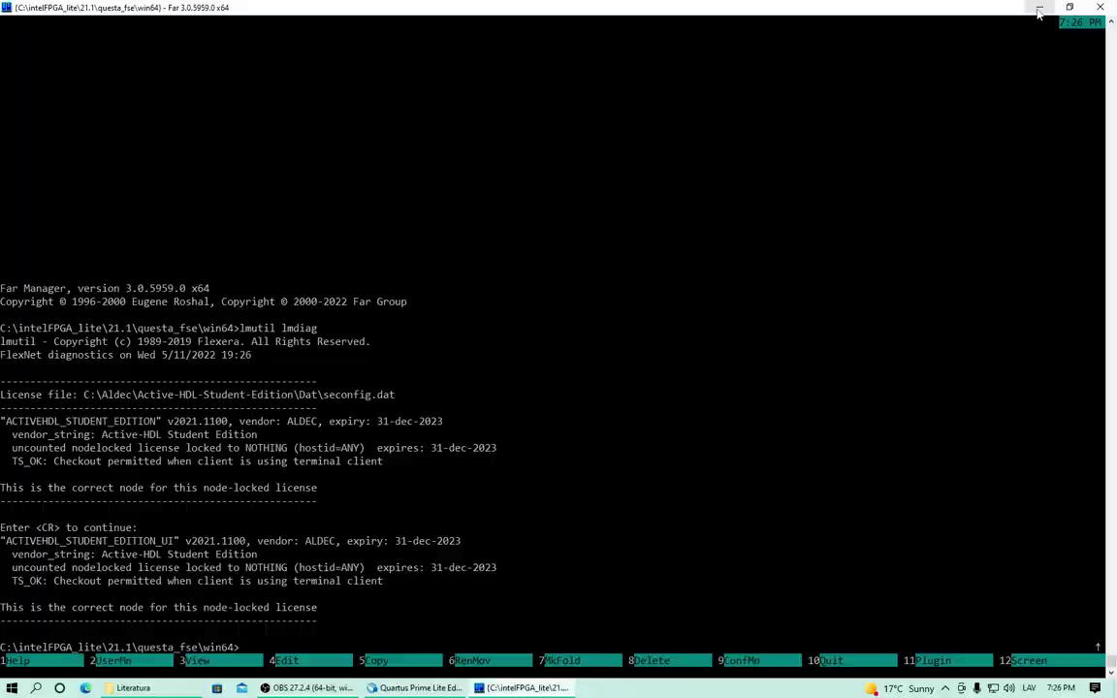
Return to the desktop, switch to Google Chrome and search the web for "intel licensing center"
{"action": "key", "text": "super+d"}
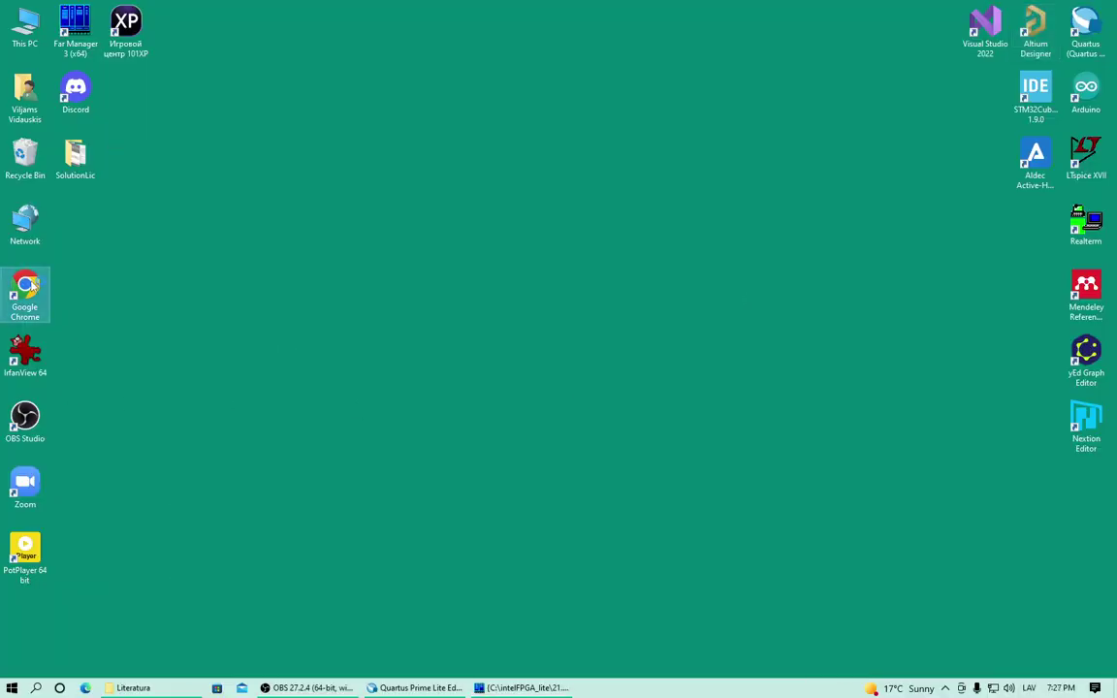
{"action": "double_click", "coordinate": [27, 287]}
{"action": "type", "text": "int"}
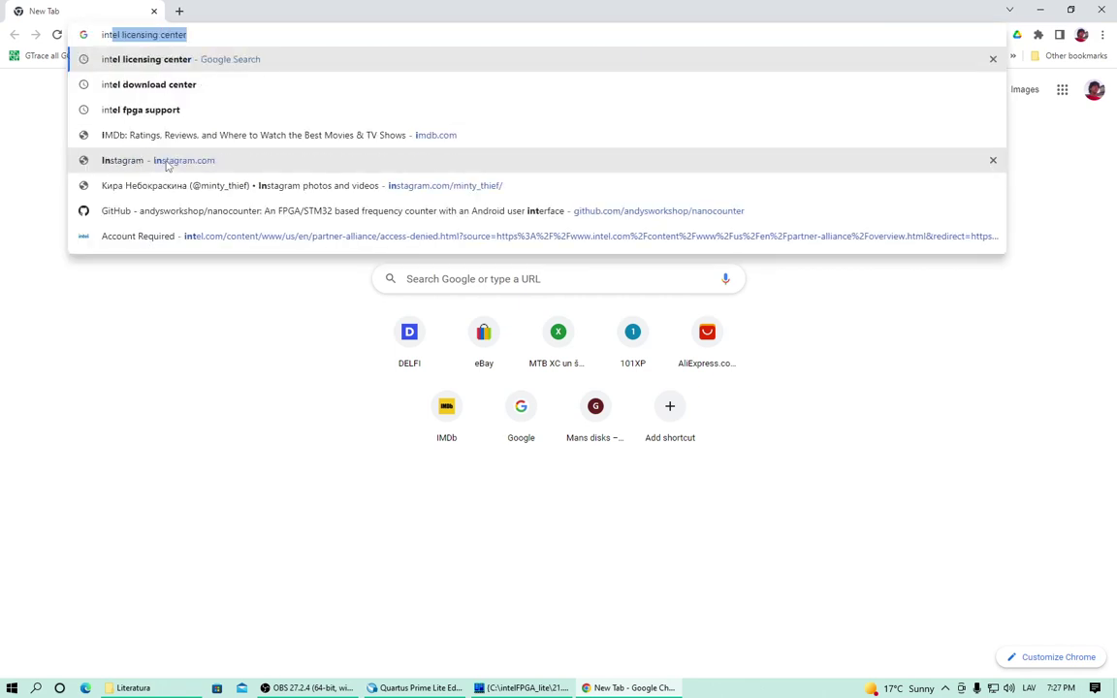
{"action": "key", "text": "Return"}
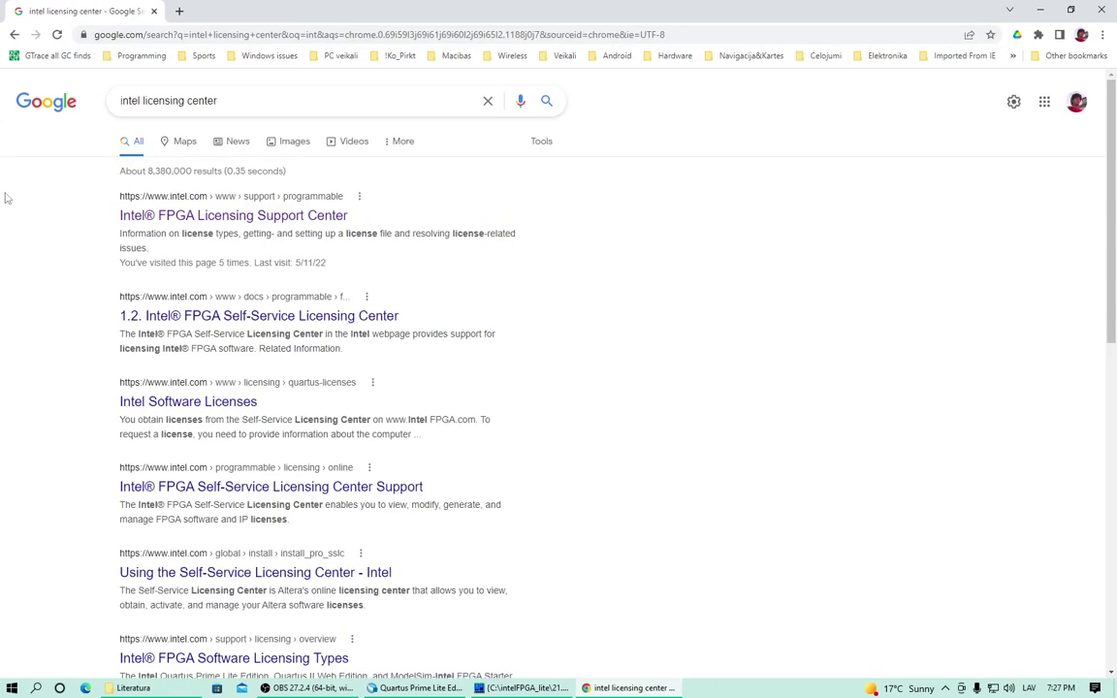
Go through the Intel FPGA Licensing Support Center to the Self-Service Licensing Center and open its evaluation or free licenses sign-up
{"action": "left_click", "coordinate": [230, 215]}
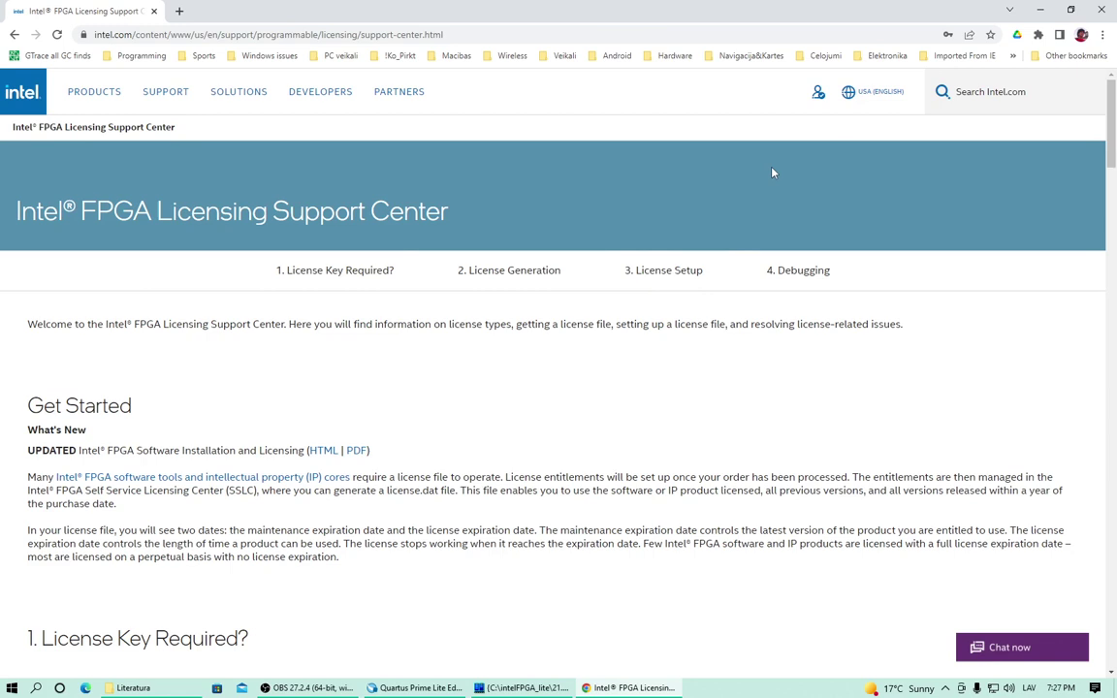
{"action": "left_click", "coordinate": [818, 97]}
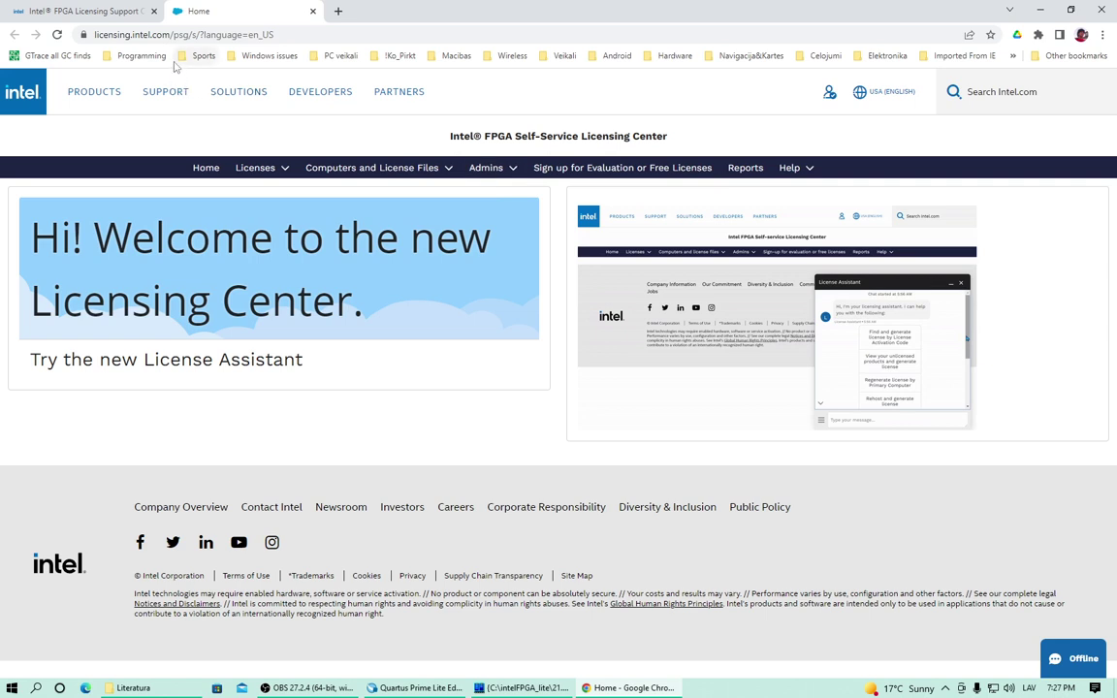
{"action": "left_click", "coordinate": [153, 11]}
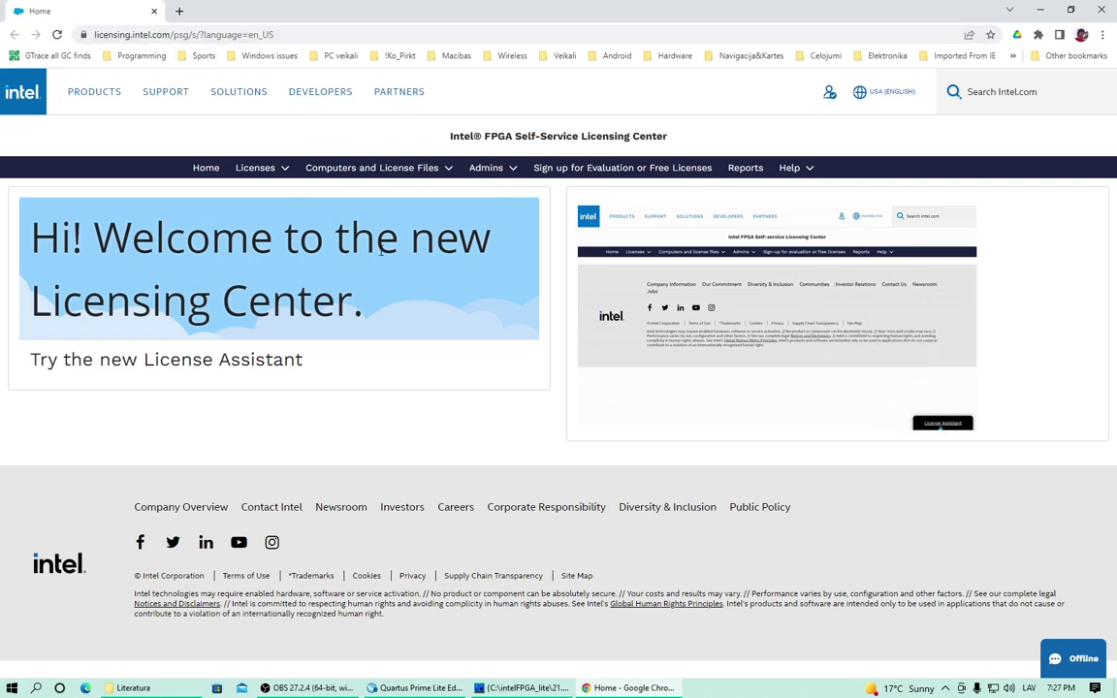
{"action": "left_click", "coordinate": [616, 173]}
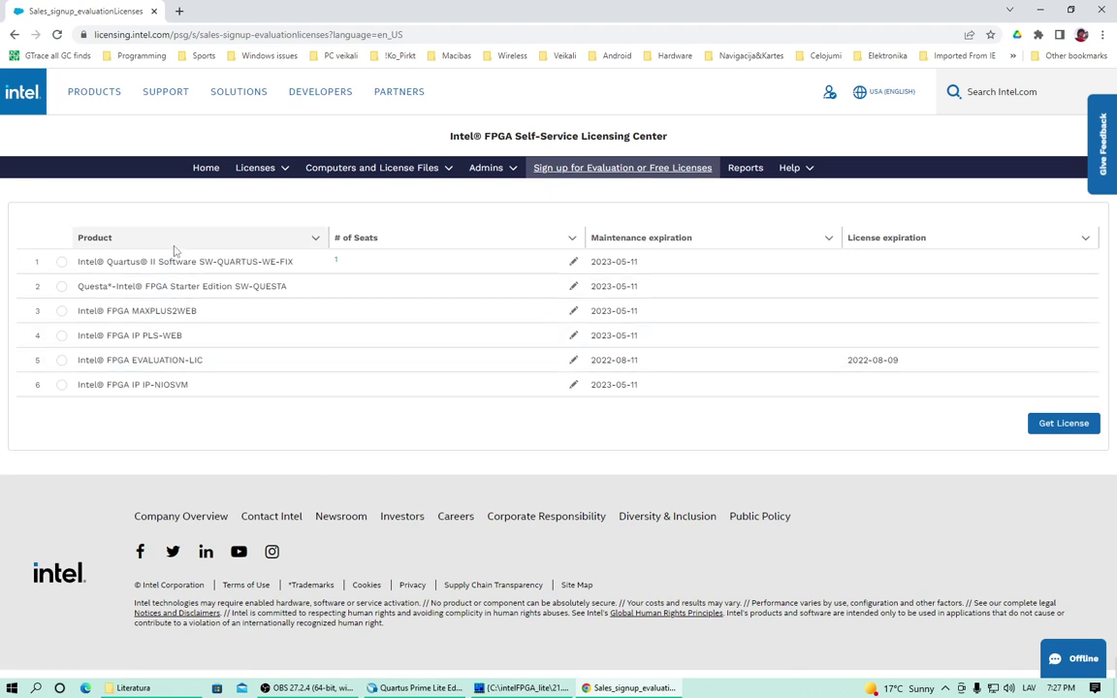
Choose the Questa*-Intel FPGA Starter Edition SW-QUESTA product and set its number of seats to 1
{"action": "left_click", "coordinate": [61, 286]}
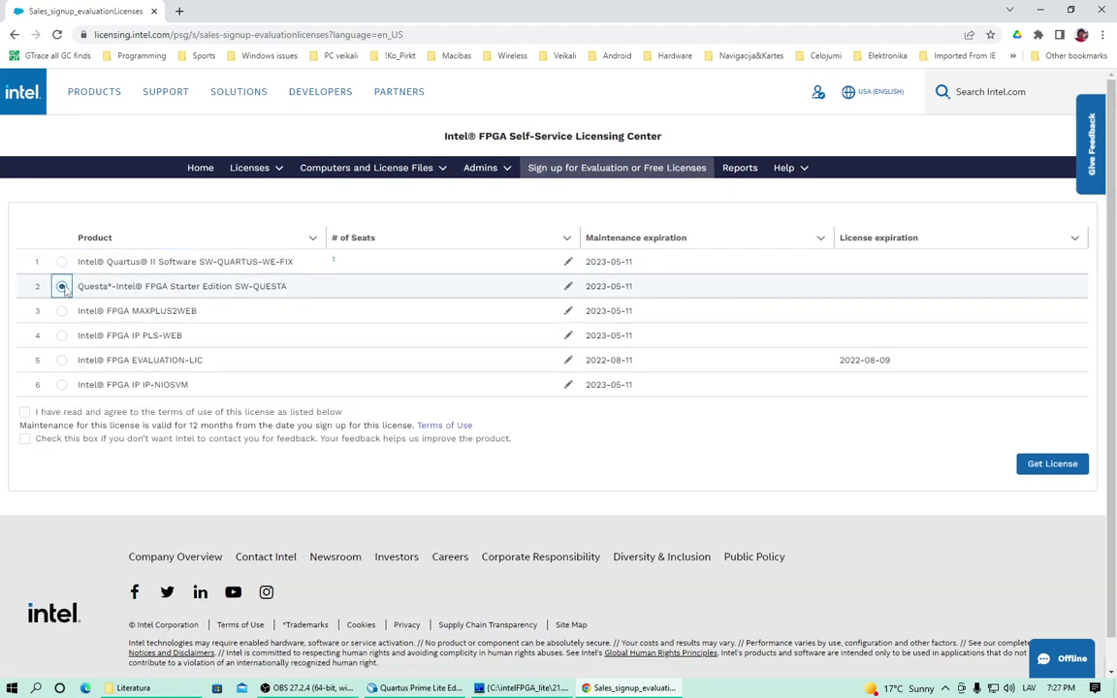
{"action": "left_click", "coordinate": [341, 288]}
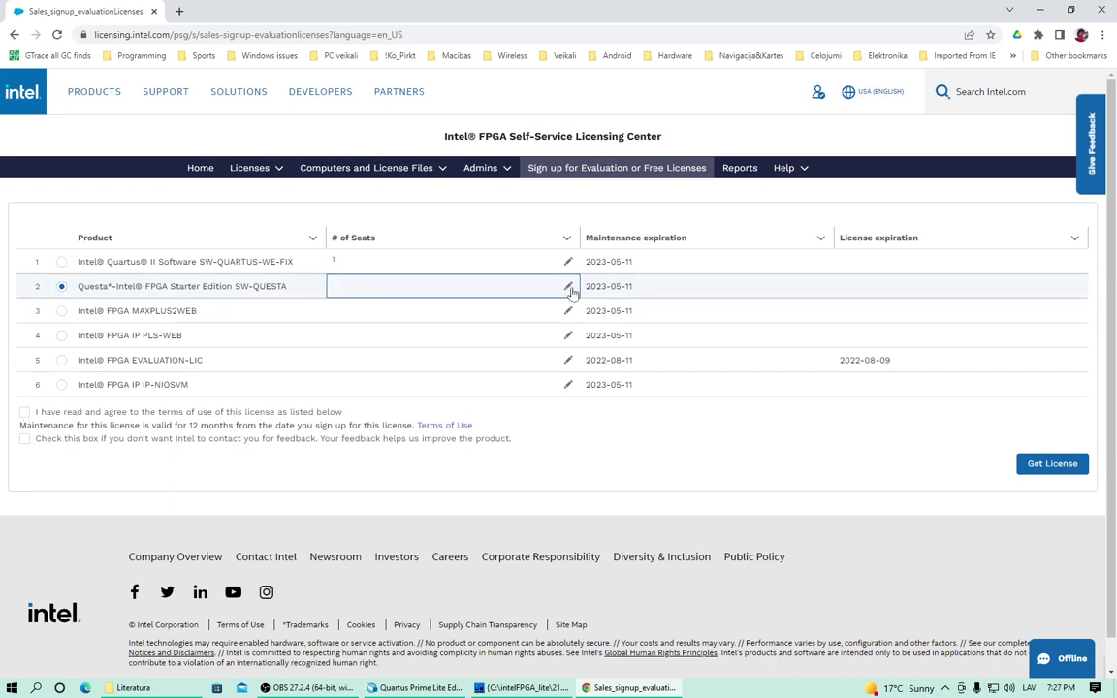
{"action": "left_click", "coordinate": [568, 287]}
{"action": "left_click", "coordinate": [382, 288]}
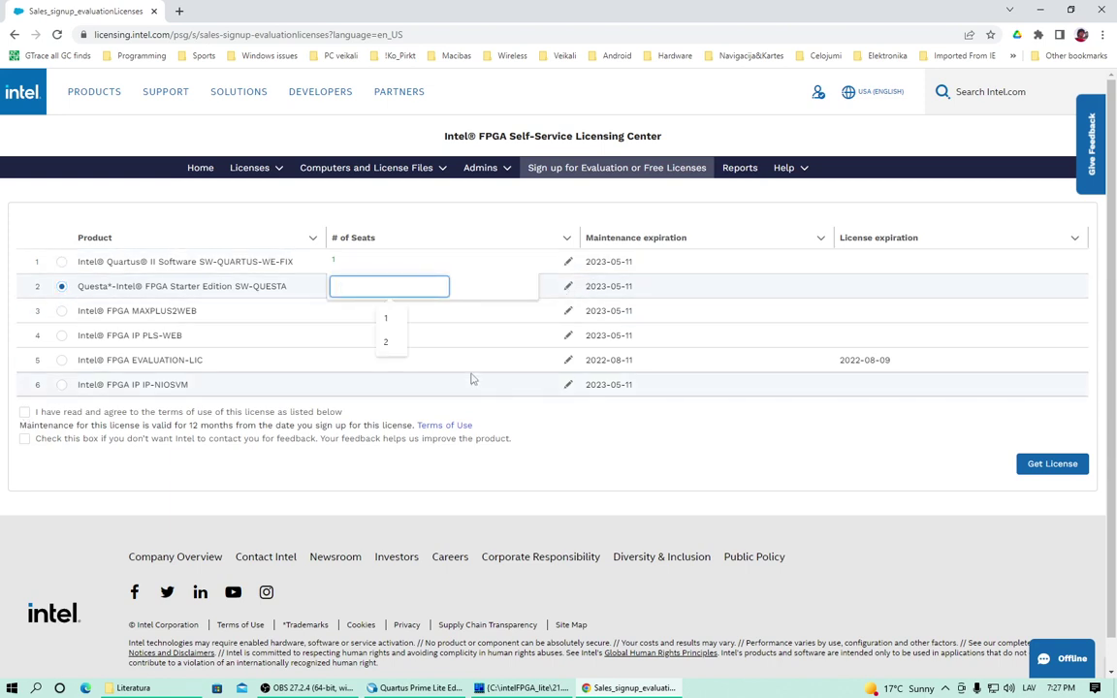
{"action": "left_click", "coordinate": [386, 318]}
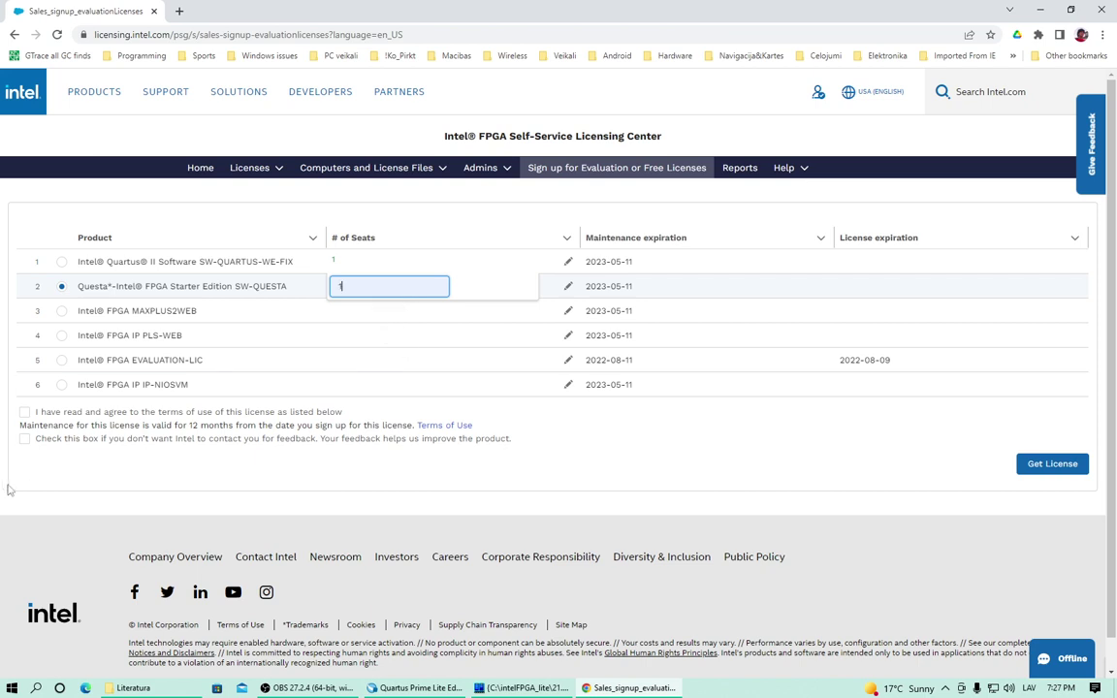
Agree to the license terms of use, opt out of feedback contact, and request the license
{"action": "left_click", "coordinate": [24, 412]}
{"action": "left_click", "coordinate": [24, 438]}
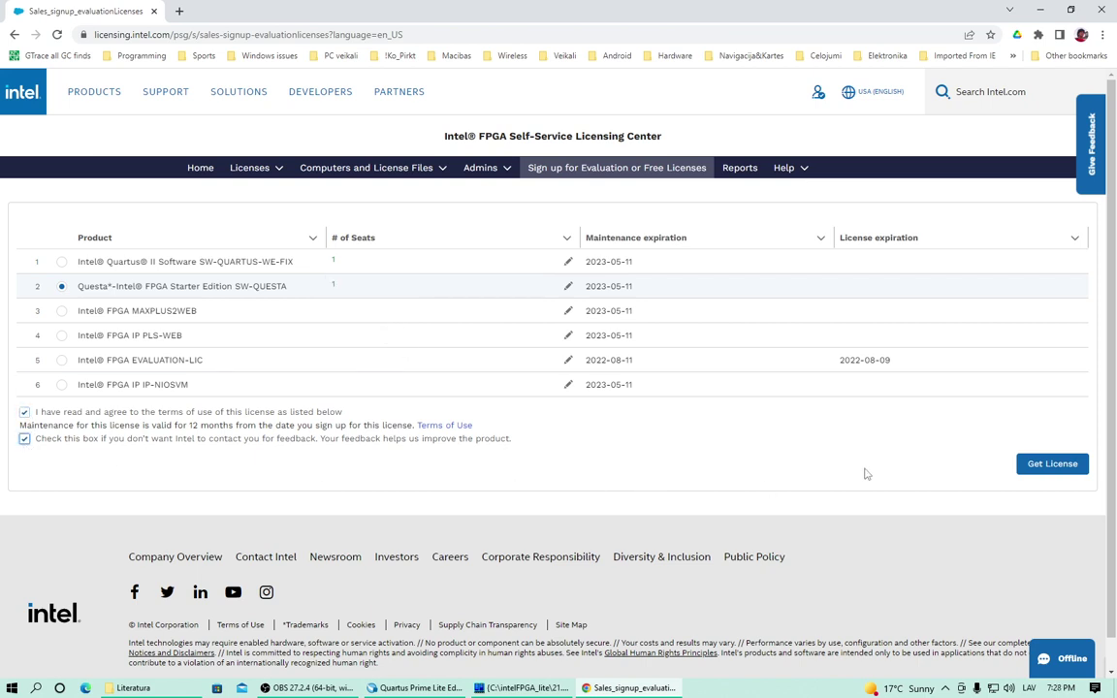
{"action": "left_click", "coordinate": [1036, 467]}
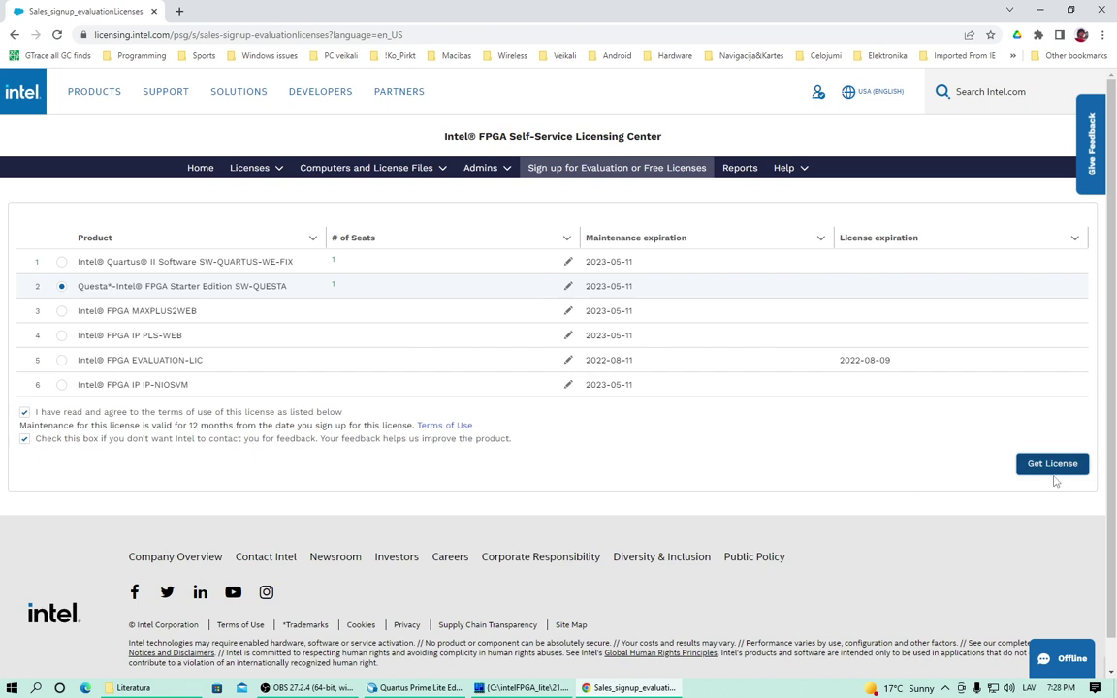
{"action": "left_click", "coordinate": [1039, 466]}
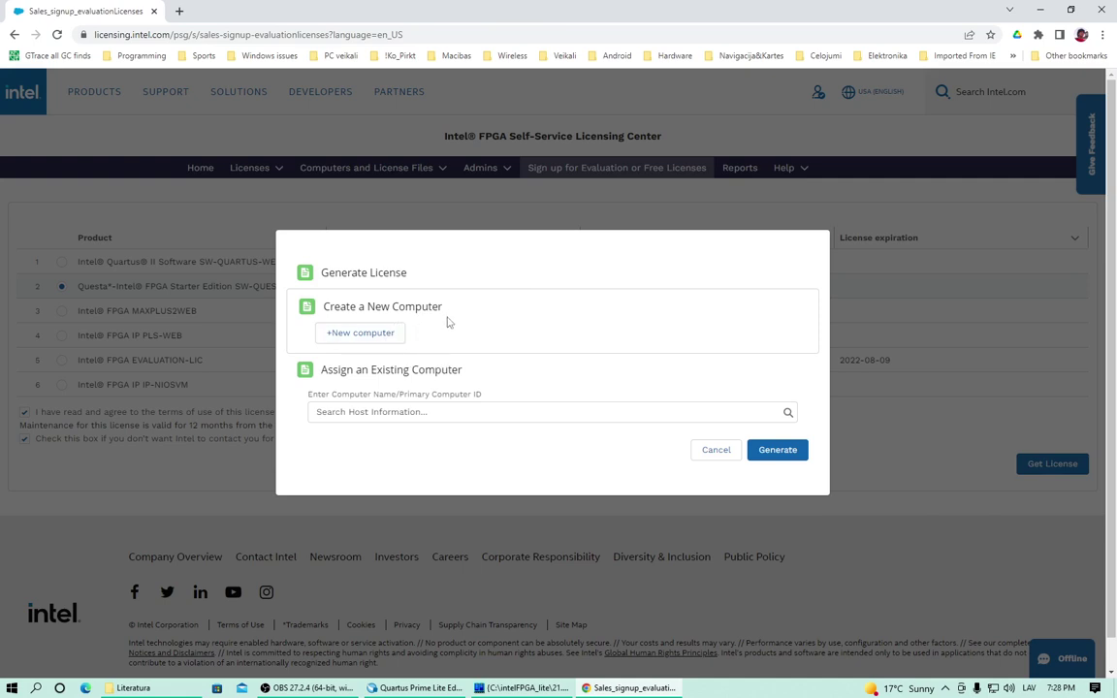
Start a new computer entry named HP_ML350_G6 with license type FIXED and computer type NIC ID
{"action": "left_click", "coordinate": [354, 335]}
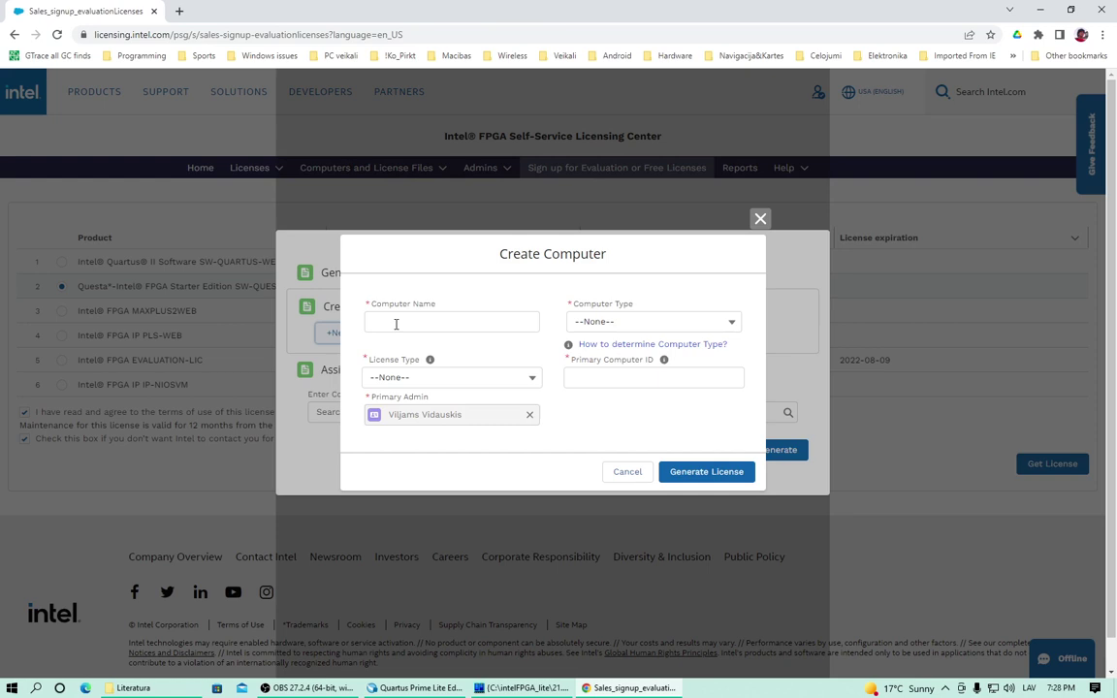
{"action": "left_click", "coordinate": [396, 324]}
{"action": "left_click", "coordinate": [485, 350]}
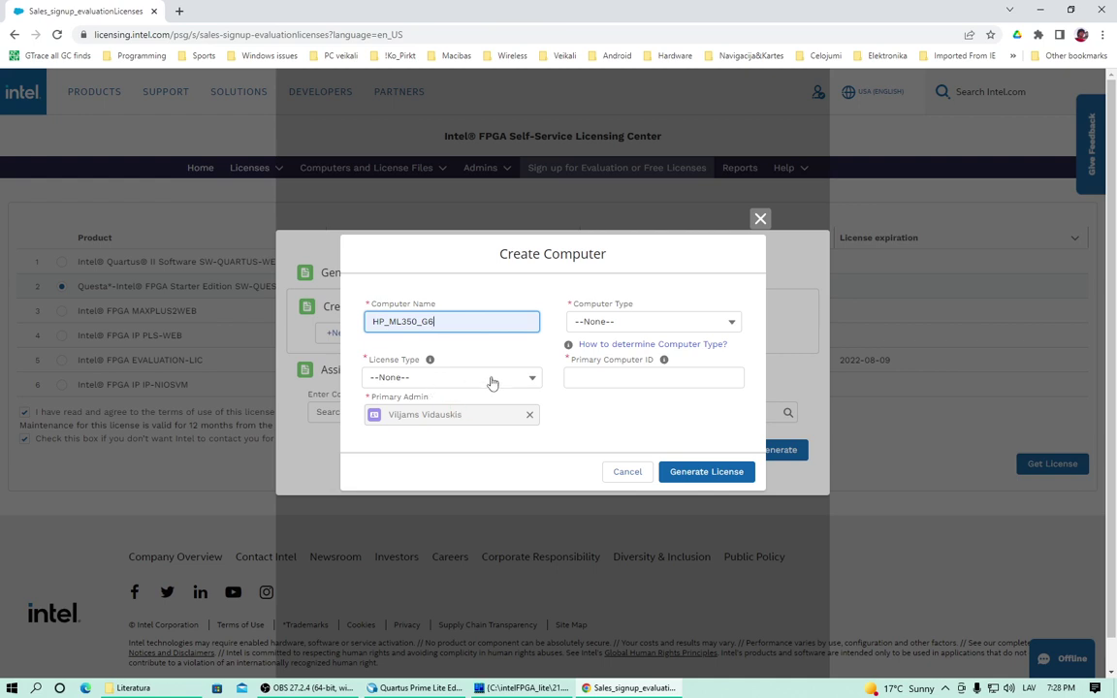
{"action": "left_click", "coordinate": [409, 380]}
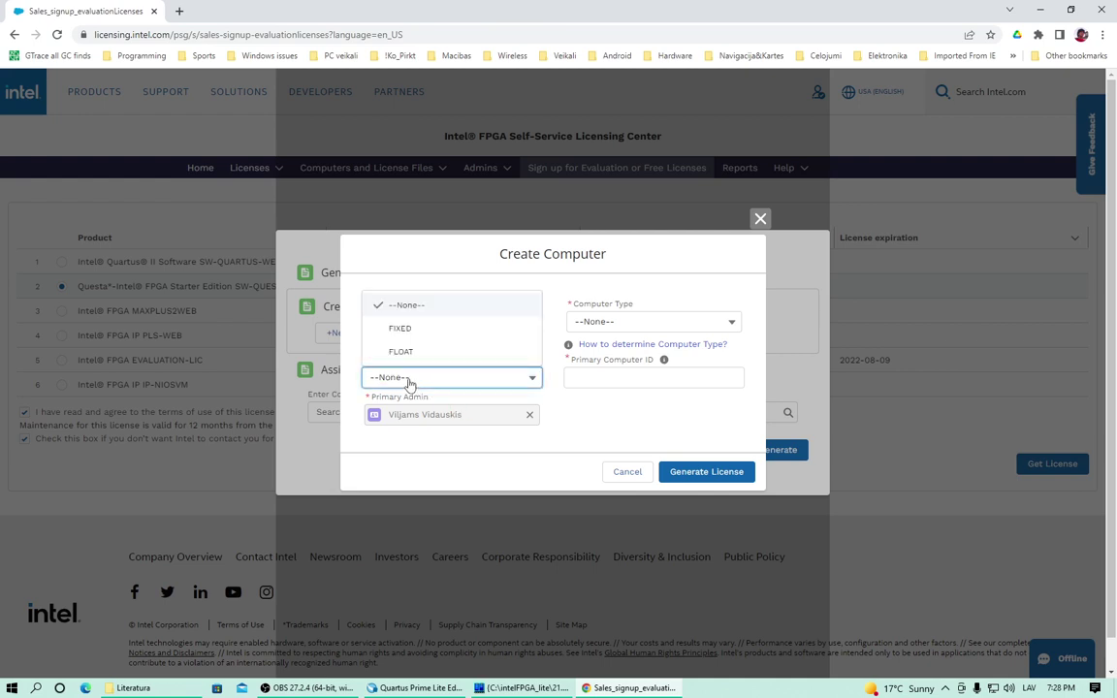
{"action": "left_click", "coordinate": [399, 328]}
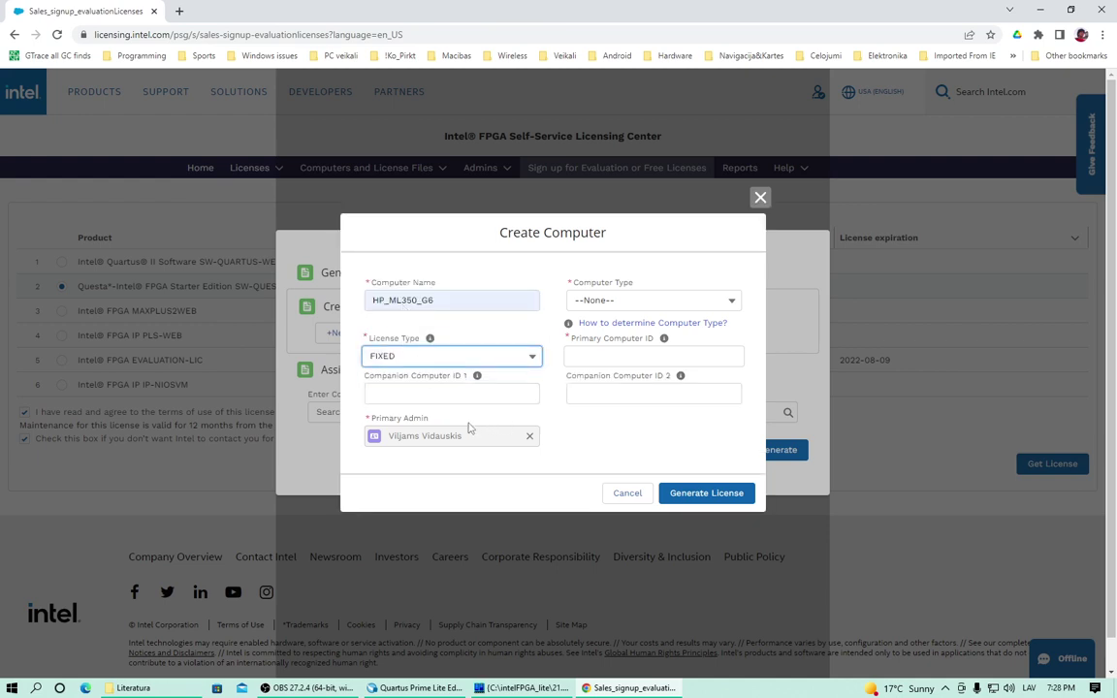
{"action": "left_click", "coordinate": [650, 307]}
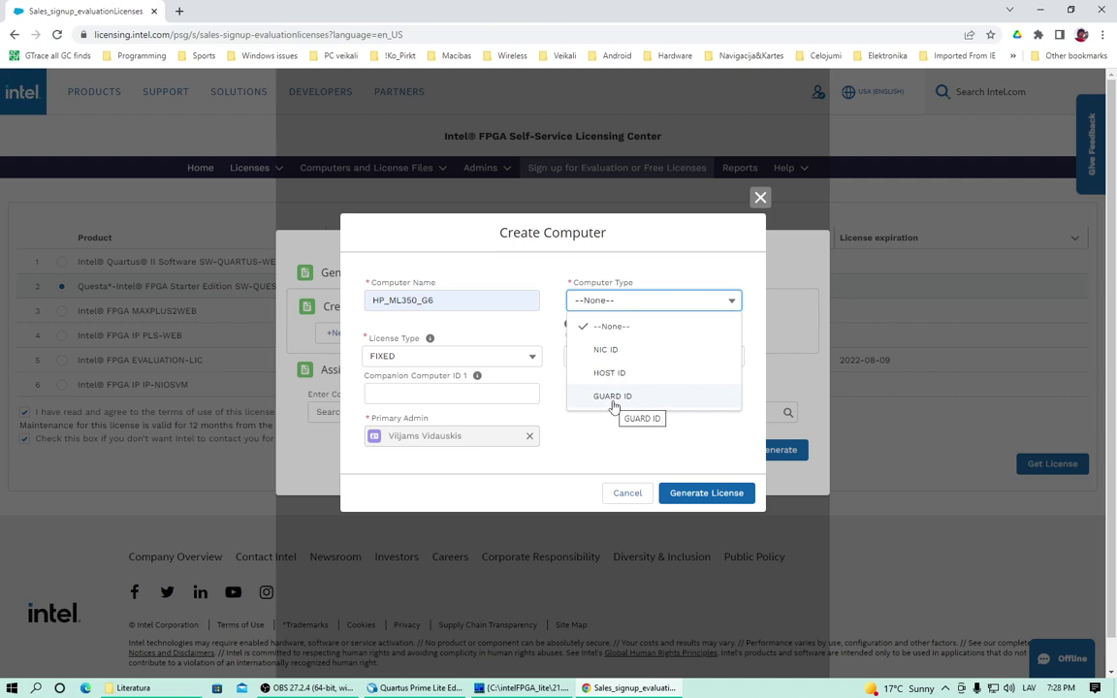
{"action": "left_click", "coordinate": [610, 350]}
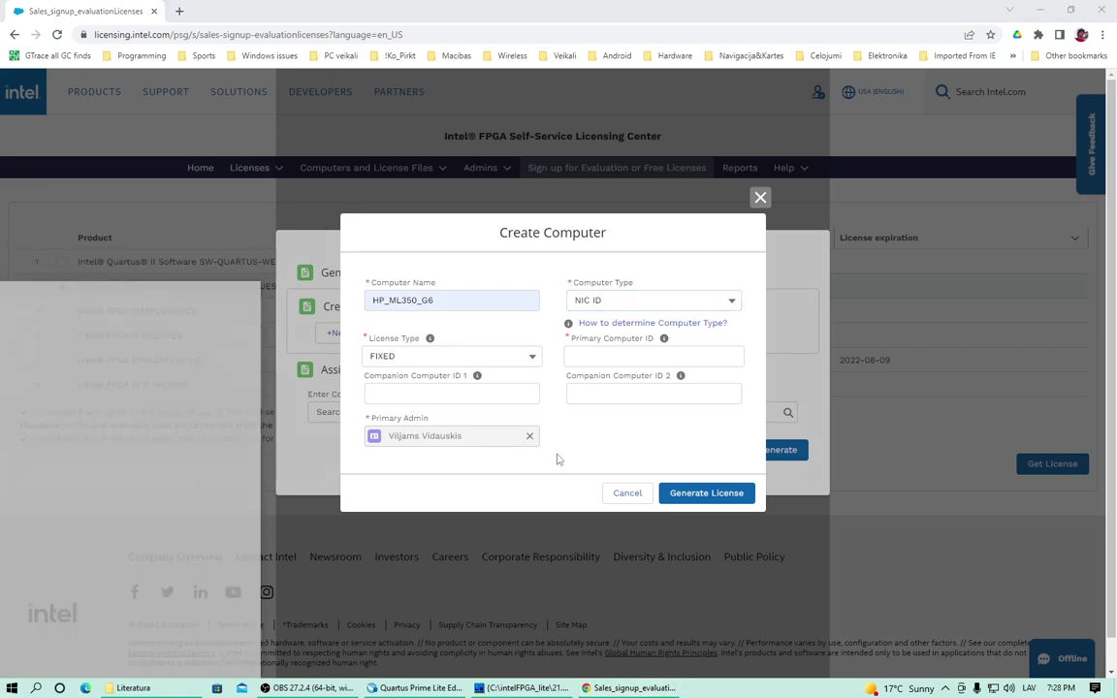
Run ipconfig /all in a Command Prompt and select the physical address of Ethernet adapter Ethernet 2
{"action": "key", "text": "super"}
{"action": "type", "text": "cmd"}
{"action": "key", "text": "Return"}
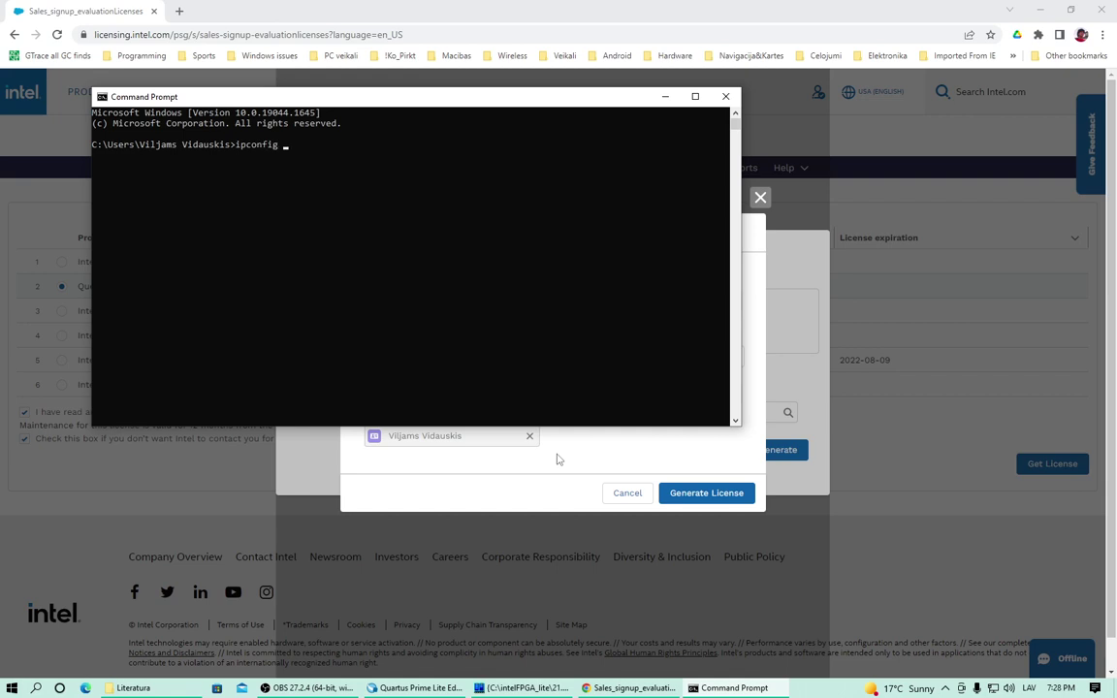
{"action": "type", "text": "ipconfig /all"}
{"action": "key", "text": "Return"}
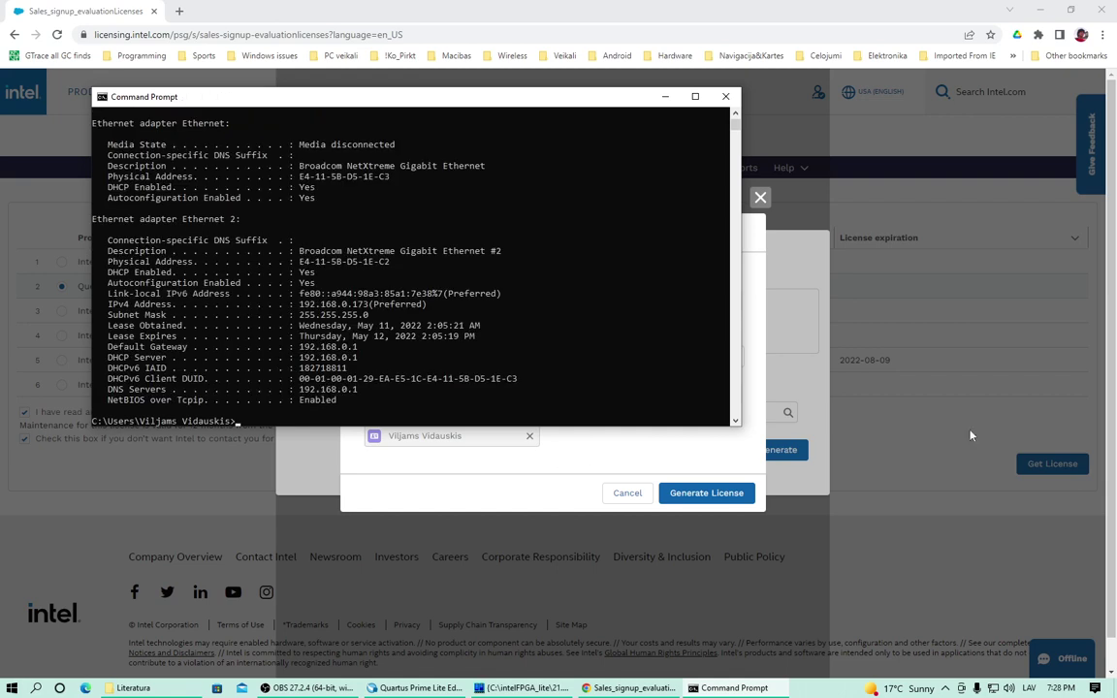
{"action": "left_click_drag", "start_coordinate": [299, 263], "coordinate": [392, 262]}
{"action": "left_click", "coordinate": [752, 401]}
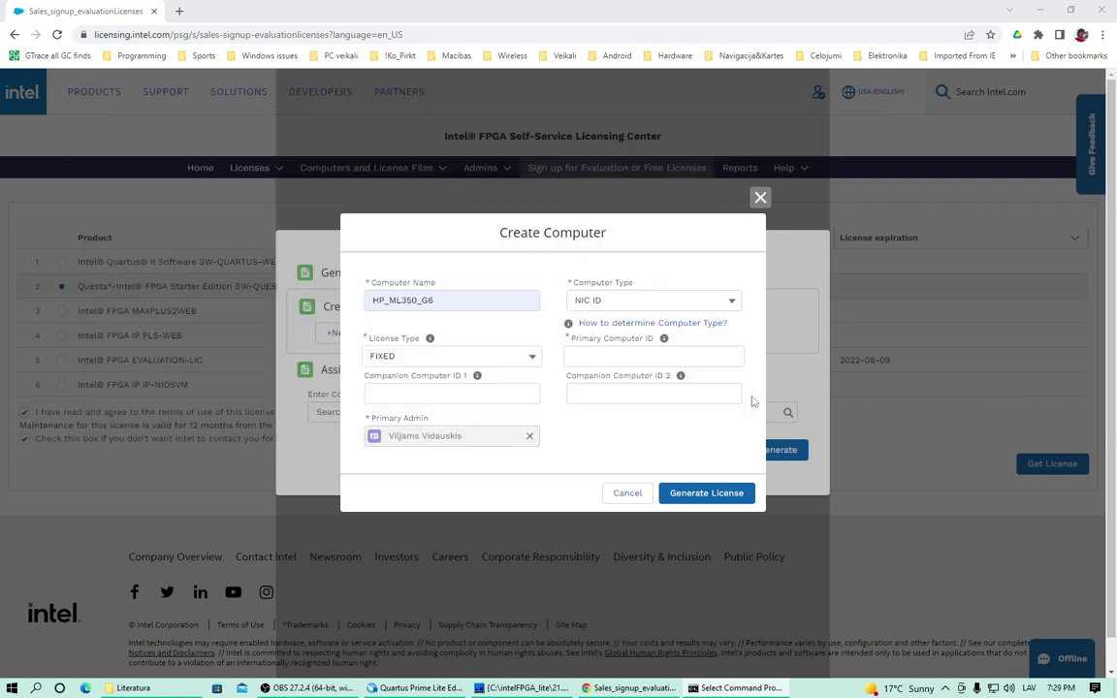
Fill in the Primary Computer ID with the adapter's physical address without hyphens, and cancel the computer entry and license generation
{"action": "left_click", "coordinate": [651, 357]}
{"action": "left_click", "coordinate": [637, 383]}
{"action": "key", "text": "Left"}
{"action": "key", "text": "Left"}
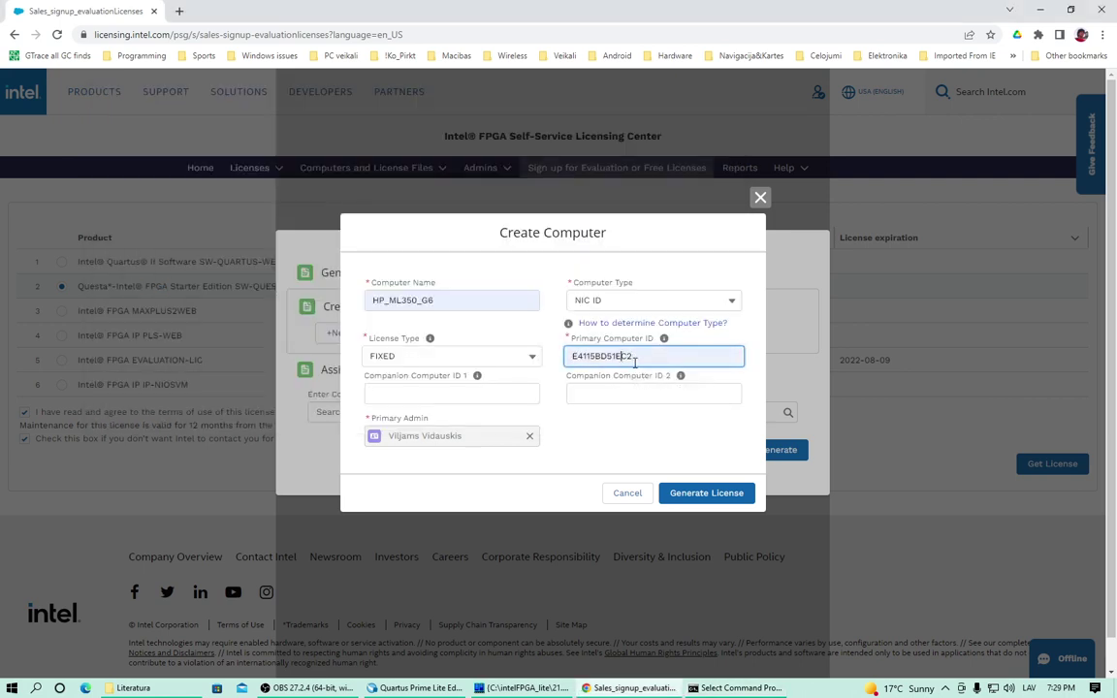
{"action": "type", "text": "-"}
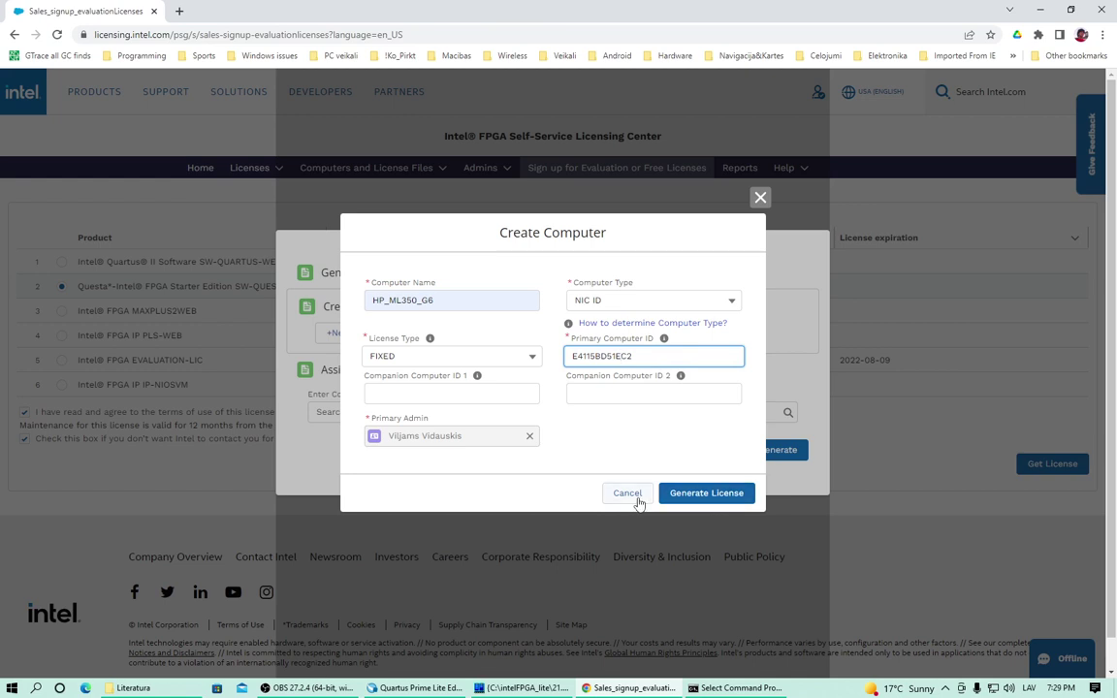
{"action": "left_click", "coordinate": [621, 498]}
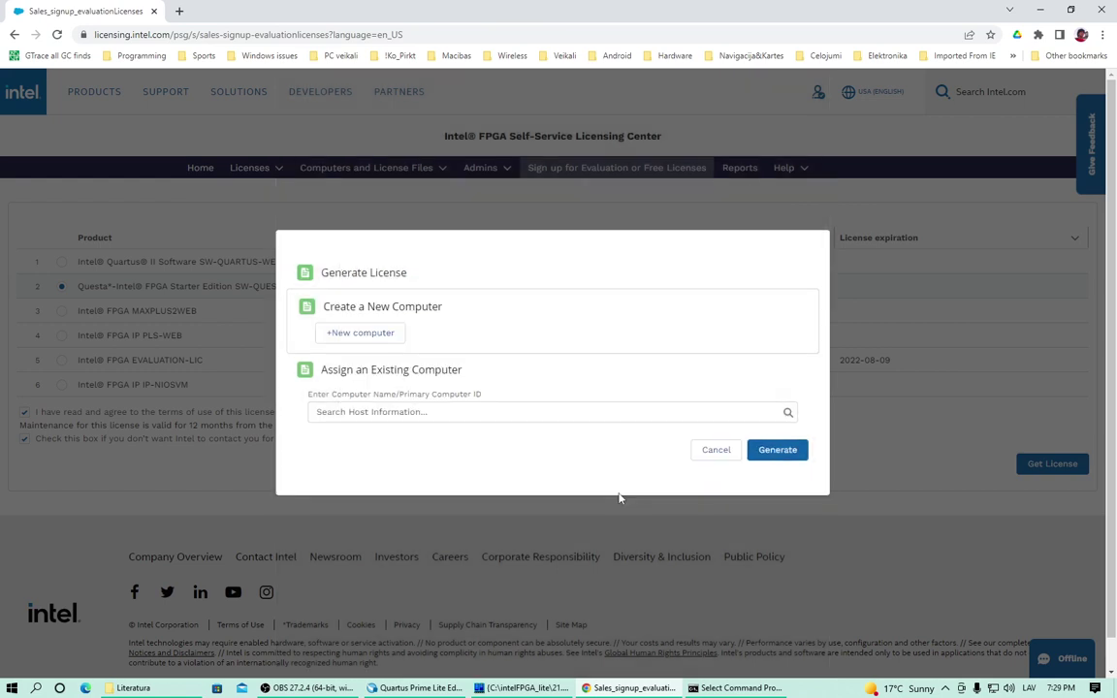
{"action": "left_click", "coordinate": [717, 450]}
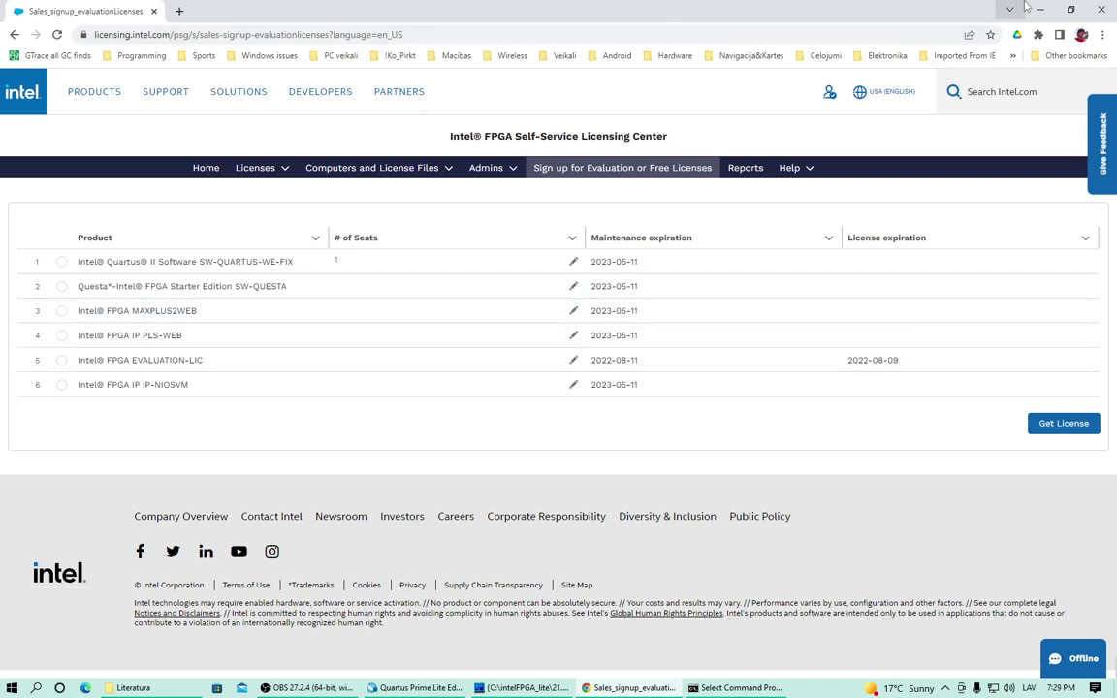
Close the browser, minimize the Command Prompt, and open the environment variables for the Windows account
{"action": "left_click", "coordinate": [1106, 11]}
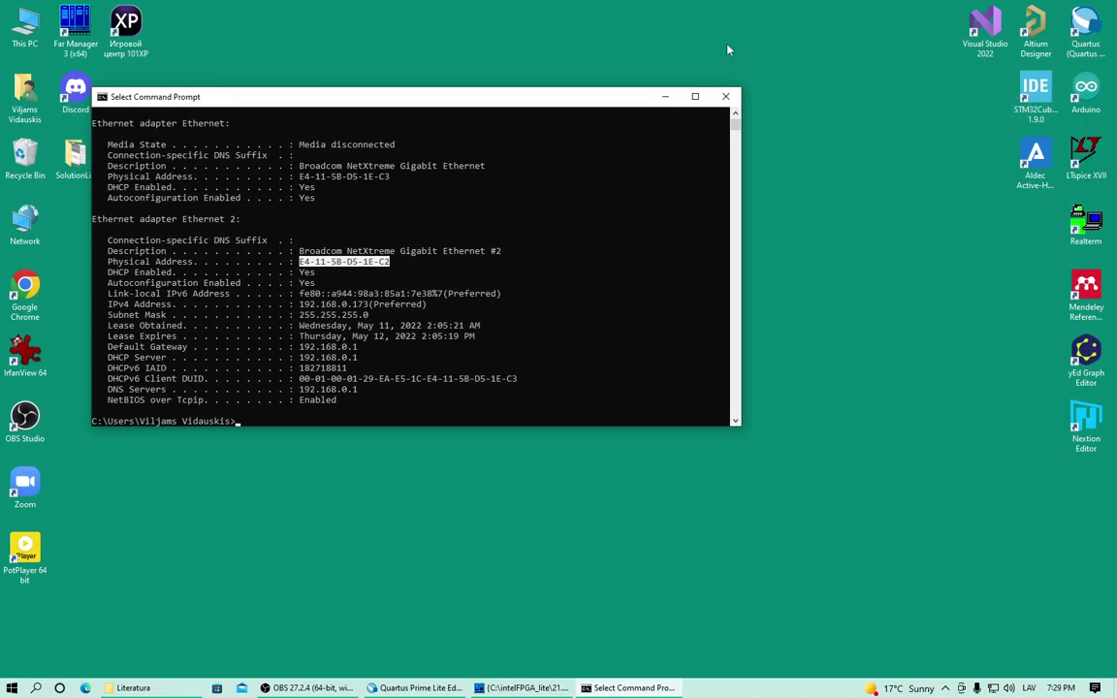
{"action": "left_click", "coordinate": [667, 97]}
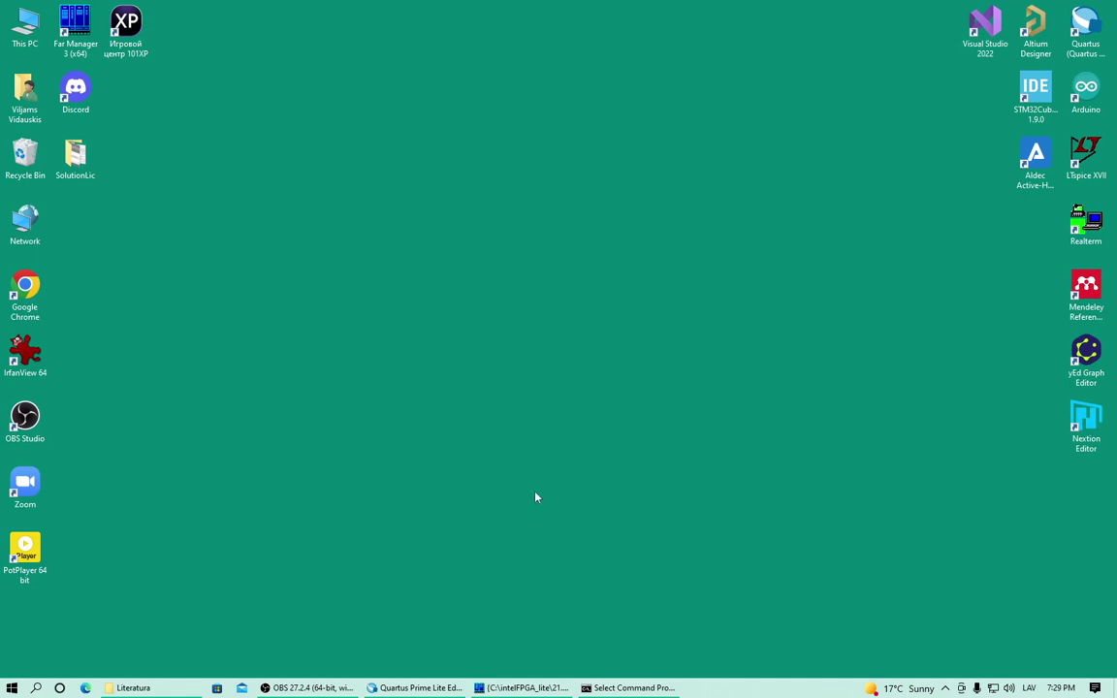
{"action": "key", "text": "super"}
{"action": "type", "text": "environ"}
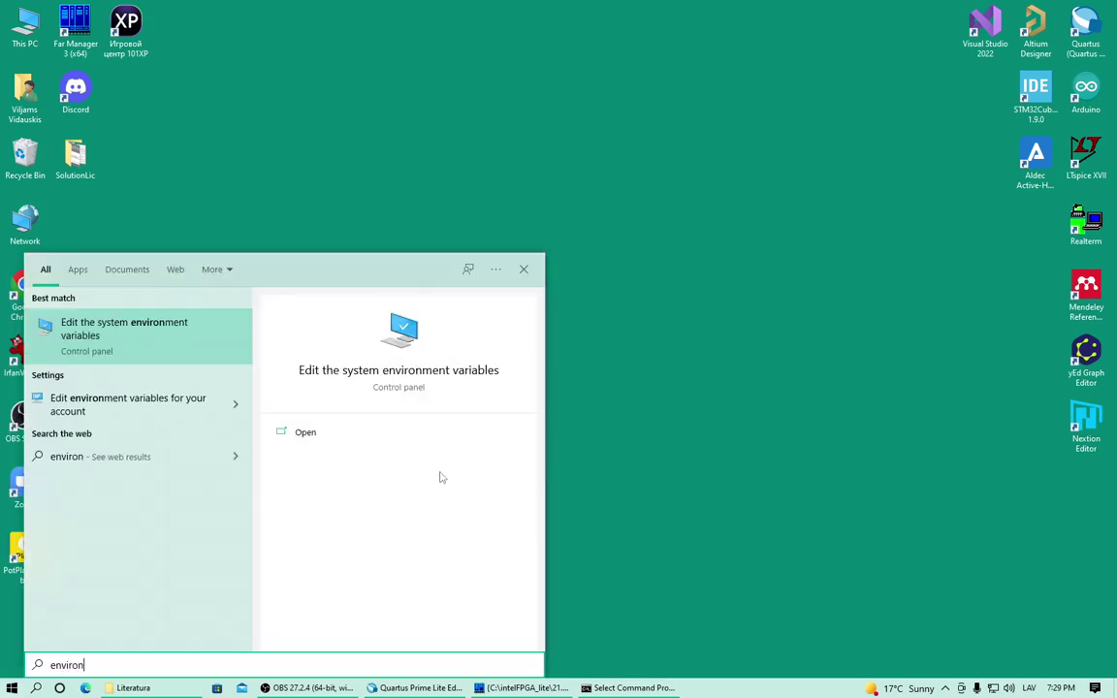
{"action": "left_click", "coordinate": [120, 406]}
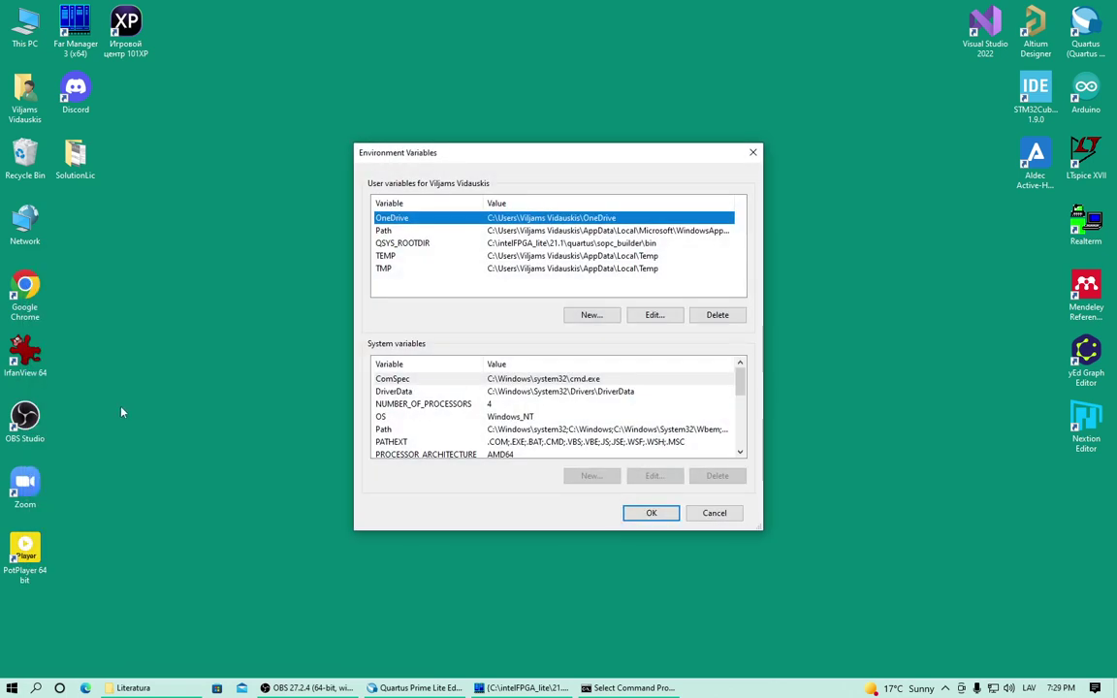
Launch Questa - Intel FPGA Starter Edition 2021.2 to check the license variable name in its error, and dismiss the error
{"action": "key", "text": "super"}
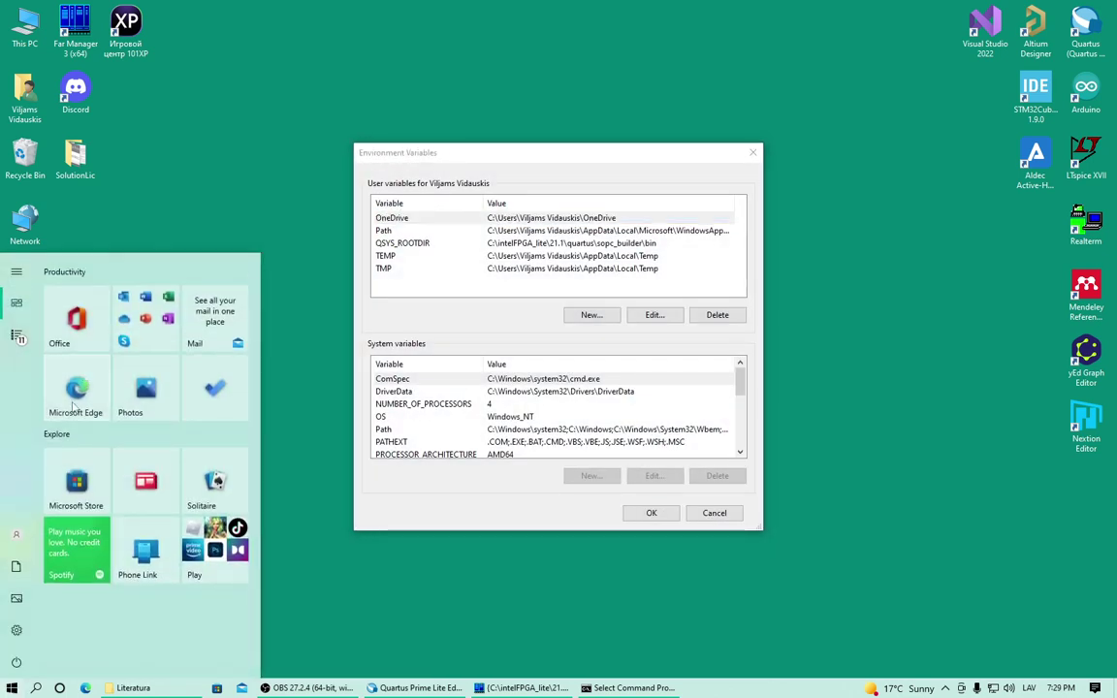
{"action": "type", "text": "quest"}
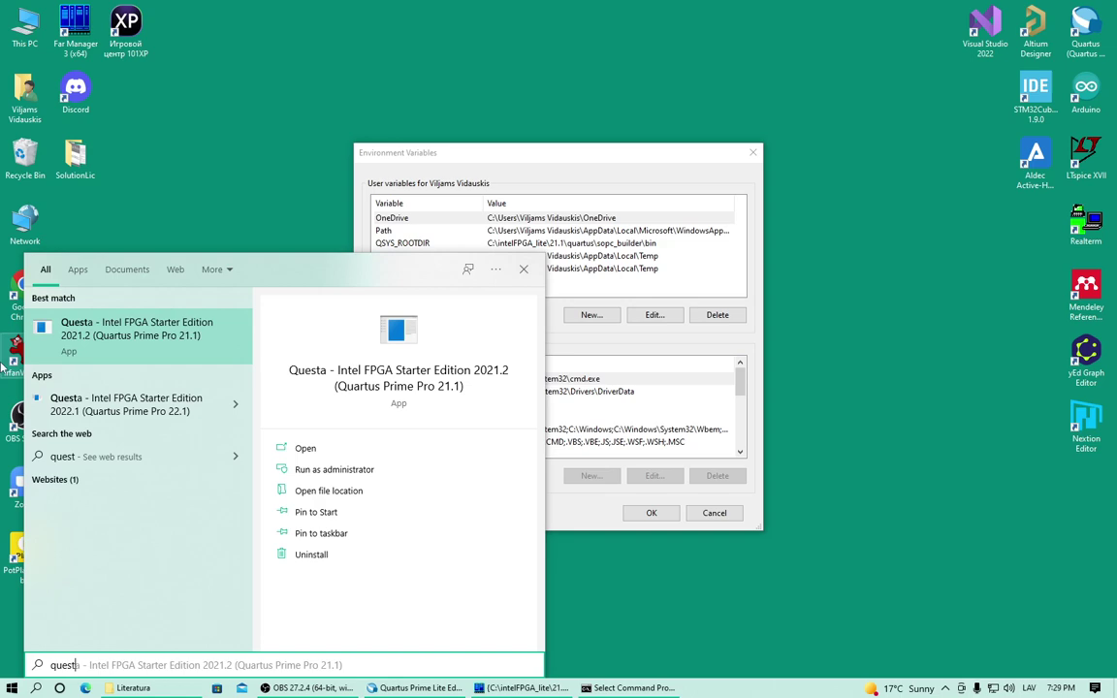
{"action": "left_click", "coordinate": [73, 323]}
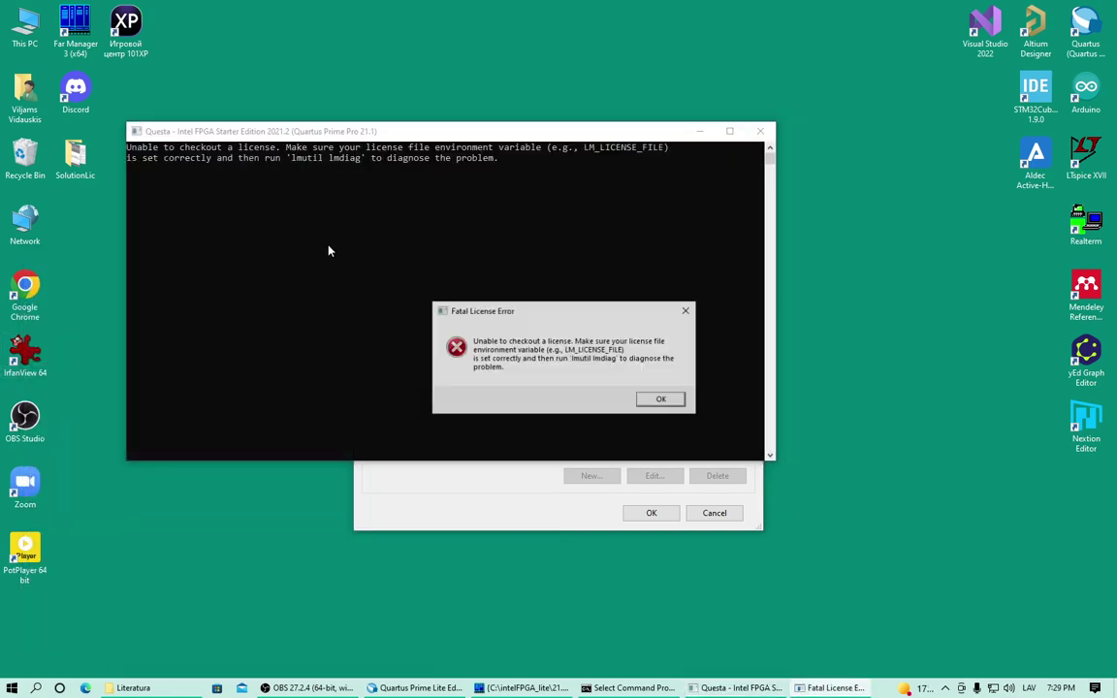
{"action": "left_click", "coordinate": [661, 401]}
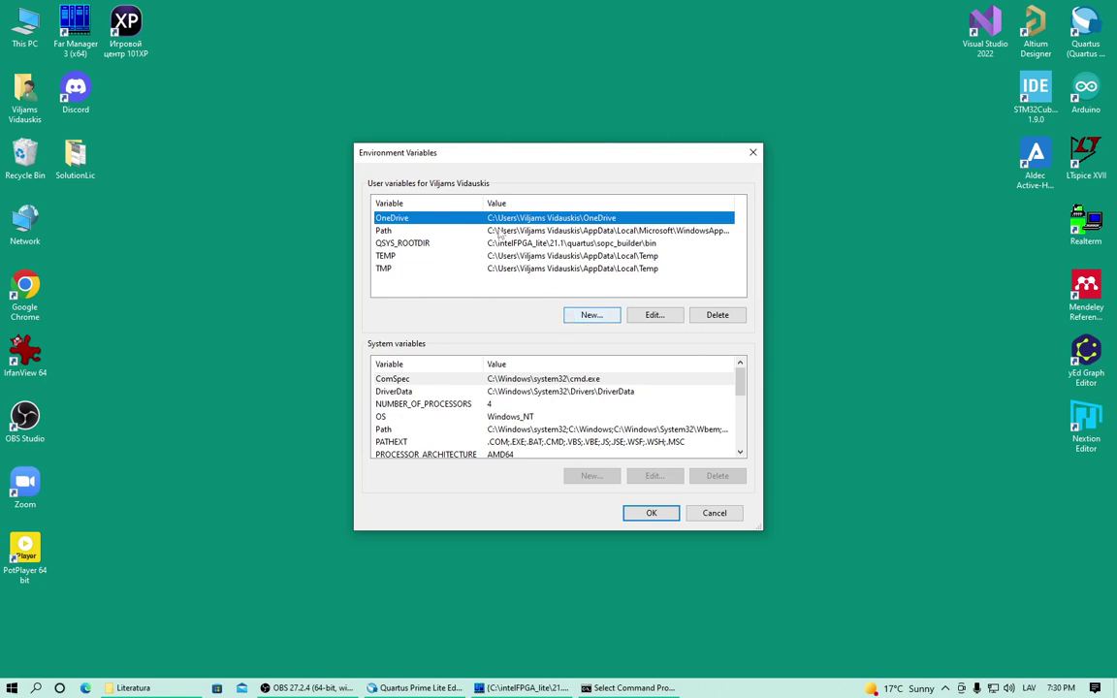
Create the user variable LM_LICENSE_FILE with the license .dat file in the QuestaLicence folder as its value, and apply the environment variables
{"action": "left_click", "coordinate": [590, 315]}
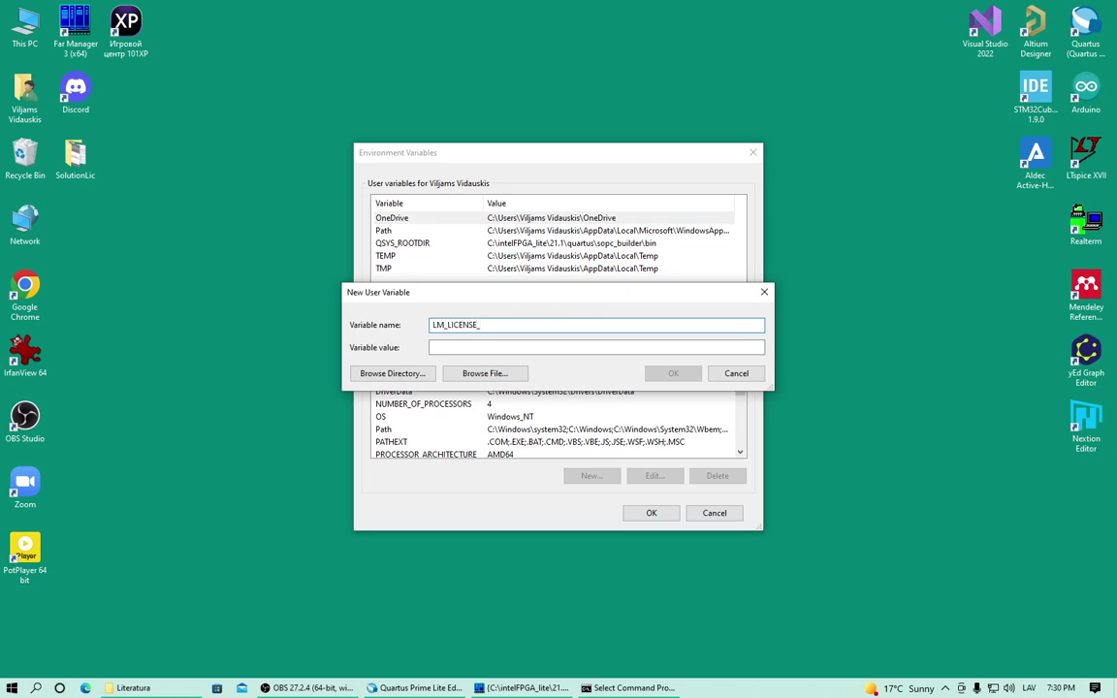
{"action": "left_click", "coordinate": [506, 346]}
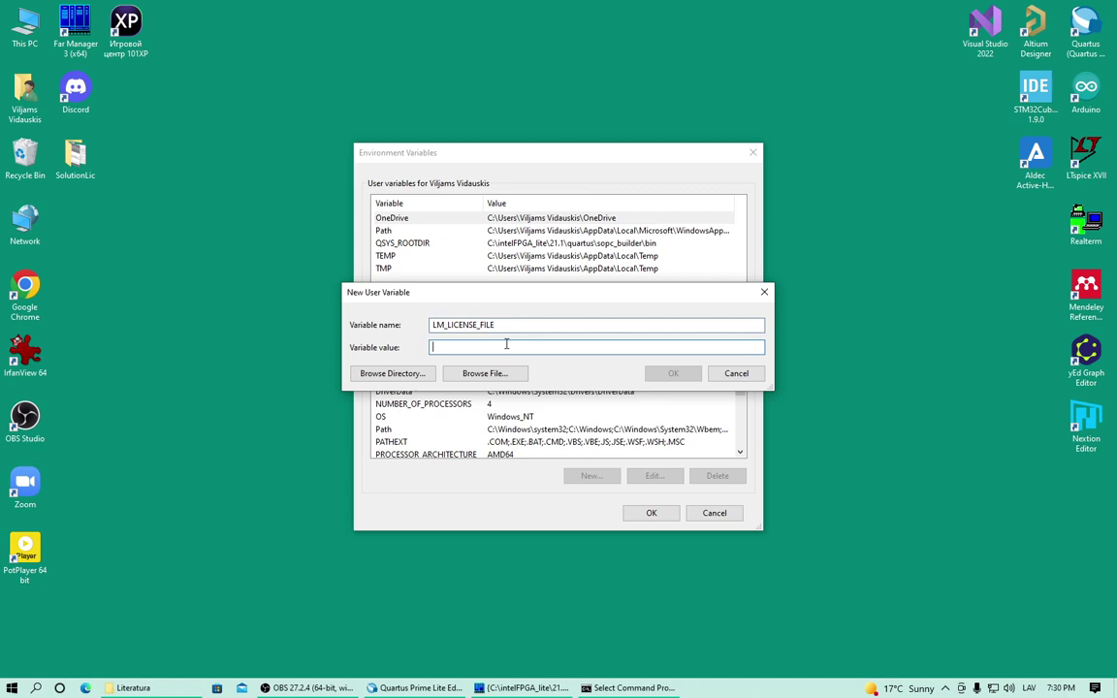
{"action": "left_click", "coordinate": [484, 377]}
{"action": "left_click", "coordinate": [518, 399]}
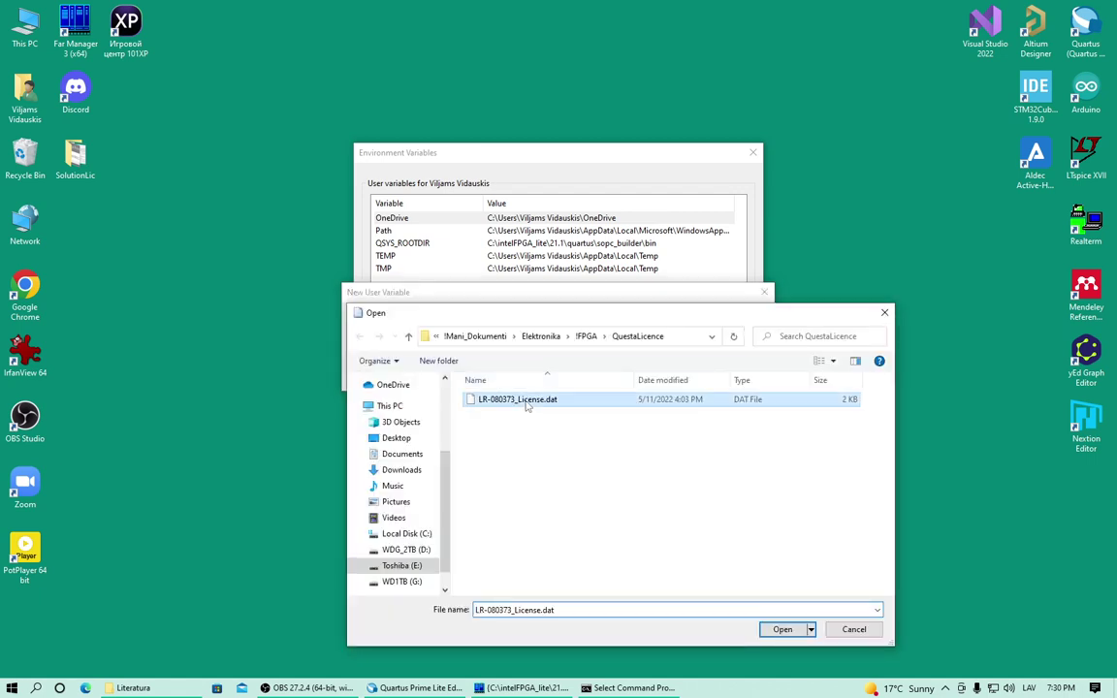
{"action": "left_click", "coordinate": [781, 630]}
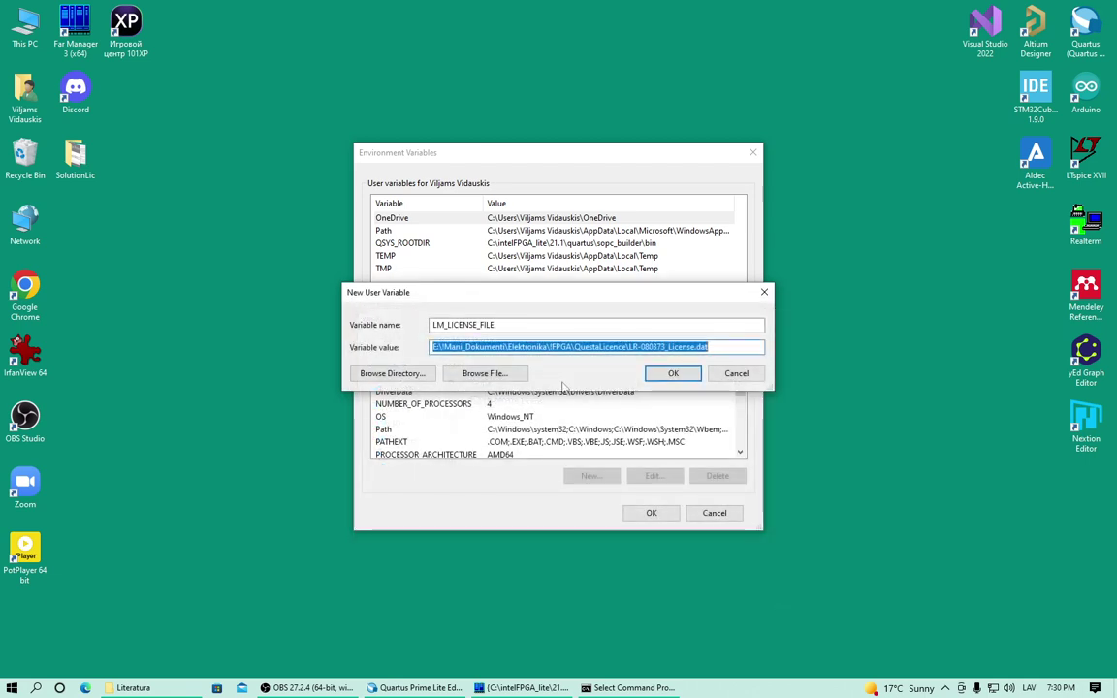
{"action": "left_click", "coordinate": [669, 375]}
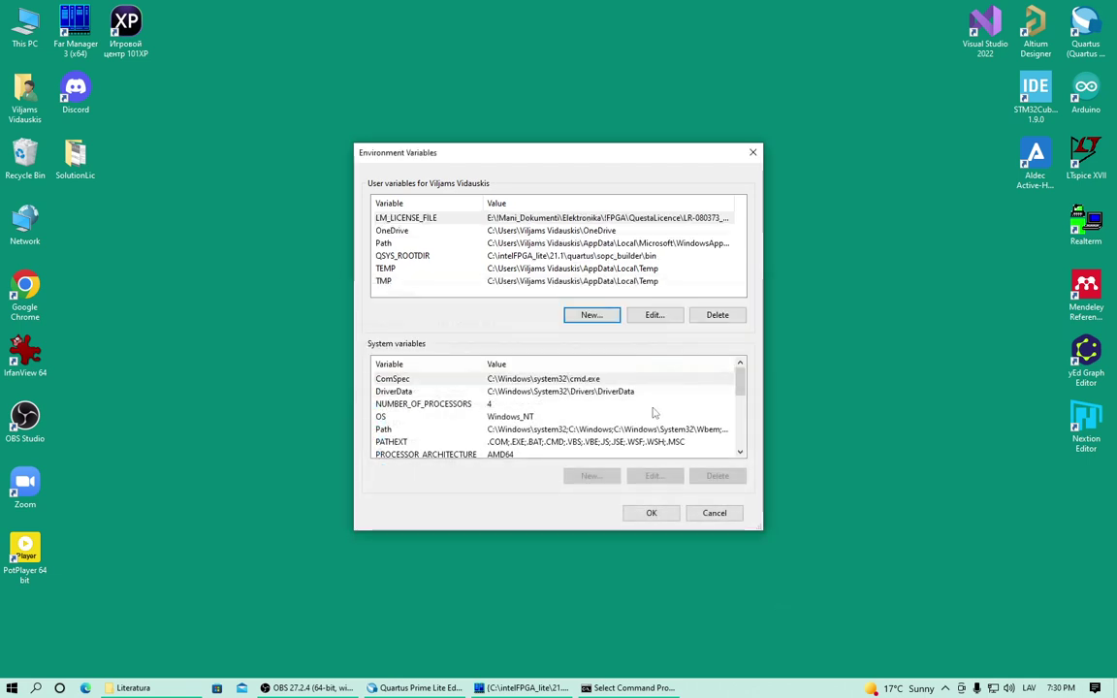
{"action": "left_click", "coordinate": [651, 514]}
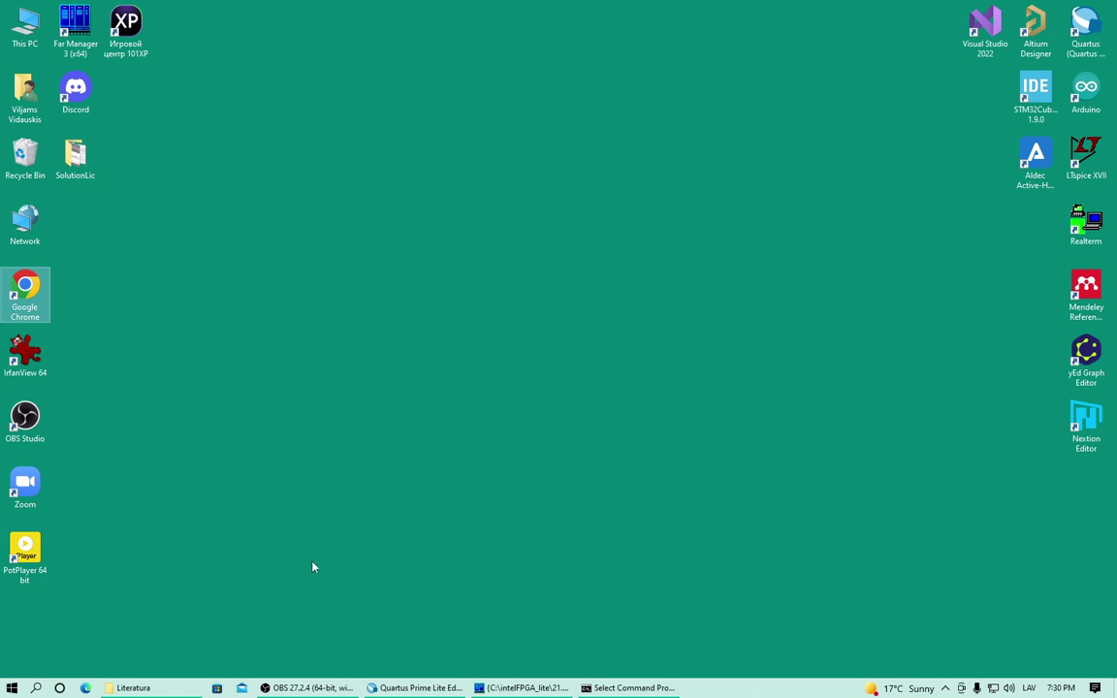
Launch Questa - Intel FPGA Starter Edition 2021.2 to check the license, dismiss its welcome windows, and quit it
{"action": "key", "text": "super"}
{"action": "type", "text": "quest"}
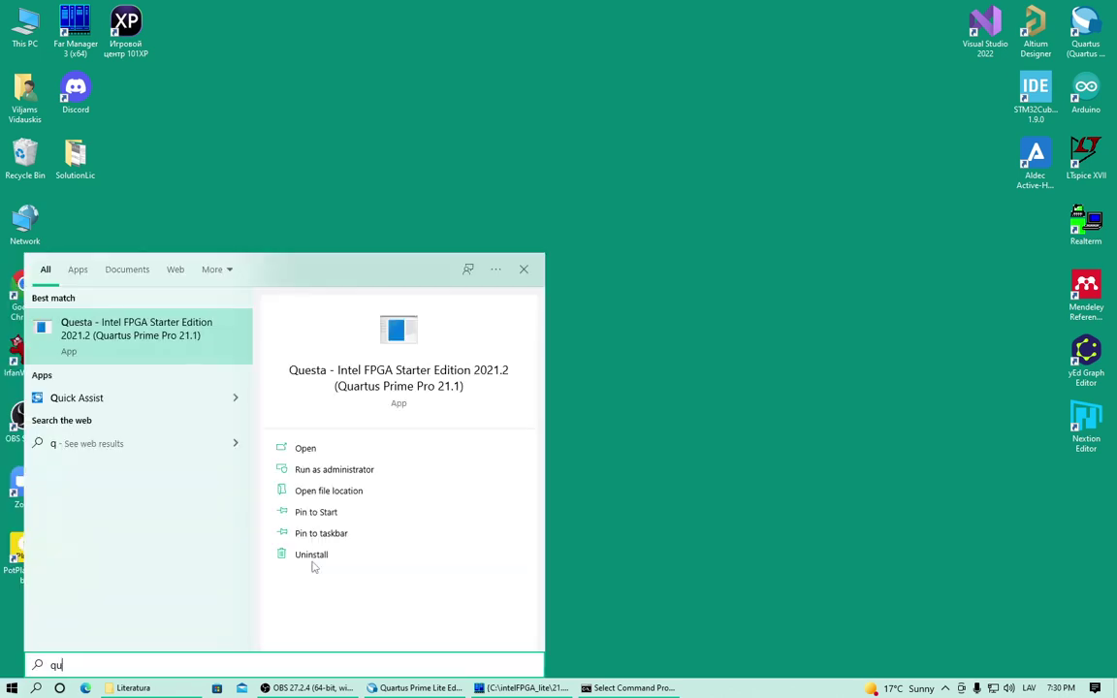
{"action": "left_click", "coordinate": [147, 353]}
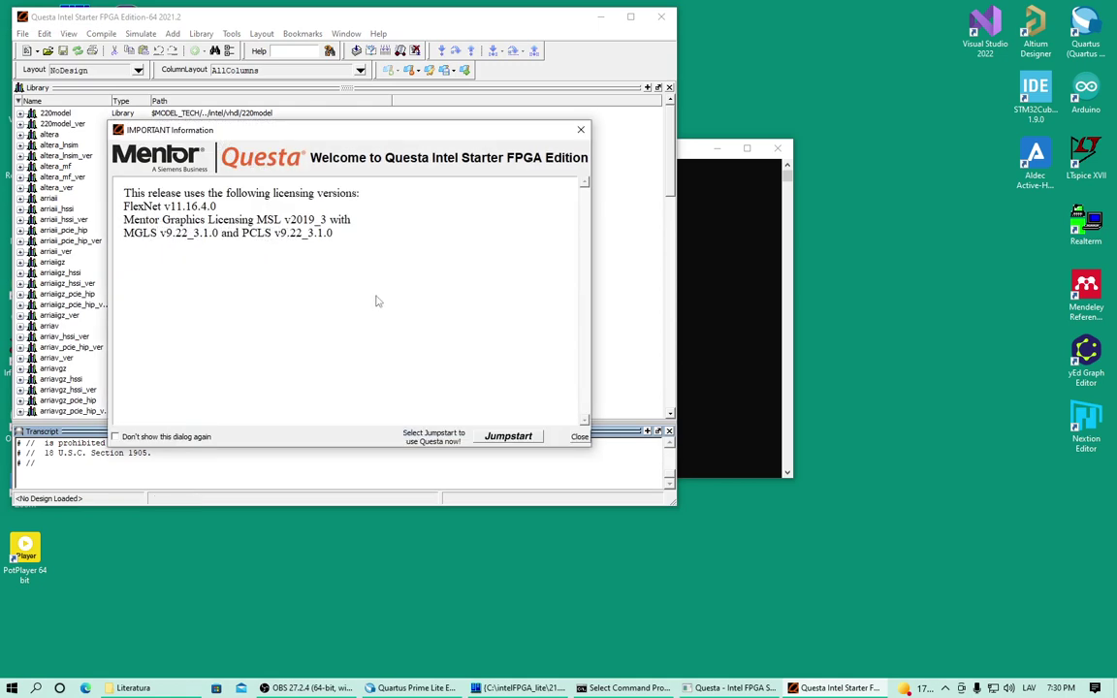
{"action": "left_click", "coordinate": [512, 436]}
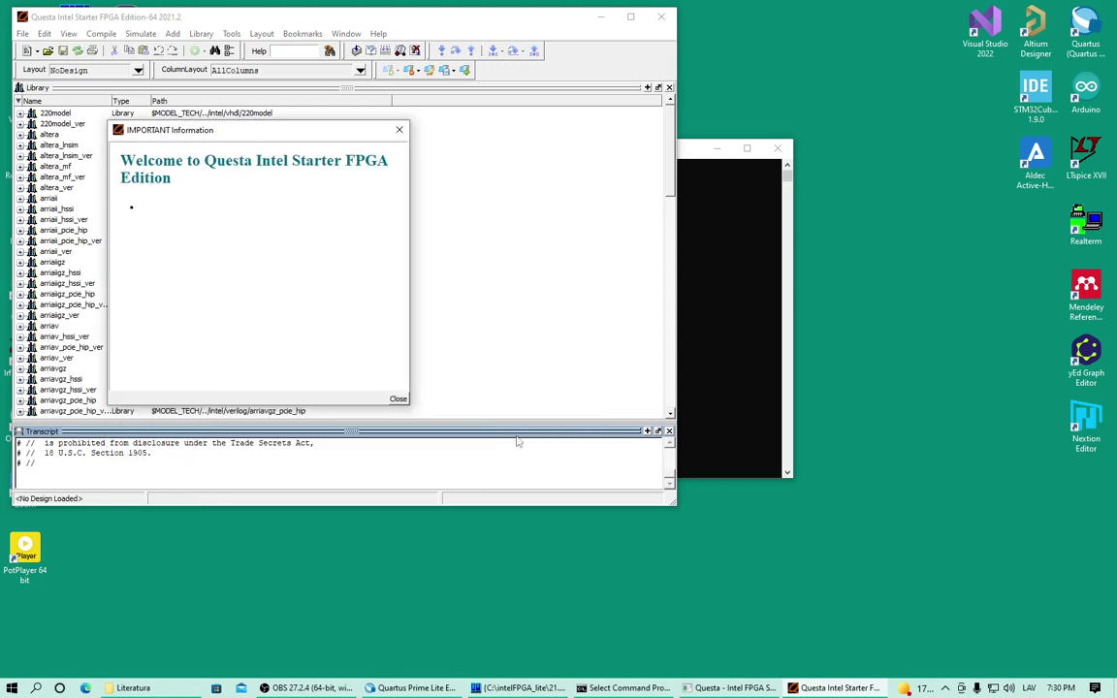
{"action": "left_click", "coordinate": [399, 130]}
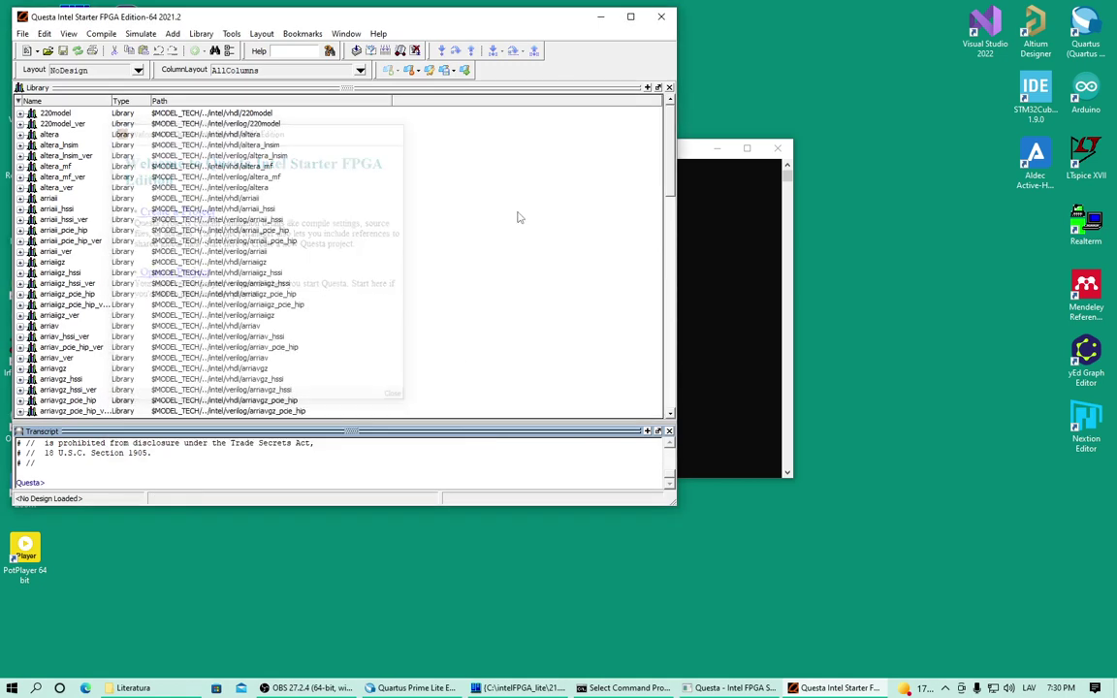
{"action": "left_click", "coordinate": [661, 17]}
{"action": "left_click", "coordinate": [566, 394]}
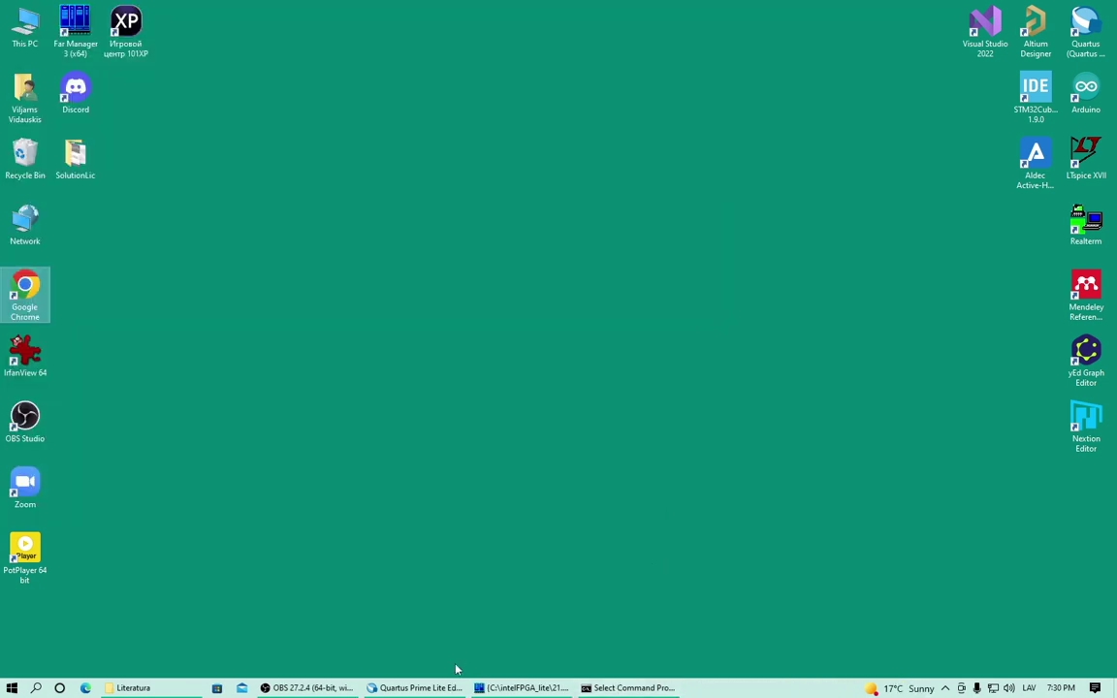
Switch to Quartus Prime, try to run the RTL simulation of frequency_counter, and dismiss the error dialog
{"action": "left_click", "coordinate": [417, 687]}
{"action": "left_click", "coordinate": [227, 24]}
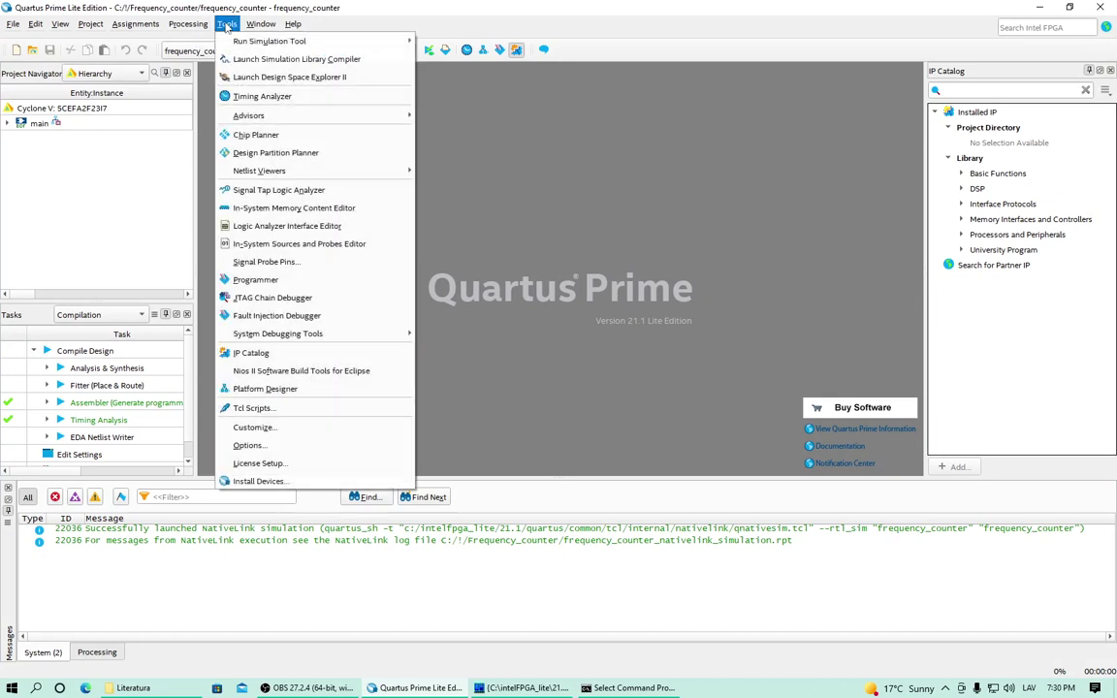
{"action": "mouse_move", "coordinate": [291, 41]}
{"action": "left_click", "coordinate": [436, 39]}
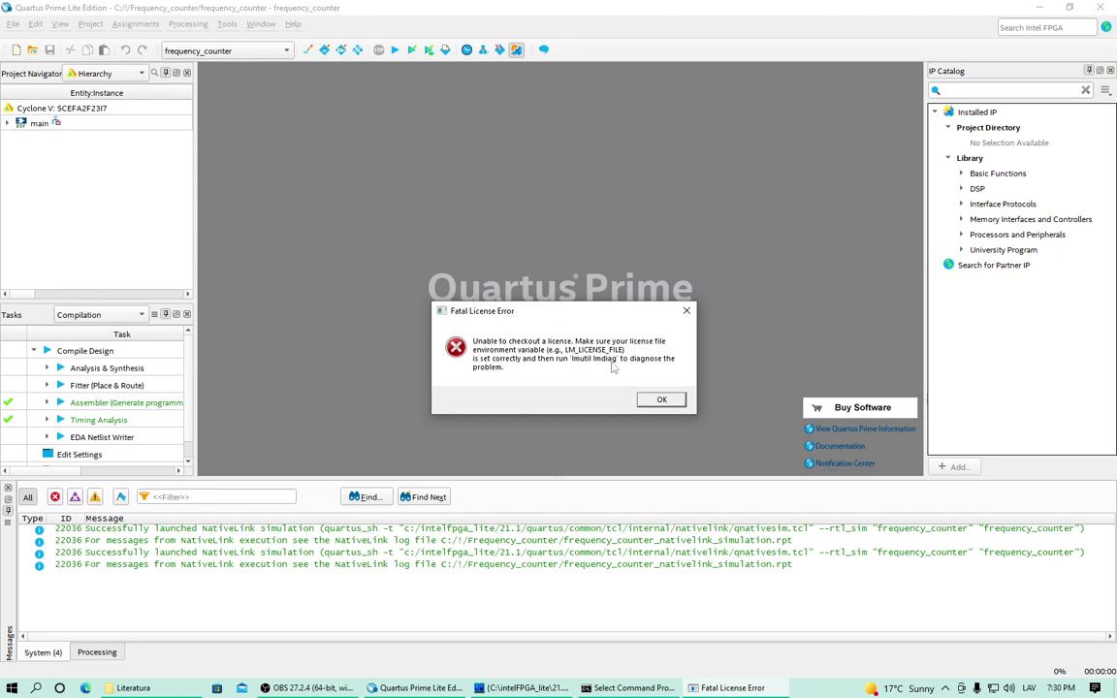
{"action": "left_click", "coordinate": [661, 400]}
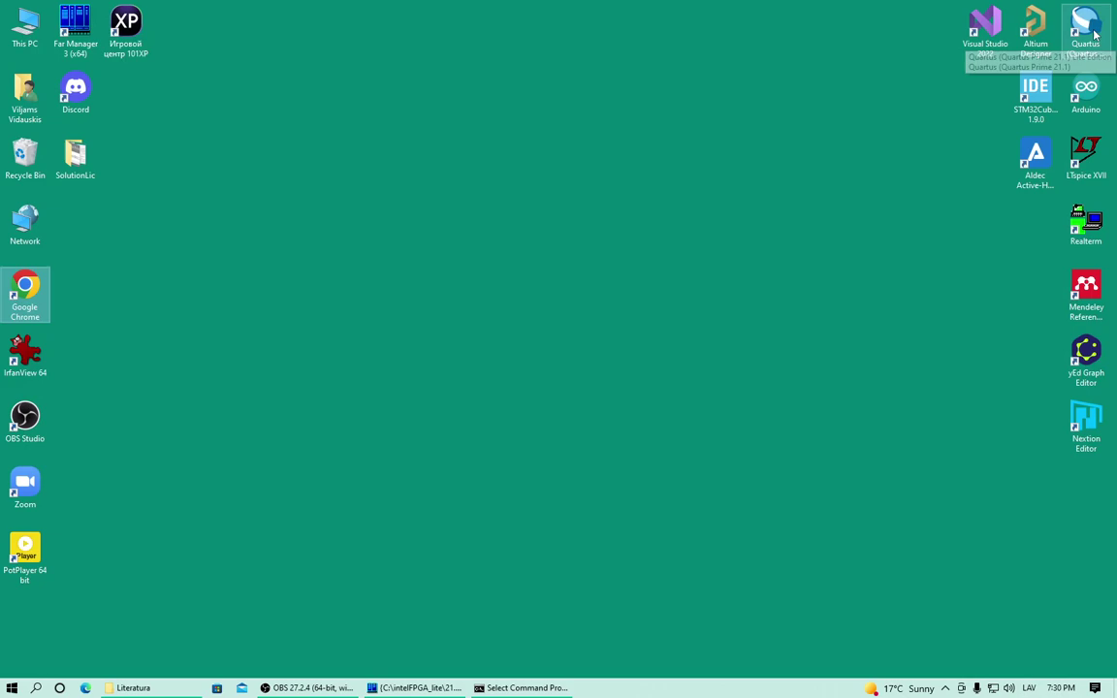
Restart Quartus Prime with the recent frequency_counter project from C:/!/Frequency_counter and run its RTL simulation
{"action": "double_click", "coordinate": [1085, 29]}
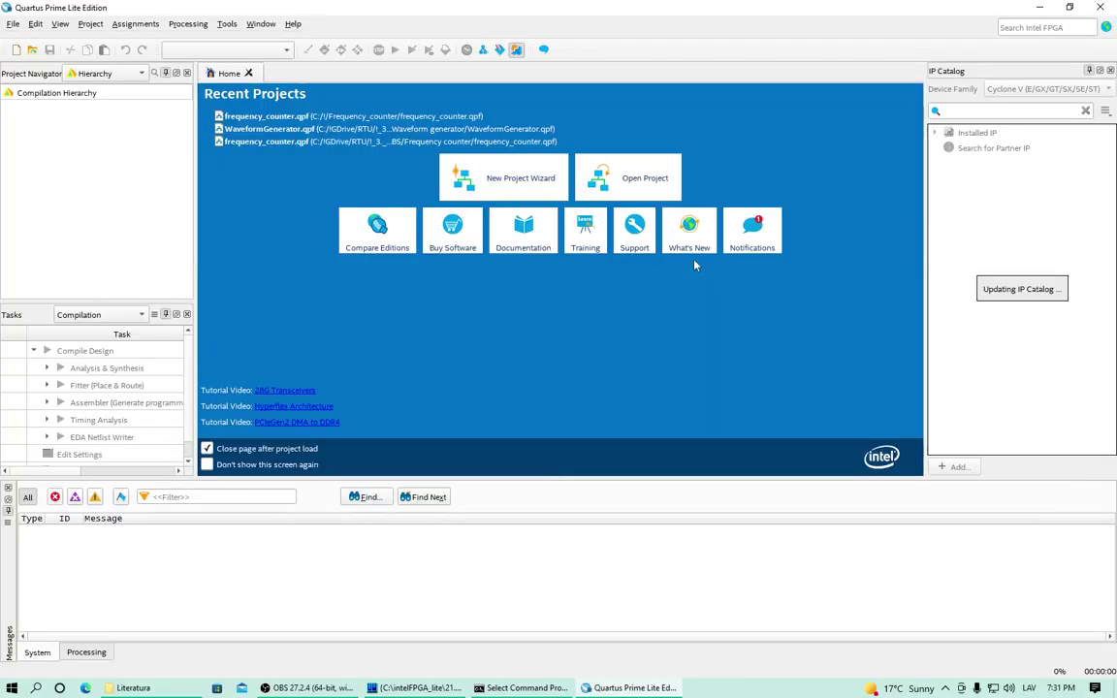
{"action": "left_click", "coordinate": [295, 118]}
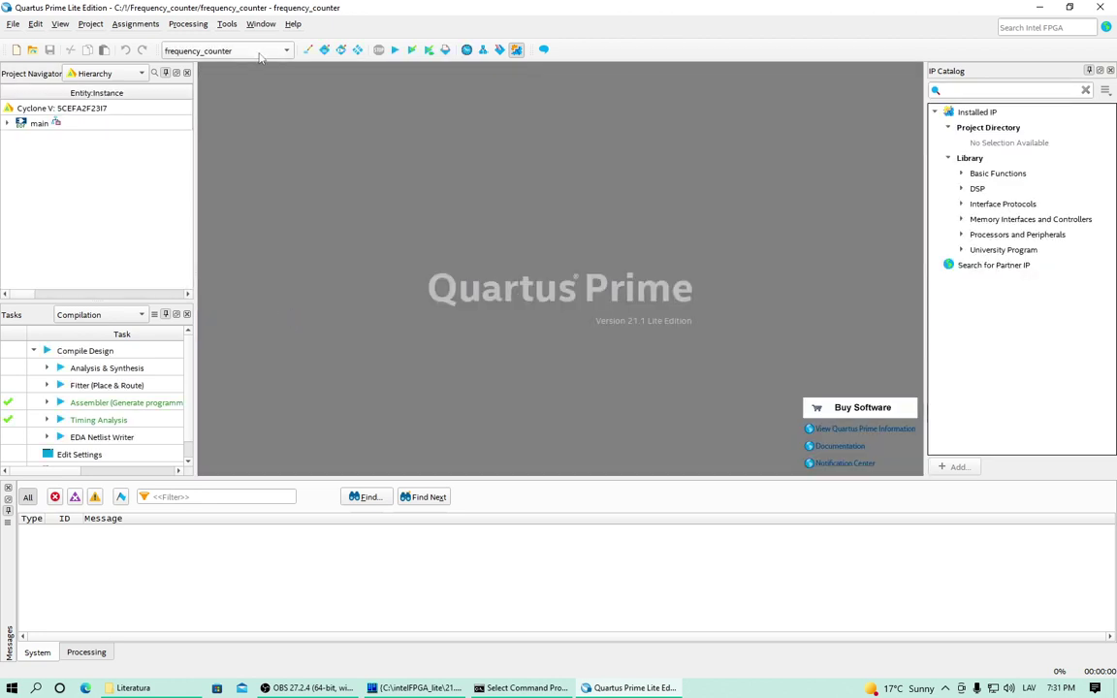
{"action": "left_click", "coordinate": [226, 23]}
{"action": "mouse_move", "coordinate": [373, 42]}
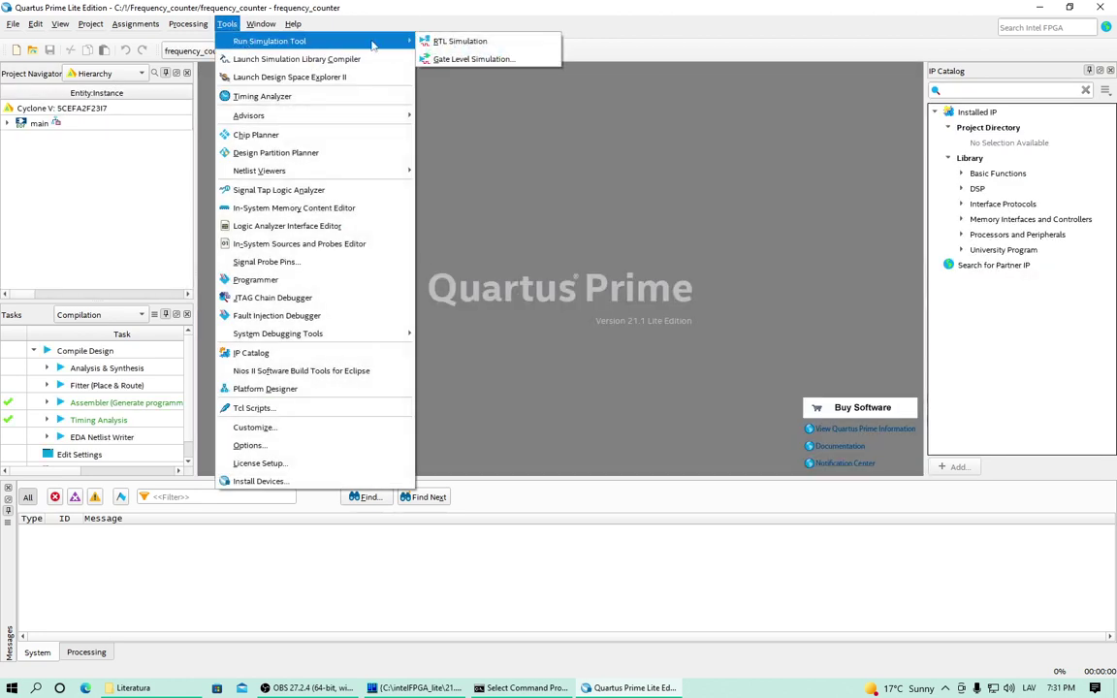
{"action": "left_click", "coordinate": [459, 41]}
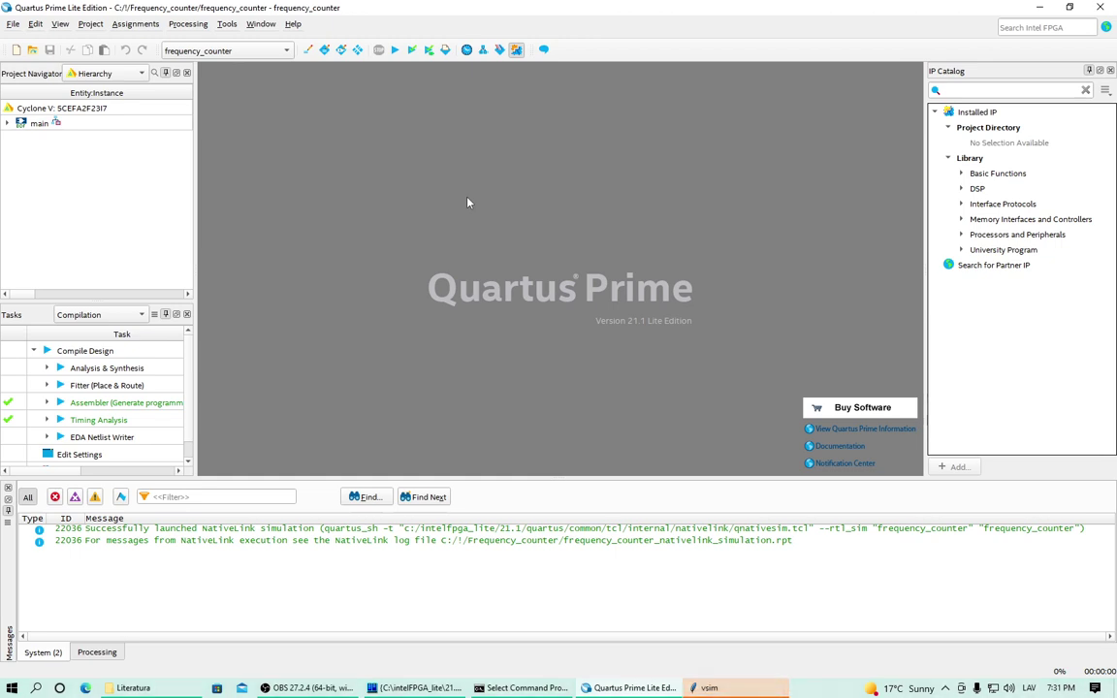
Bring the launched Questa simulator forward, widen its Objects and Processes panes for inspection, and quit the simulator
{"action": "left_click", "coordinate": [708, 688]}
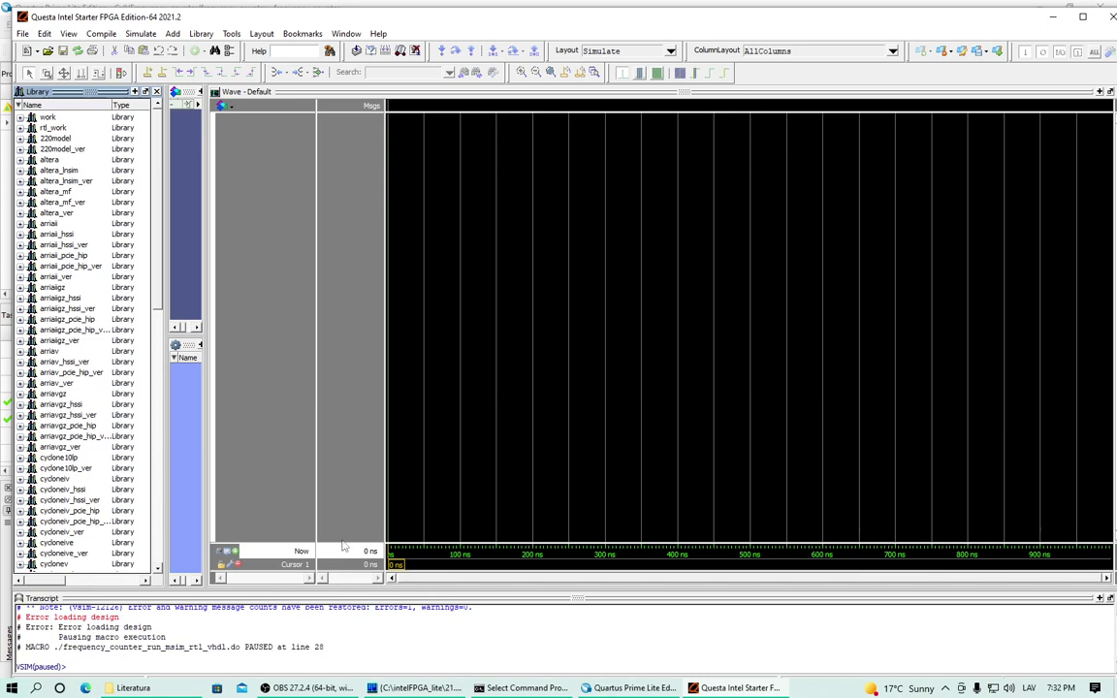
{"action": "left_click_drag", "start_coordinate": [209, 497], "coordinate": [648, 482]}
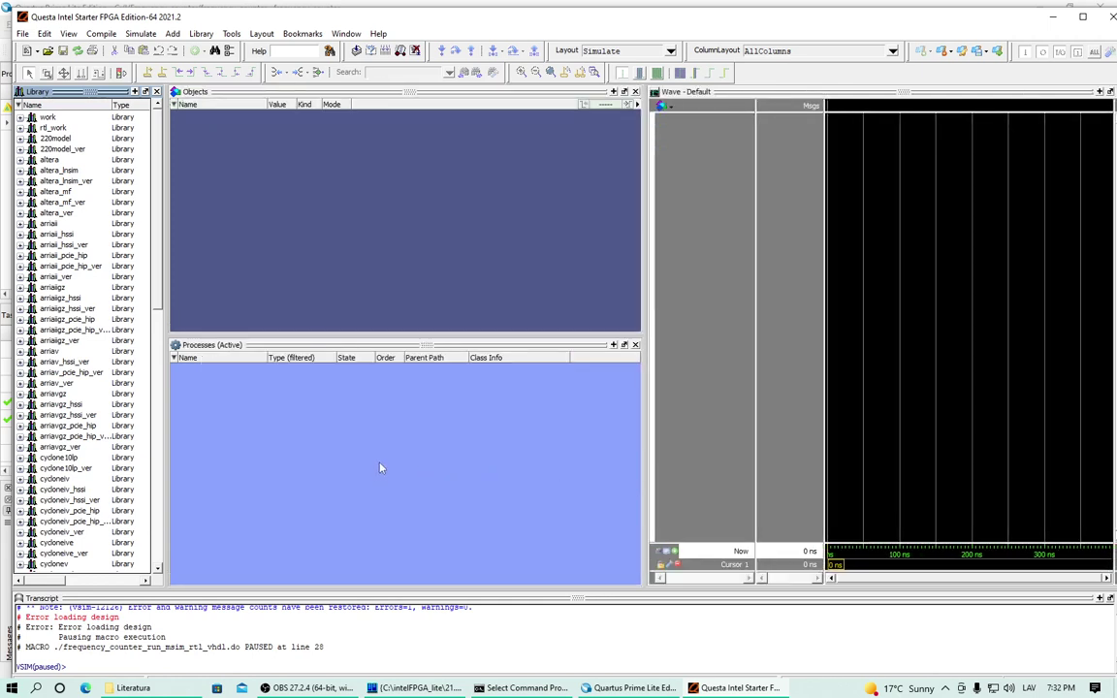
{"action": "left_click", "coordinate": [1105, 6]}
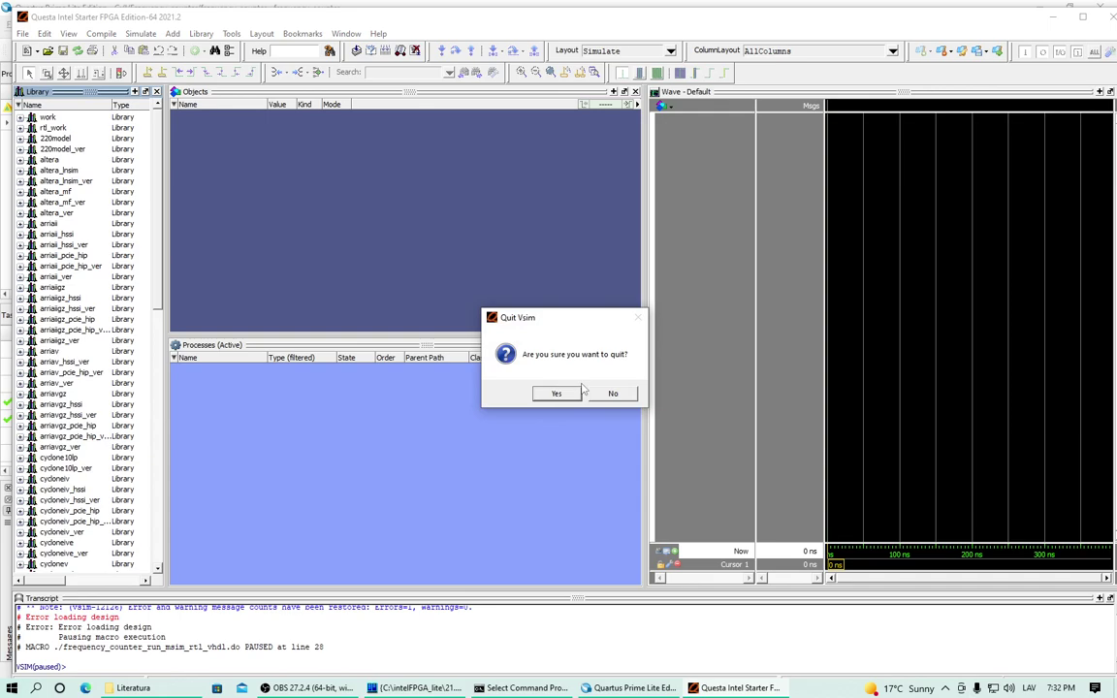
{"action": "left_click", "coordinate": [568, 393]}
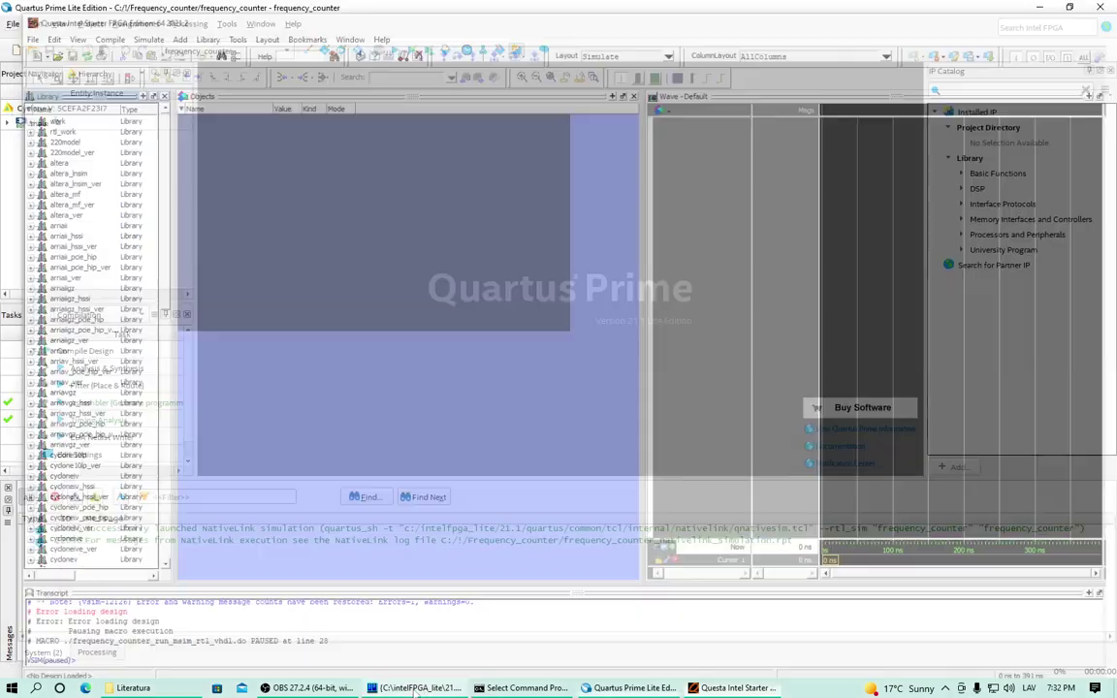
Switch to Far Manager, show its file panels, and go to the folder C:\!\Frequency_counter
{"action": "left_click", "coordinate": [415, 688]}
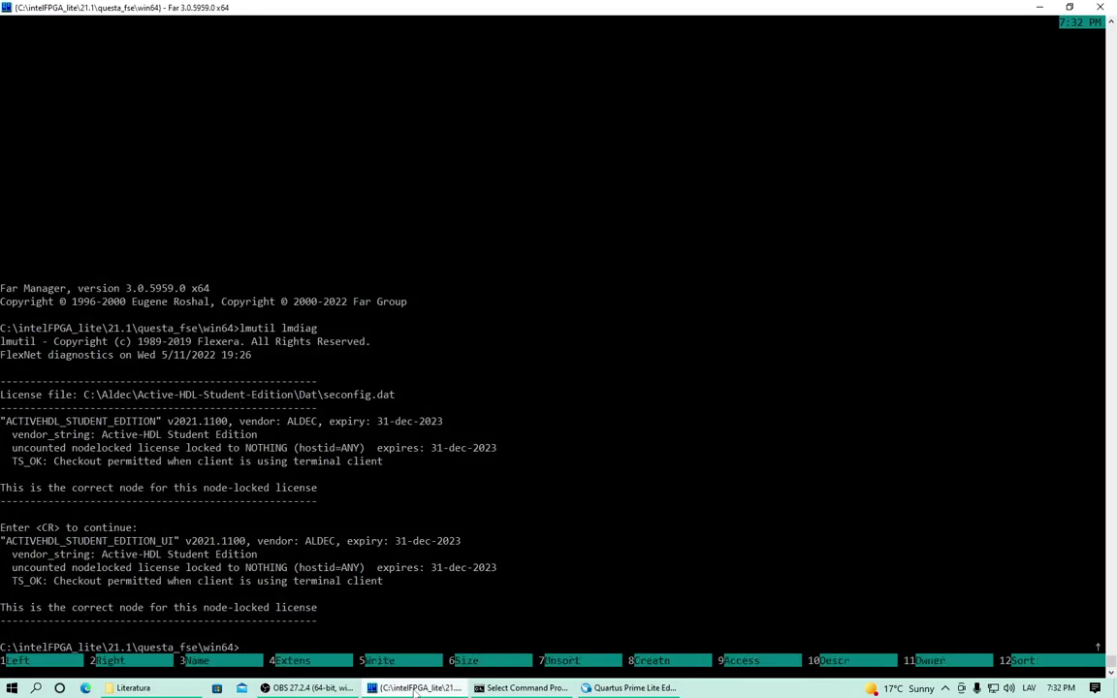
{"action": "key", "text": "ctrl+o"}
{"action": "key", "text": "Return"}
{"action": "key", "text": "Return"}
{"action": "key", "text": "Return"}
{"action": "key", "text": "Return"}
{"action": "key", "text": "Return"}
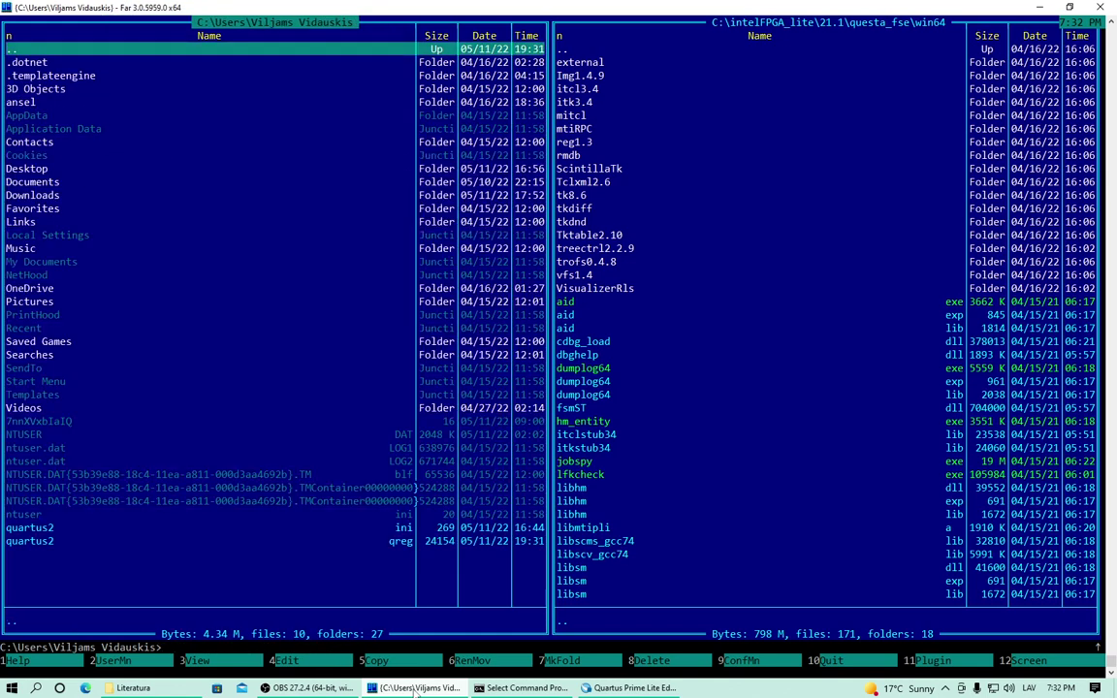
{"action": "key", "text": "Return"}
{"action": "key", "text": "Down"}
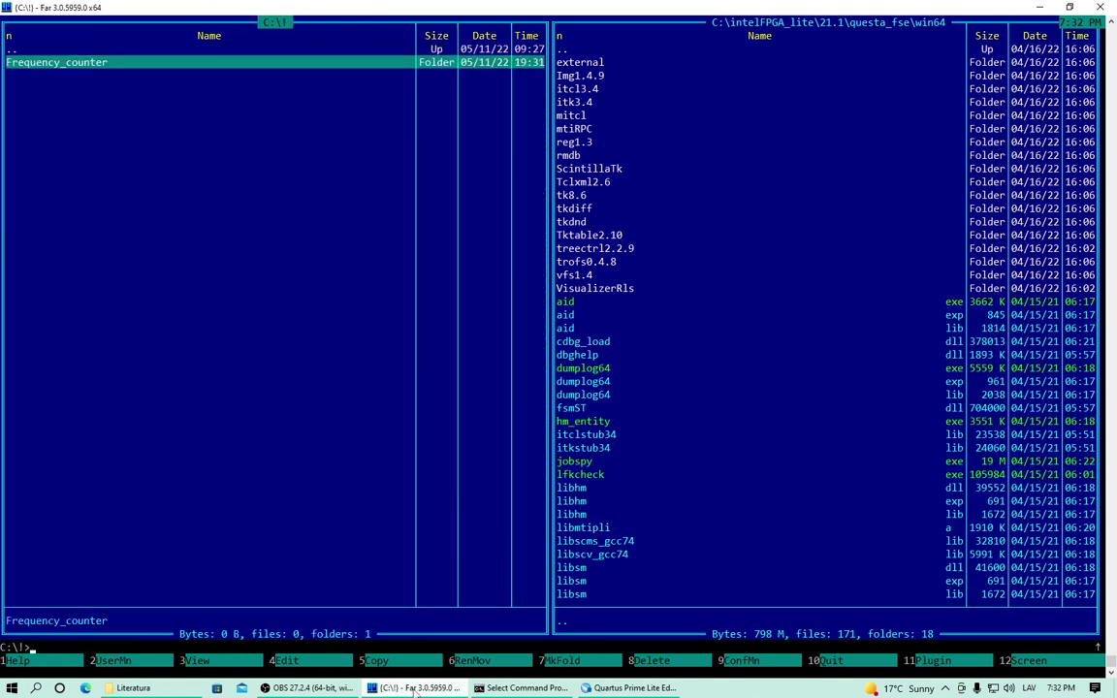
{"action": "key", "text": "Return"}
Open the simulation\modelsim subfolder of the Frequency_counter project
{"action": "key", "text": "Down"}
{"action": "key", "text": "Down"}
{"action": "key", "text": "Down"}
{"action": "key", "text": "Down"}
{"action": "key", "text": "Down"}
{"action": "key", "text": "Down"}
{"action": "key", "text": "Down"}
{"action": "key", "text": "Down"}
{"action": "key", "text": "Down"}
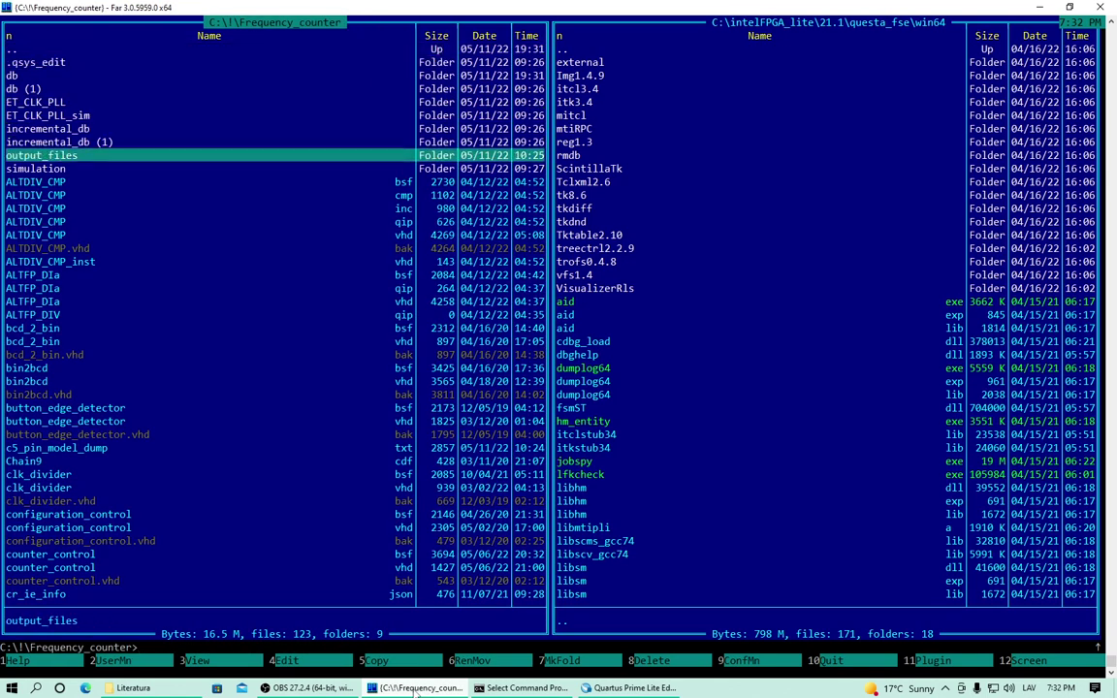
{"action": "key", "text": "Return"}
{"action": "key", "text": "Down"}
{"action": "key", "text": "Down"}
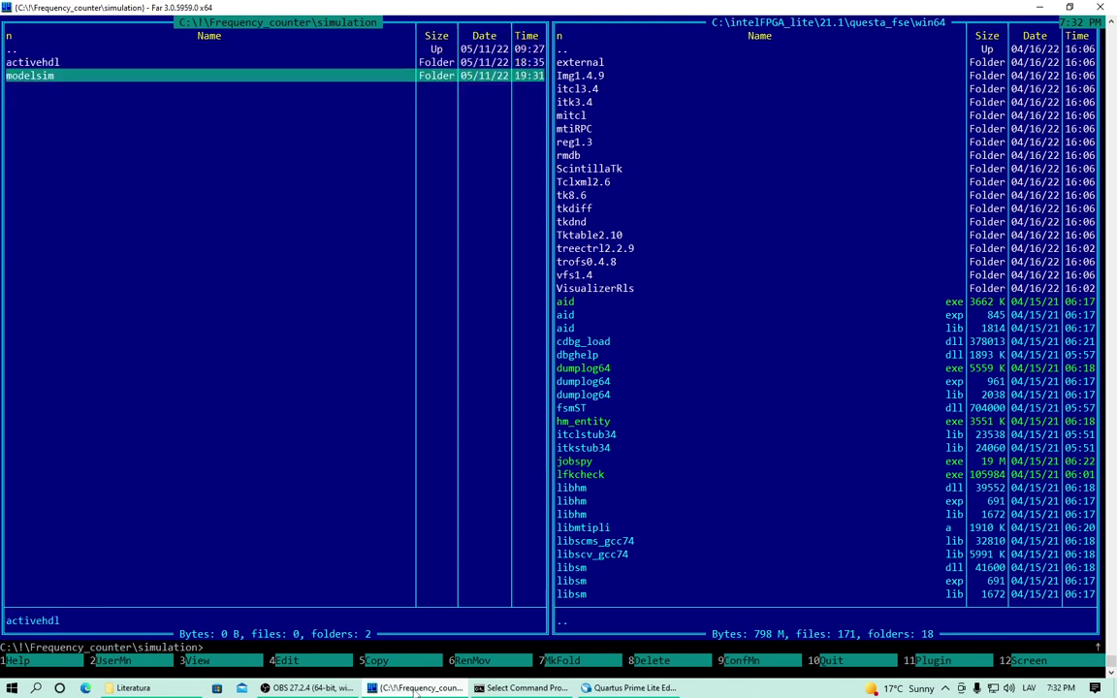
{"action": "key", "text": "Return"}
Open frequency_counter_run_msim_rtl_vhdl.do in the editor, examine its vsim command and test bench name, and close the file
{"action": "key", "text": "Down"}
{"action": "key", "text": "Down"}
{"action": "key", "text": "Down"}
{"action": "key", "text": "Down"}
{"action": "key", "text": "Down"}
{"action": "key", "text": "Down"}
{"action": "key", "text": "Down"}
{"action": "key", "text": "Down"}
{"action": "key", "text": "Down"}
{"action": "key", "text": "Down"}
{"action": "key", "text": "Down"}
{"action": "key", "text": "Down"}
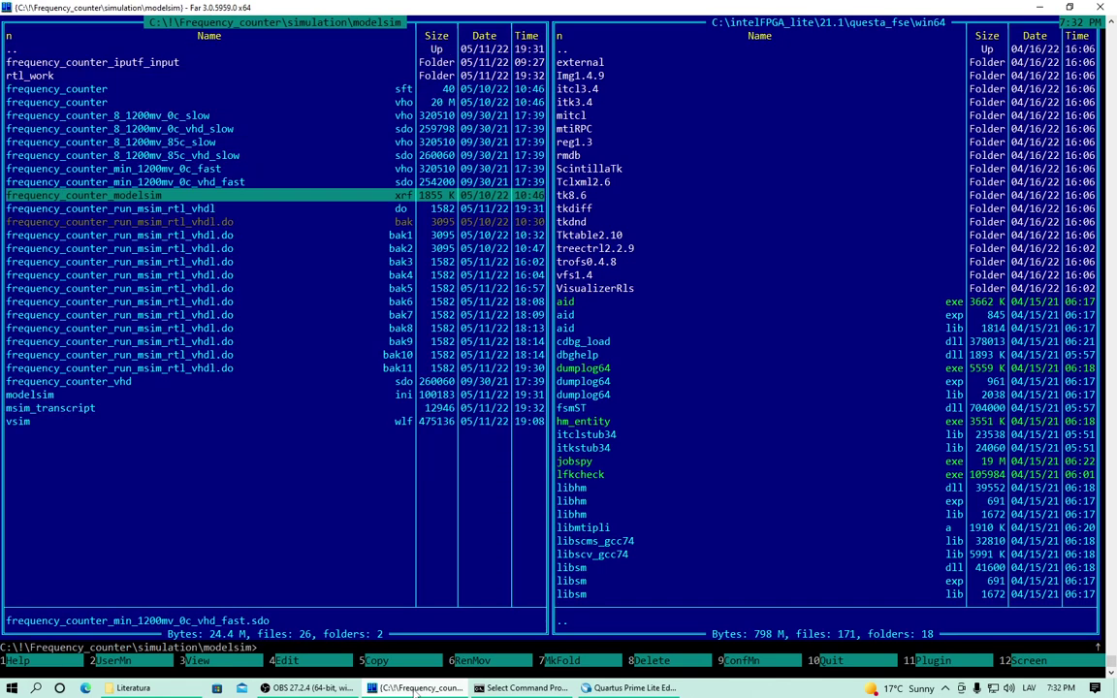
{"action": "key", "text": "F4"}
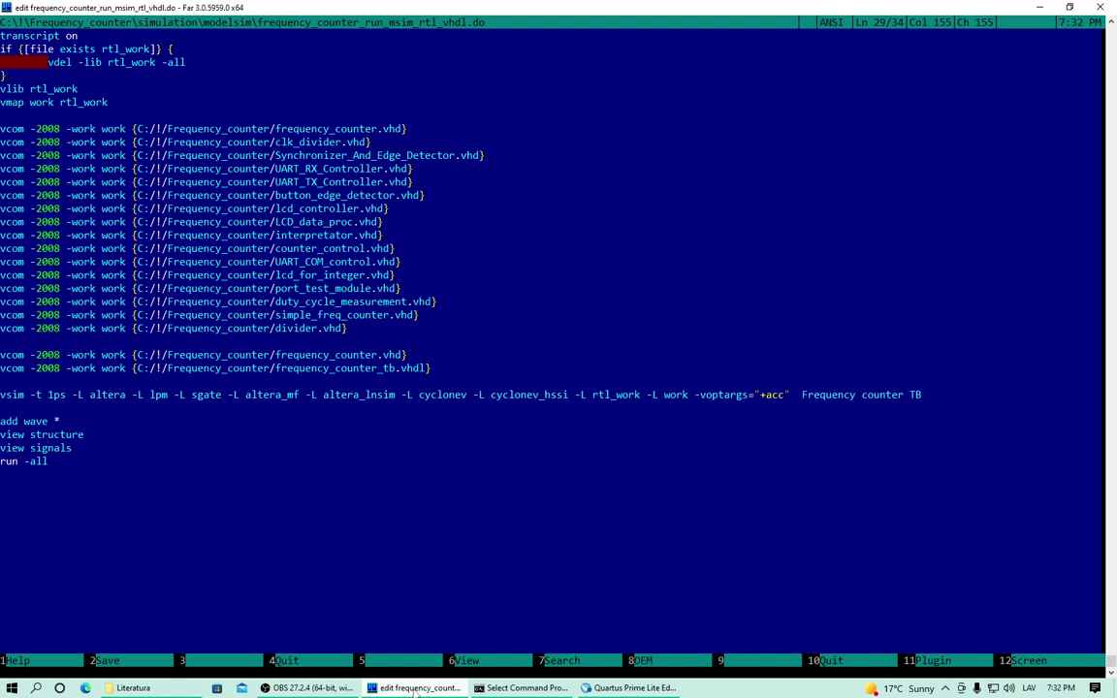
{"action": "left_click", "coordinate": [121, 474]}
{"action": "key", "text": "Escape"}
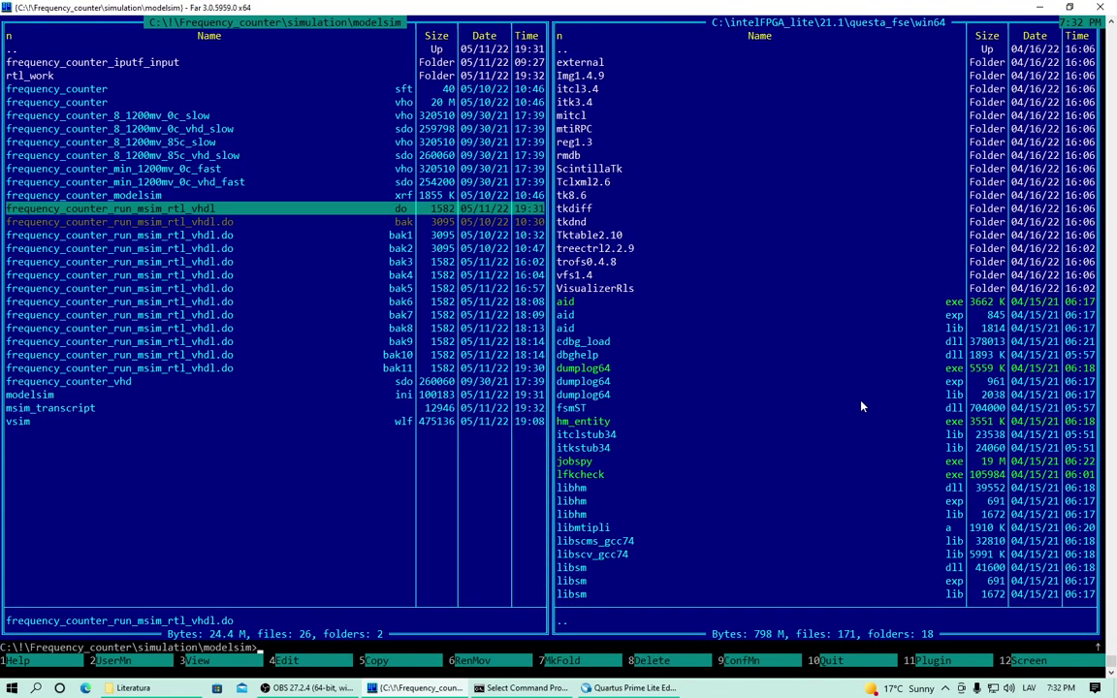
Switch to Quartus Prime and open the frequency counter test bench for editing from the project's simulation settings
{"action": "key", "text": "alt+Tab"}
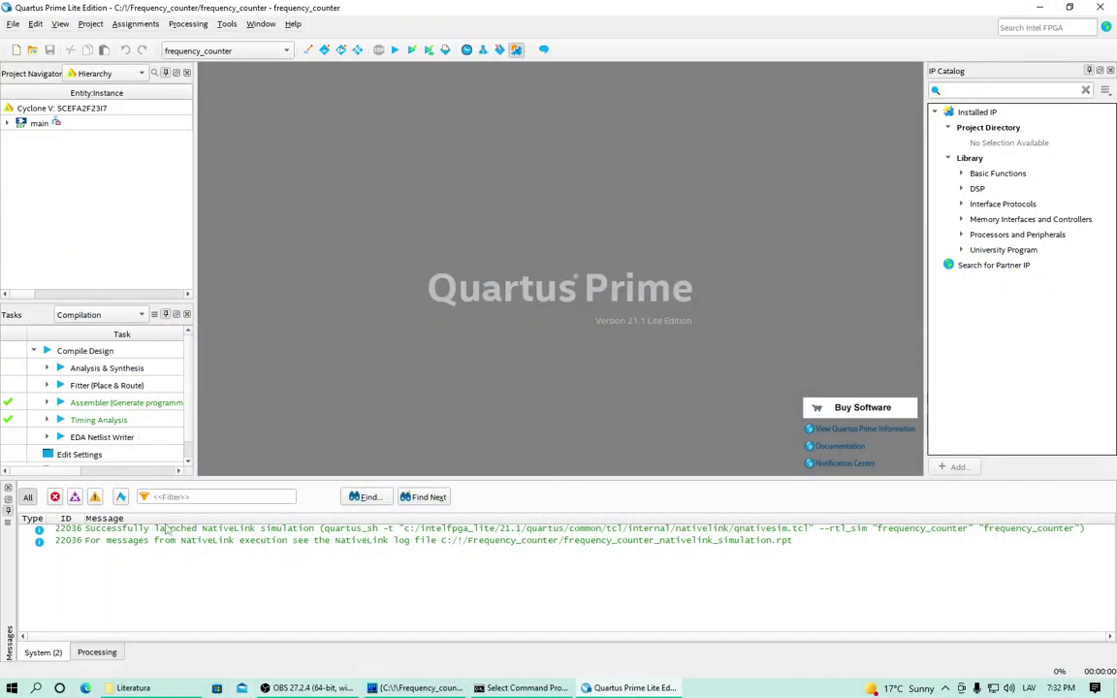
{"action": "left_click", "coordinate": [135, 24]}
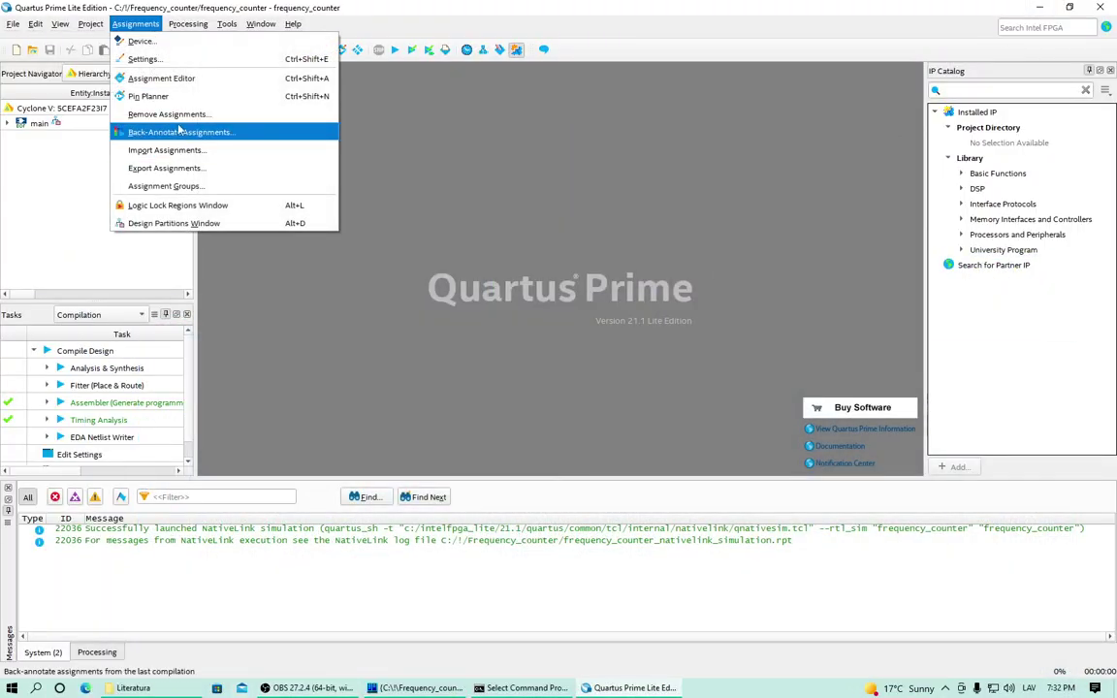
{"action": "mouse_move", "coordinate": [184, 24]}
{"action": "mouse_move", "coordinate": [141, 27]}
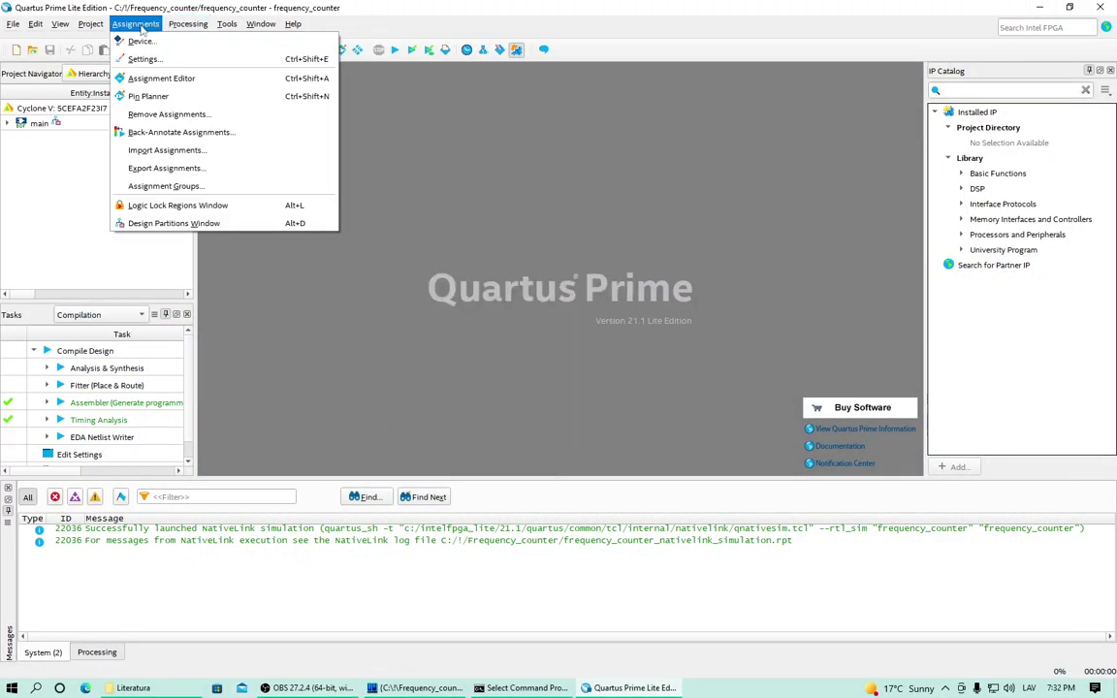
{"action": "left_click", "coordinate": [143, 59]}
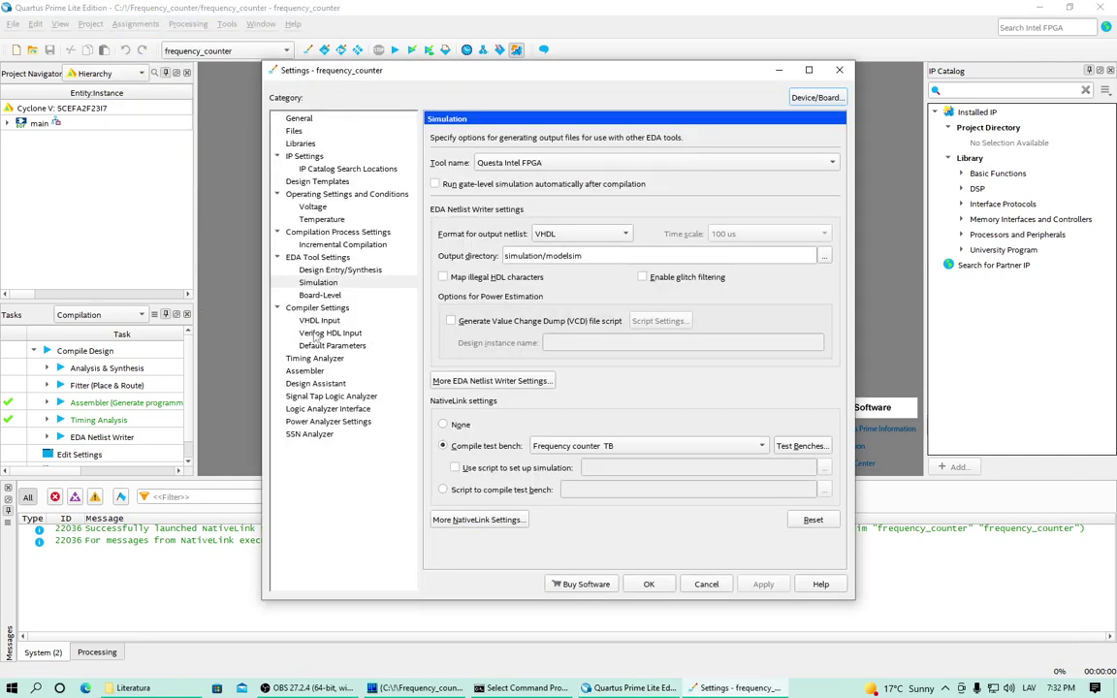
{"action": "left_click", "coordinate": [799, 446]}
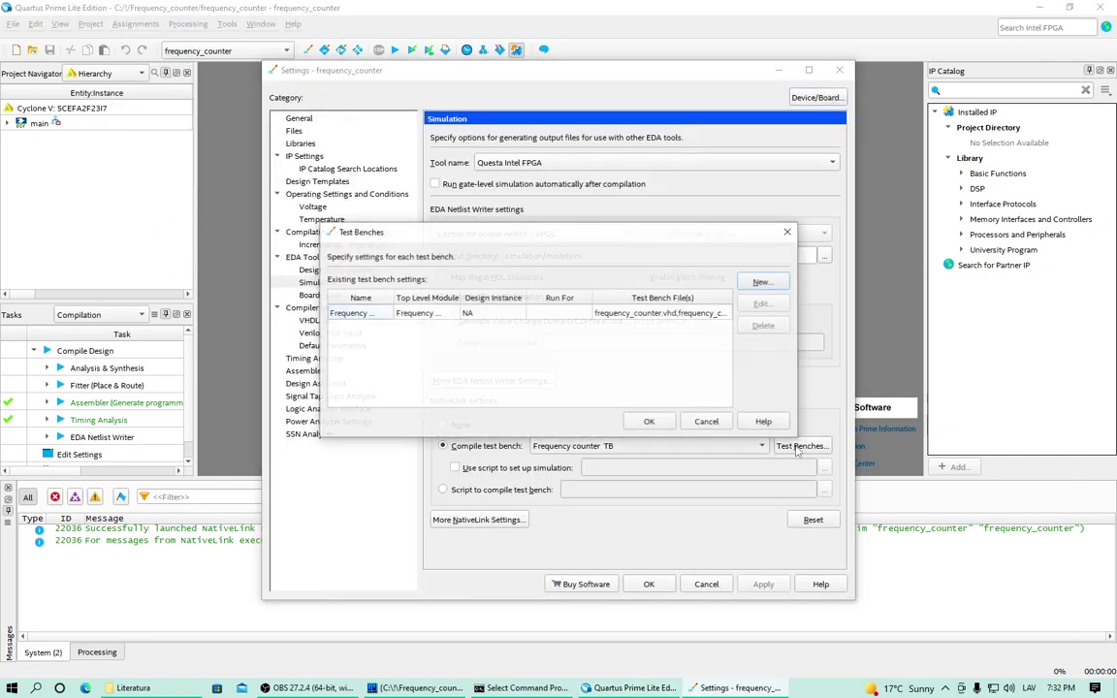
{"action": "double_click", "coordinate": [508, 312]}
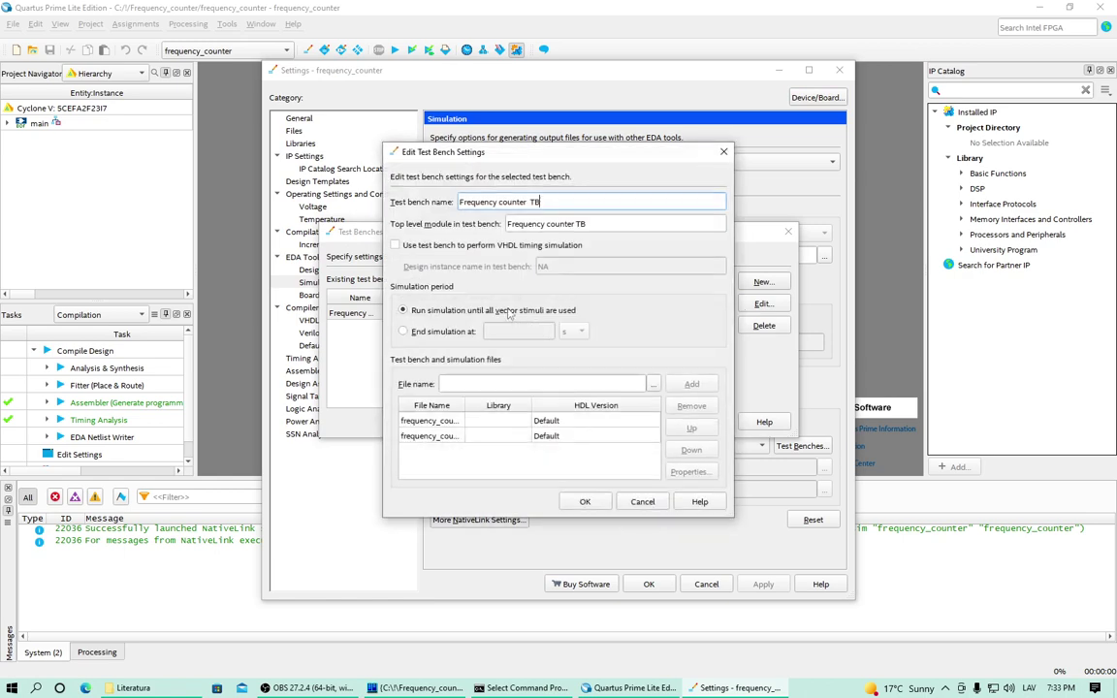
Set the test bench name to "Frequency_counter_ TB" and its top level module to Frequency_counter_TB, and accept all open settings dialogs
{"action": "left_click_drag", "start_coordinate": [496, 202], "coordinate": [504, 202]}
{"action": "type", "text": "_"}
{"action": "type", "text": "_"}
{"action": "left_click", "coordinate": [548, 224]}
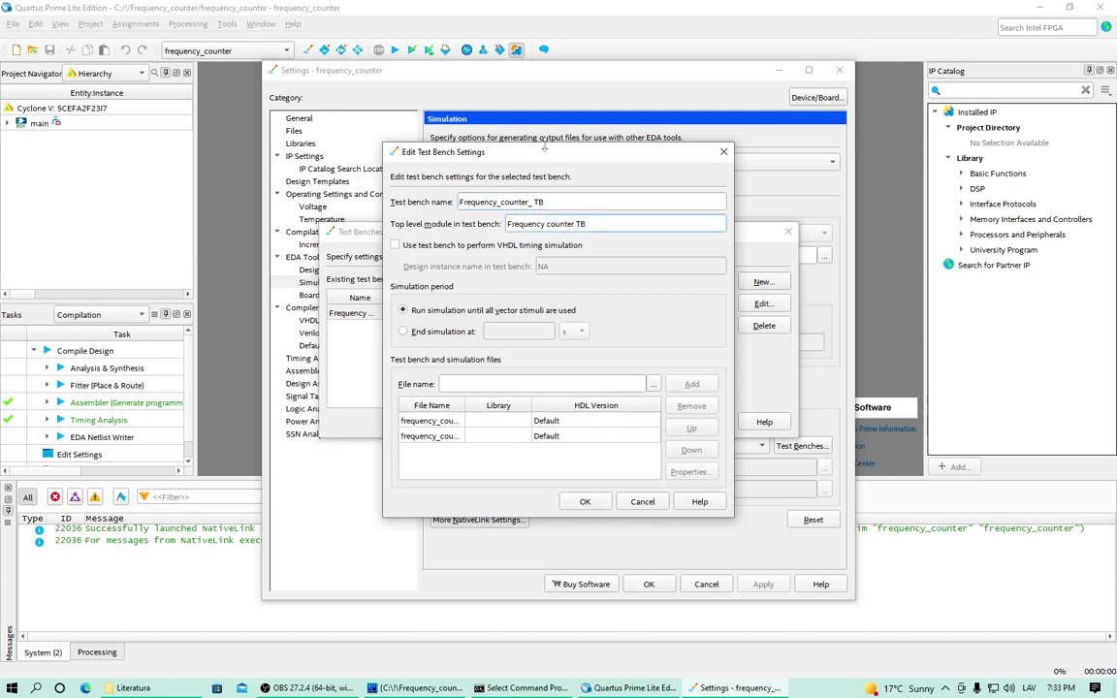
{"action": "key", "text": "BackSpace"}
{"action": "type", "text": "_"}
{"action": "type", "text": "_"}
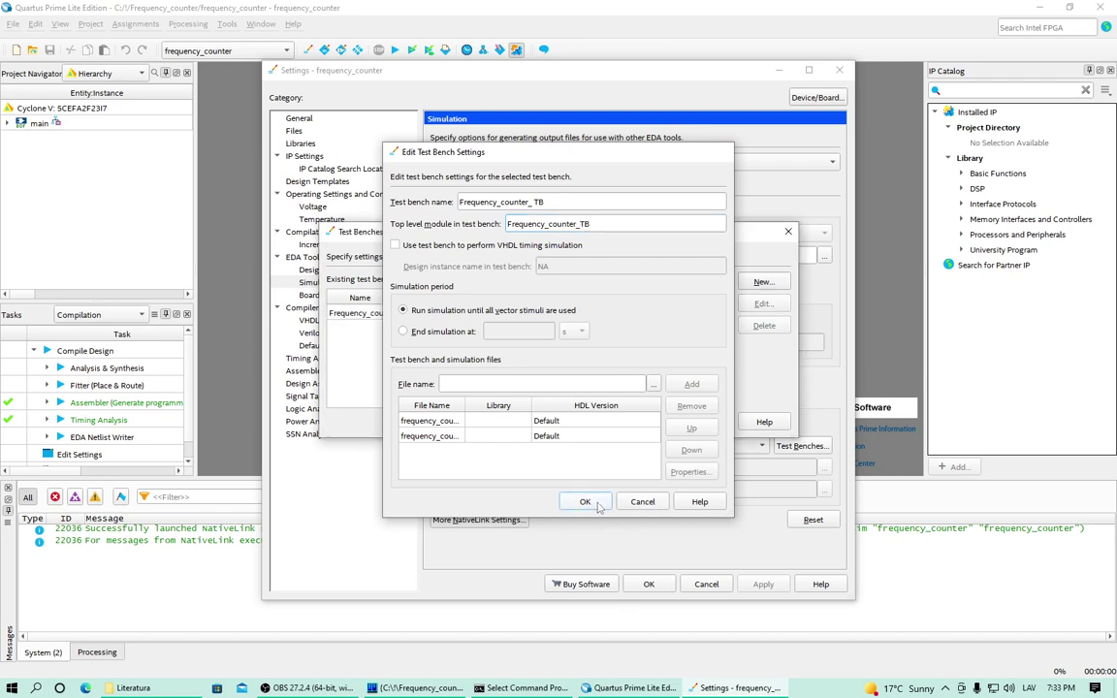
{"action": "left_click", "coordinate": [585, 501]}
{"action": "left_click", "coordinate": [642, 421]}
{"action": "left_click", "coordinate": [649, 584]}
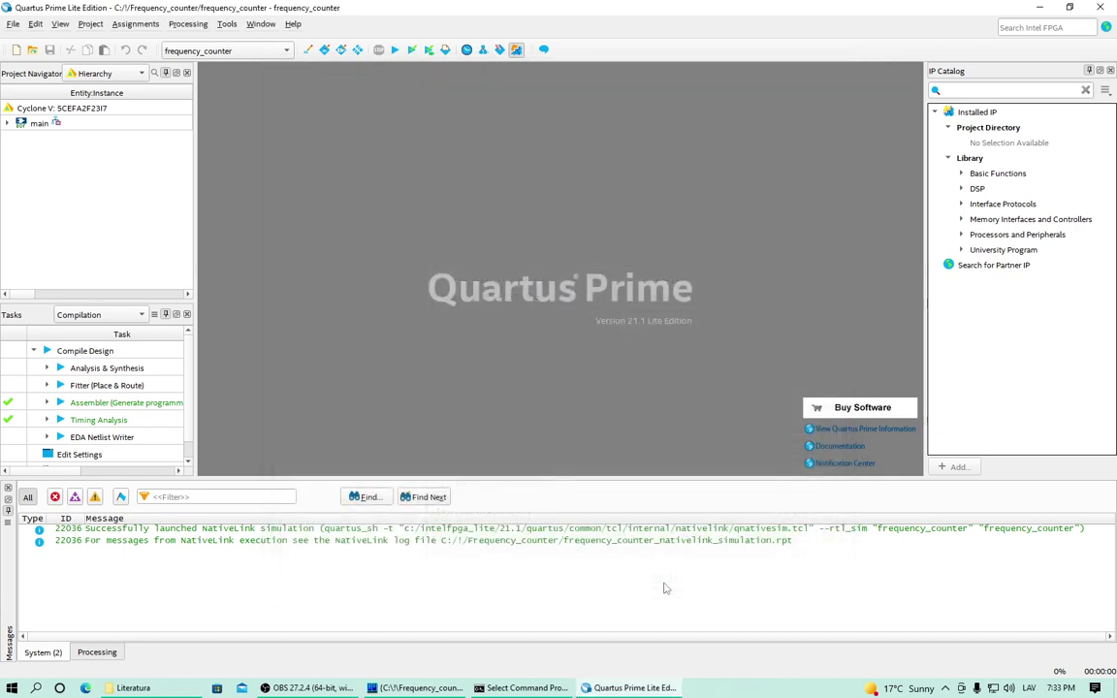
Run the RTL simulation and bring the launched Questa simulator forward
{"action": "left_click", "coordinate": [226, 24]}
{"action": "mouse_move", "coordinate": [316, 41]}
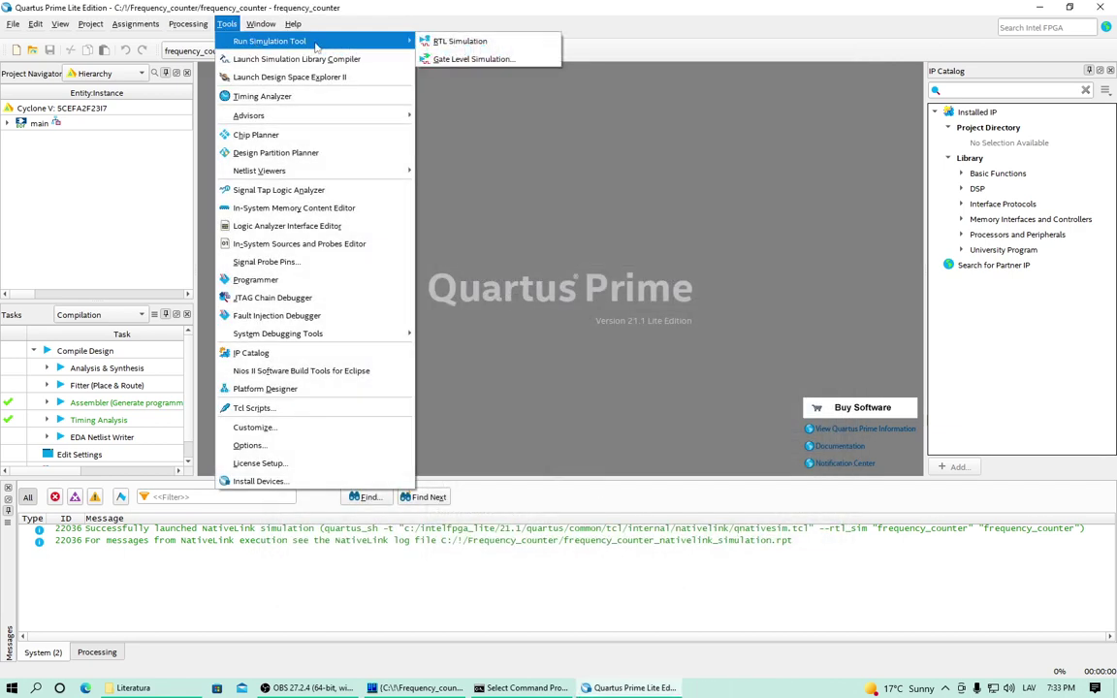
{"action": "left_click", "coordinate": [463, 42]}
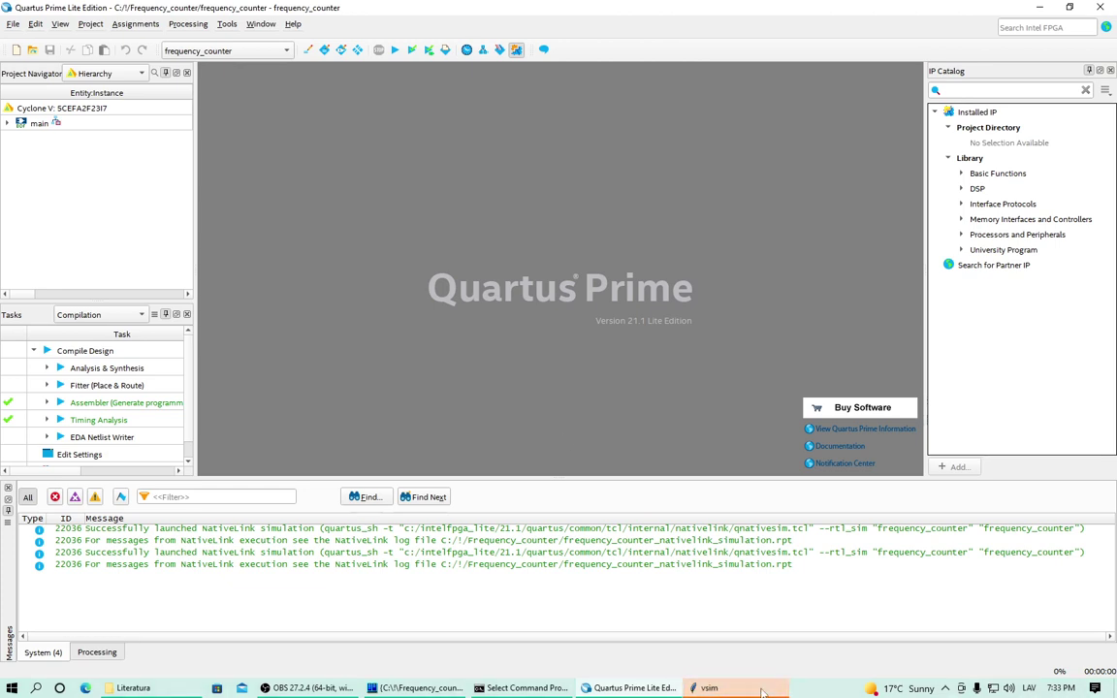
{"action": "left_click", "coordinate": [763, 692]}
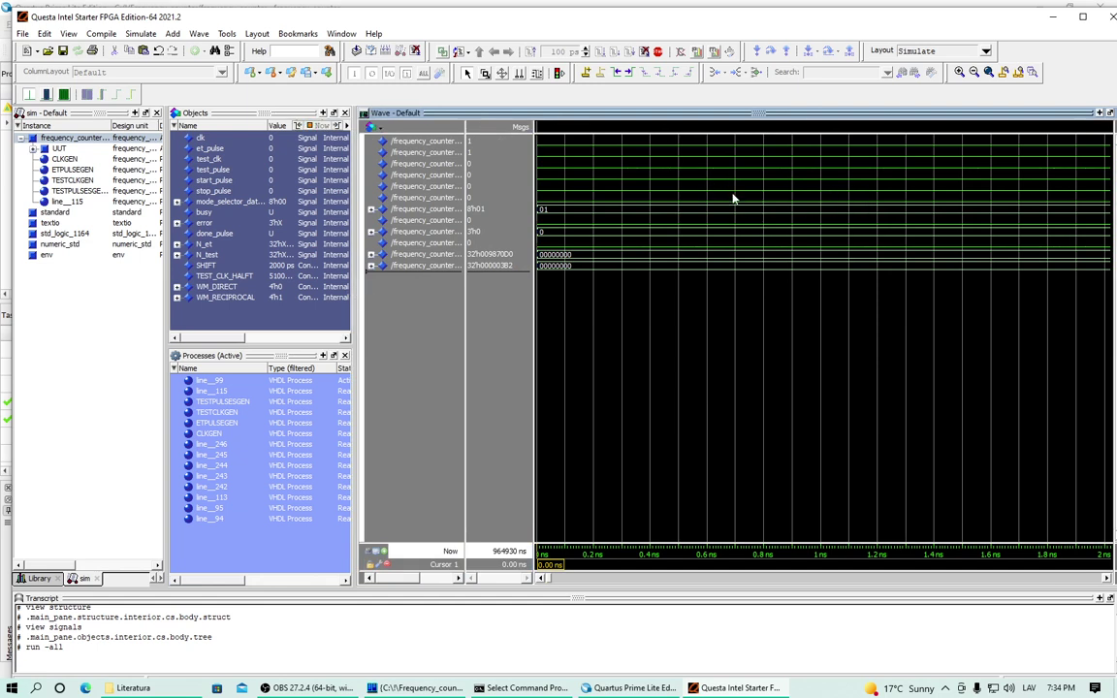
Place the waveform cursor at about 1.117 ns and examine the test bench signals over a much longer time span
{"action": "left_click", "coordinate": [853, 339]}
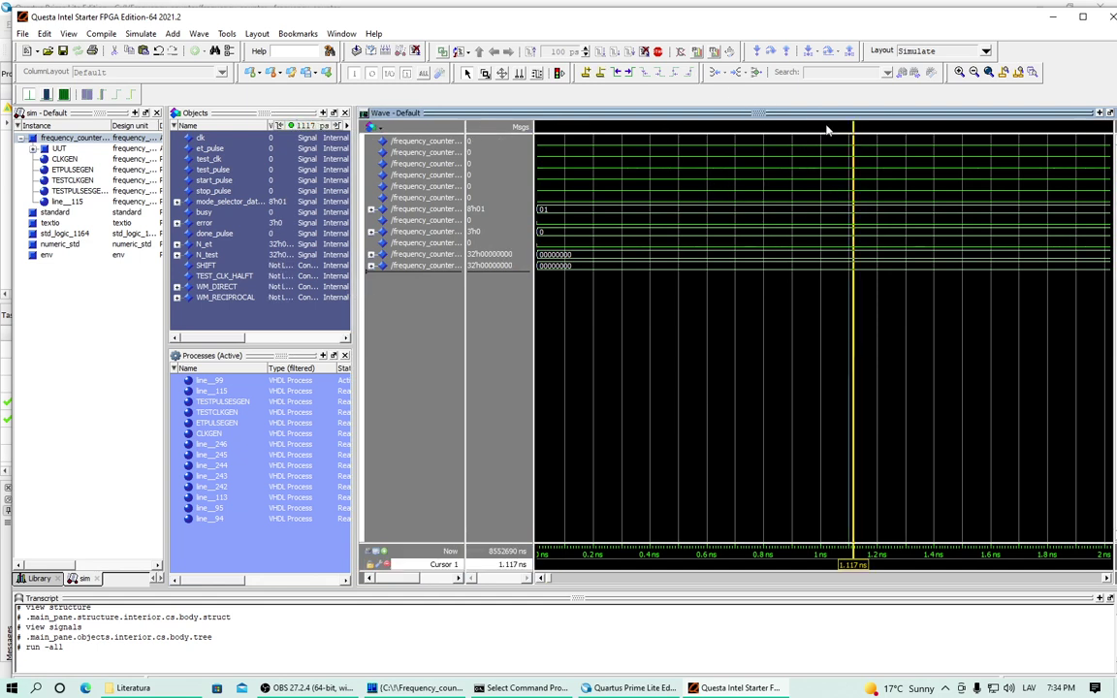
{"action": "left_click", "coordinate": [975, 74]}
{"action": "left_click", "coordinate": [974, 74]}
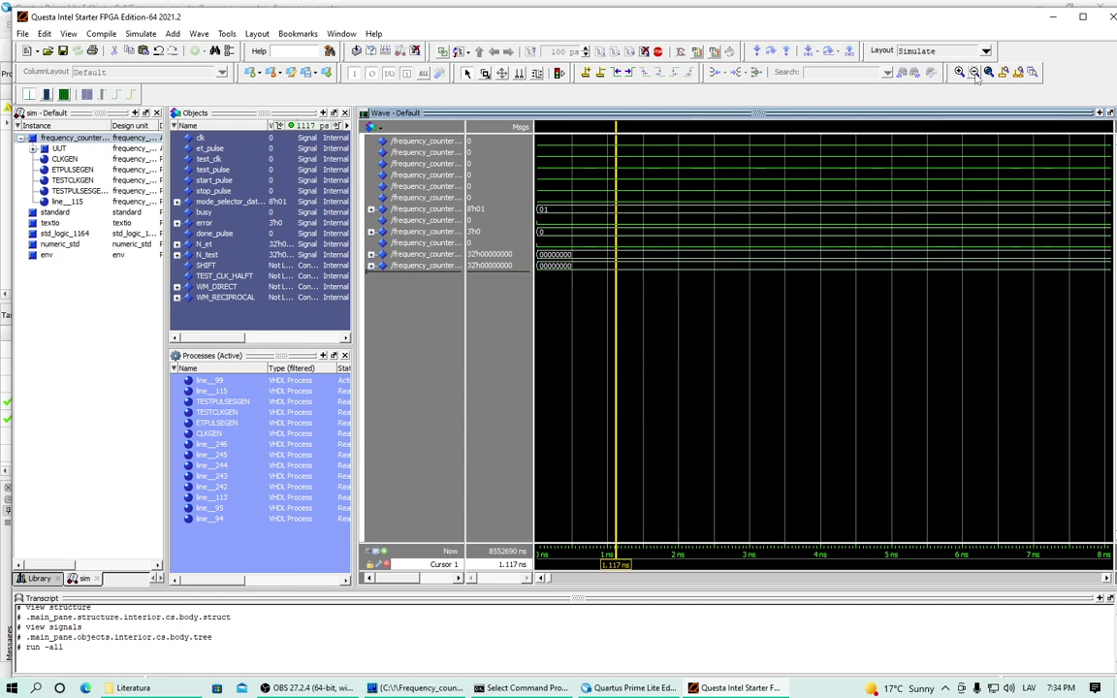
{"action": "left_click", "coordinate": [974, 74]}
{"action": "left_click", "coordinate": [974, 74]}
{"action": "left_click", "coordinate": [974, 73]}
{"action": "left_click", "coordinate": [974, 73]}
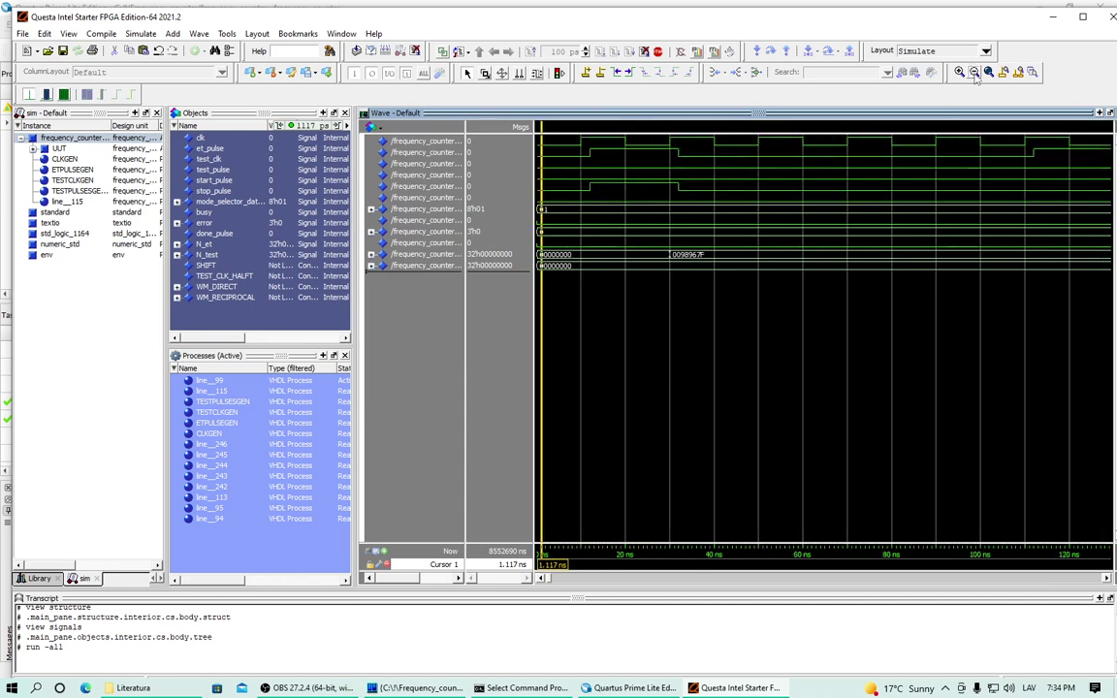
{"action": "left_click", "coordinate": [974, 73]}
{"action": "left_click", "coordinate": [975, 73]}
{"action": "left_click", "coordinate": [974, 73]}
{"action": "left_click", "coordinate": [974, 74]}
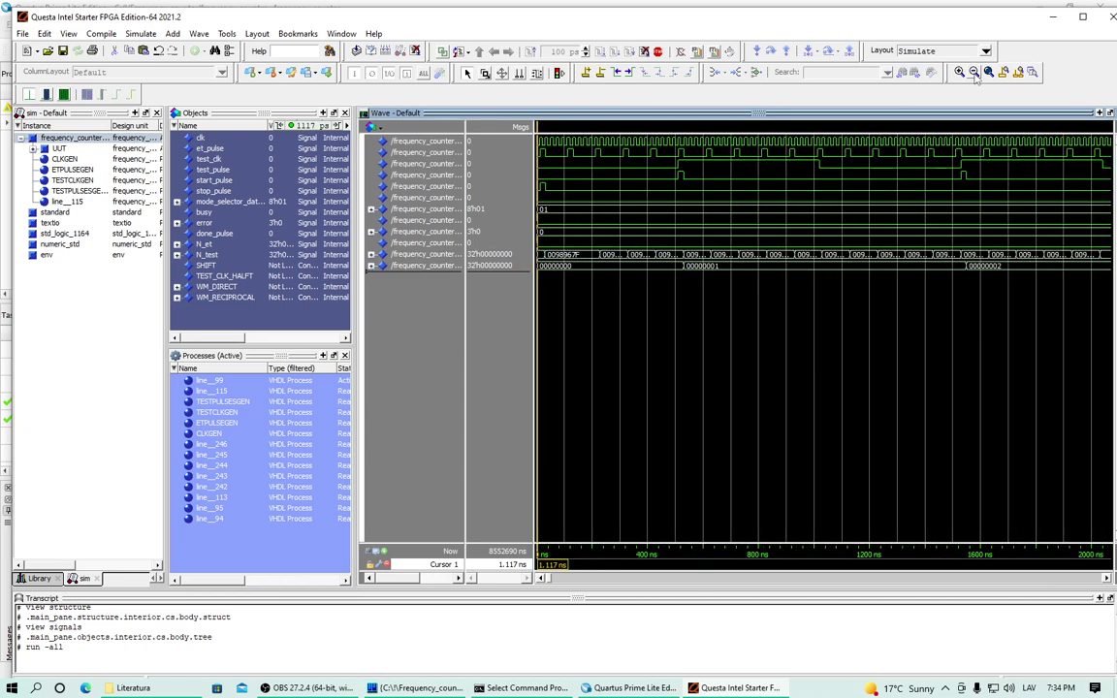
{"action": "left_click", "coordinate": [974, 74]}
{"action": "left_click", "coordinate": [974, 74]}
{"action": "left_click", "coordinate": [974, 74]}
{"action": "left_click", "coordinate": [974, 74]}
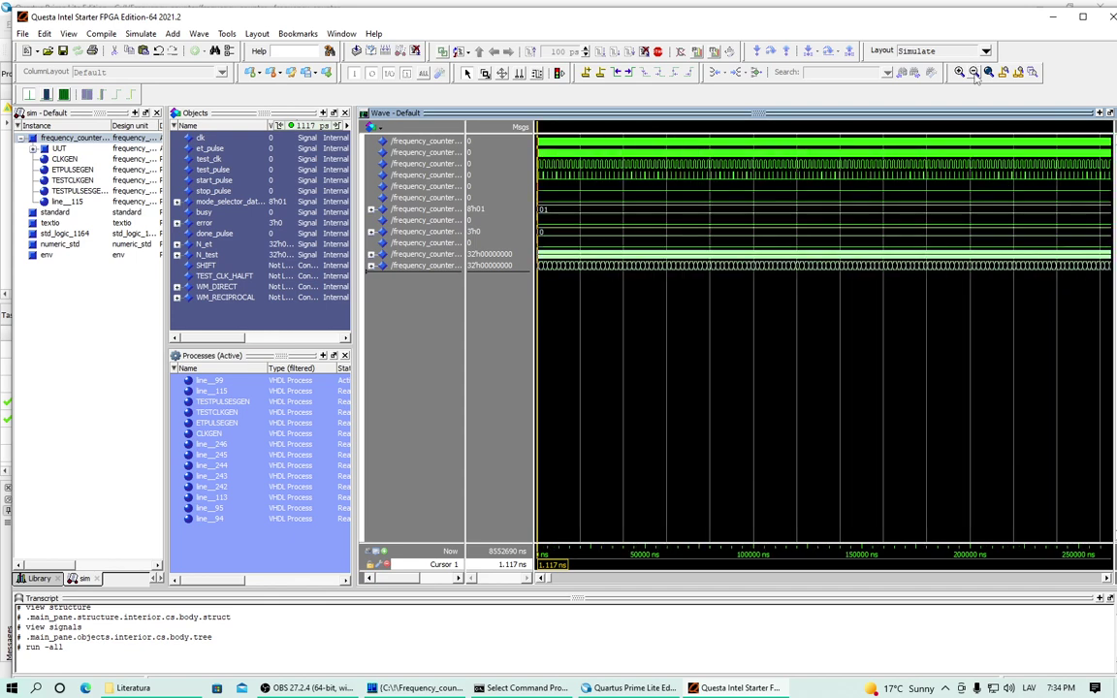
{"action": "left_click", "coordinate": [975, 73]}
{"action": "left_click", "coordinate": [974, 74]}
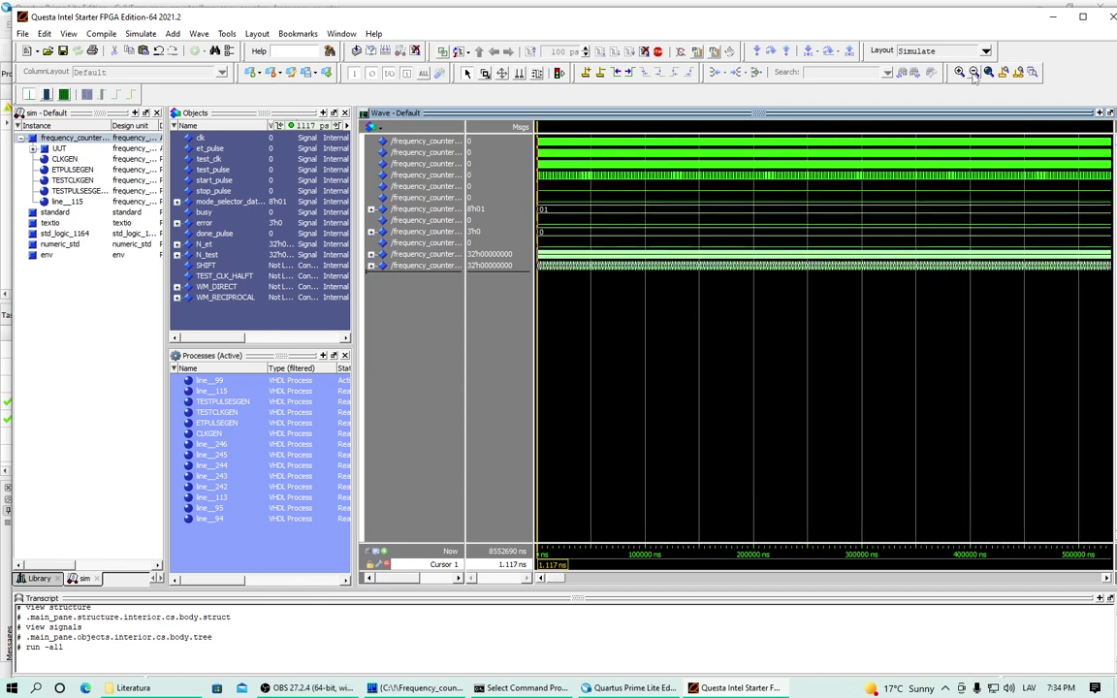
{"action": "left_click", "coordinate": [975, 74]}
{"action": "left_click", "coordinate": [974, 74]}
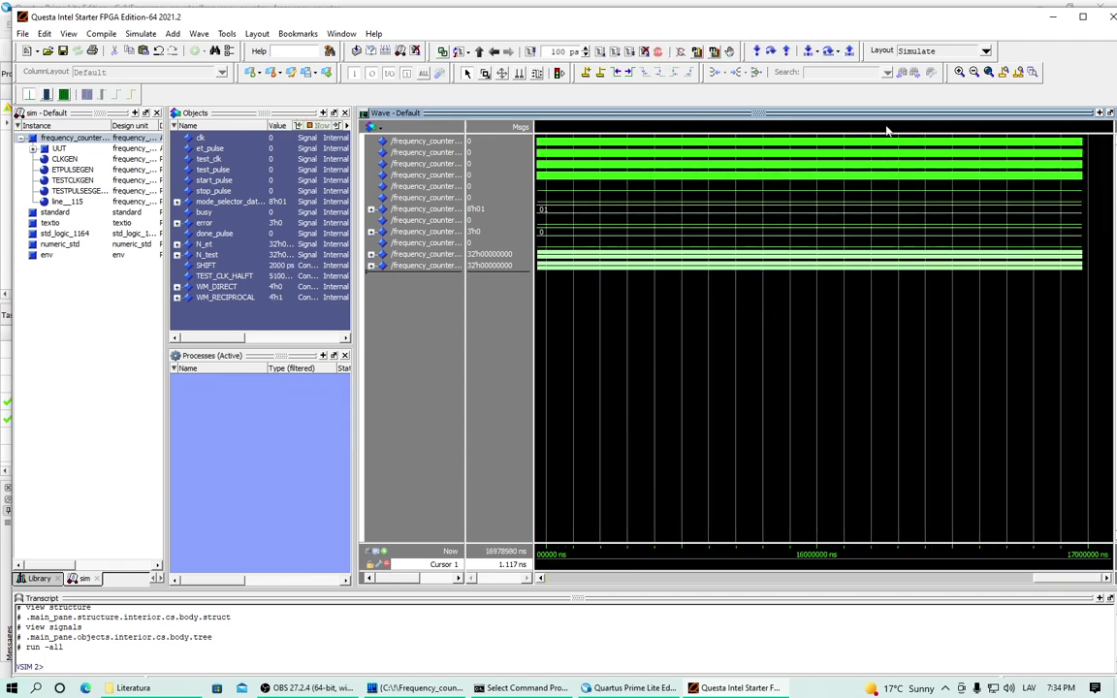
Examine the individual clock, pulse and counter transitions in the waveform around 16,025,000 ns
{"action": "left_click", "coordinate": [959, 74]}
{"action": "left_click", "coordinate": [959, 73]}
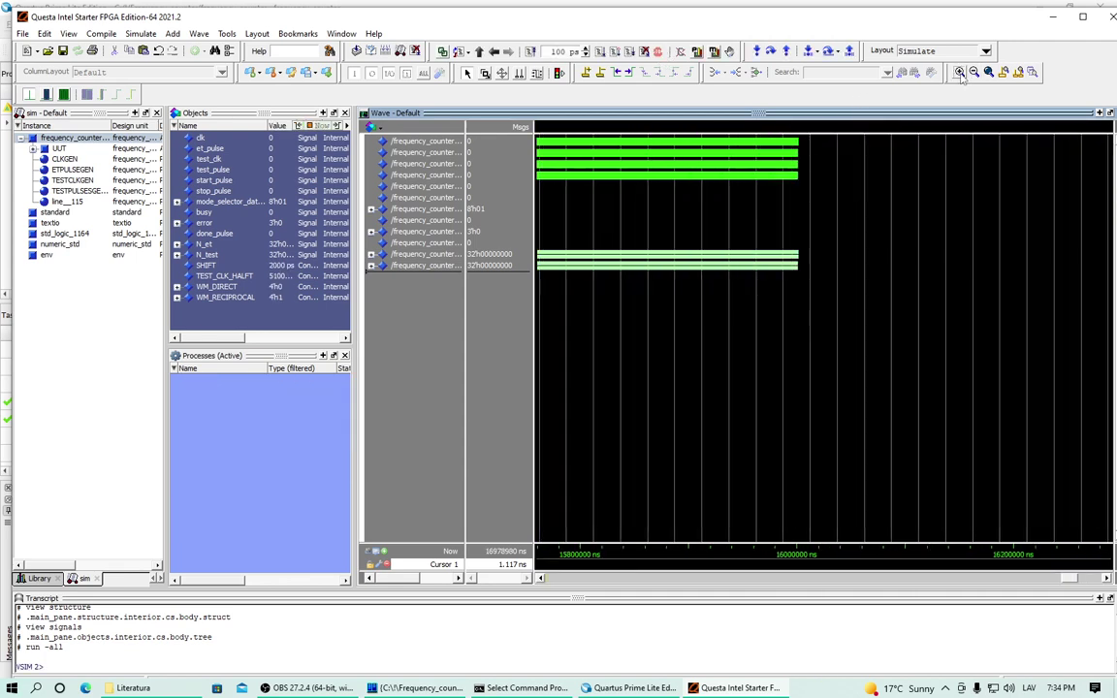
{"action": "left_click", "coordinate": [959, 74]}
{"action": "left_click", "coordinate": [960, 74]}
{"action": "left_click", "coordinate": [960, 74]}
{"action": "left_click", "coordinate": [960, 74]}
{"action": "left_click", "coordinate": [960, 74]}
{"action": "left_click", "coordinate": [960, 74]}
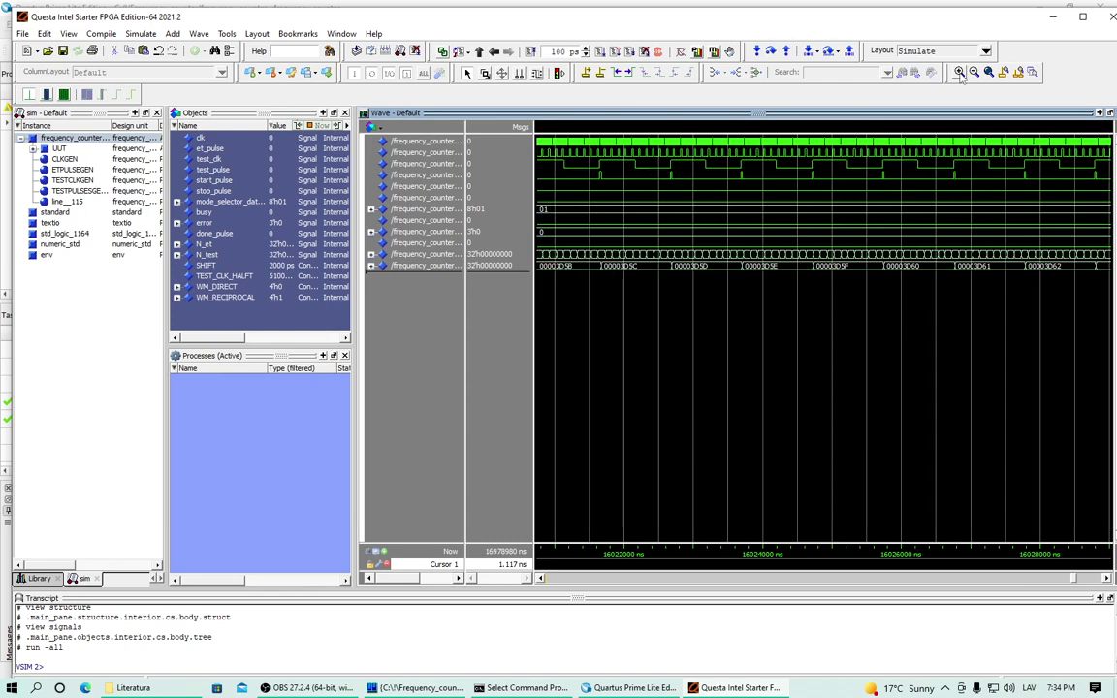
{"action": "left_click", "coordinate": [960, 74]}
{"action": "left_click", "coordinate": [959, 73]}
{"action": "left_click", "coordinate": [960, 73]}
Quit the Questa simulator and minimize Quartus Prime
{"action": "left_click", "coordinate": [1110, 16]}
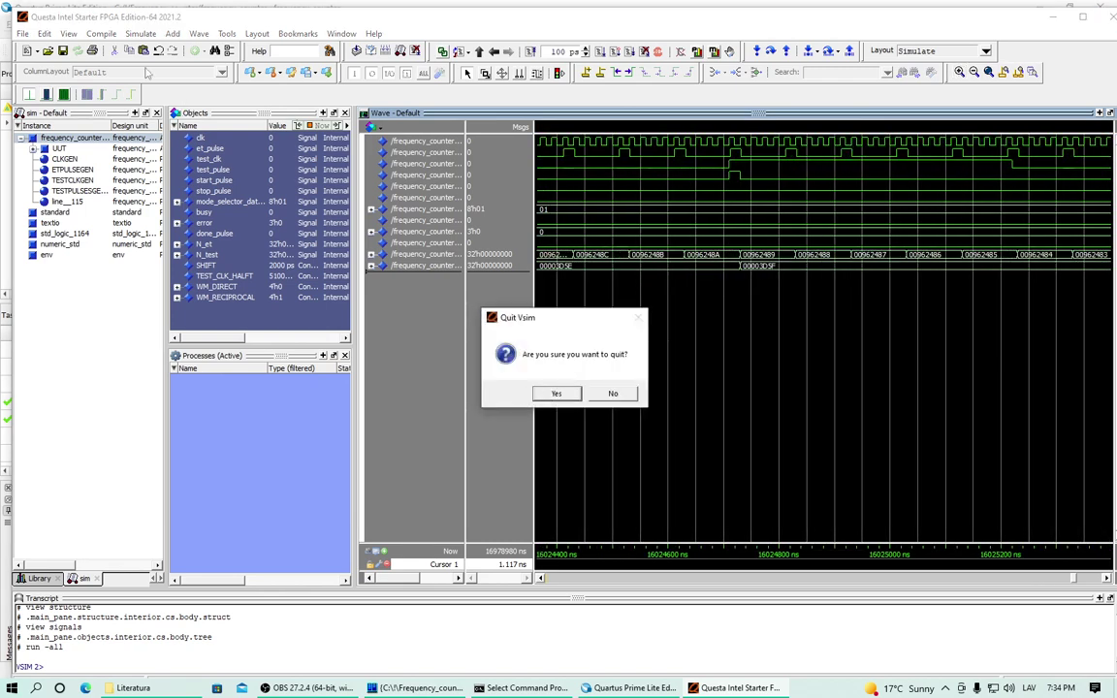
{"action": "left_click", "coordinate": [556, 392]}
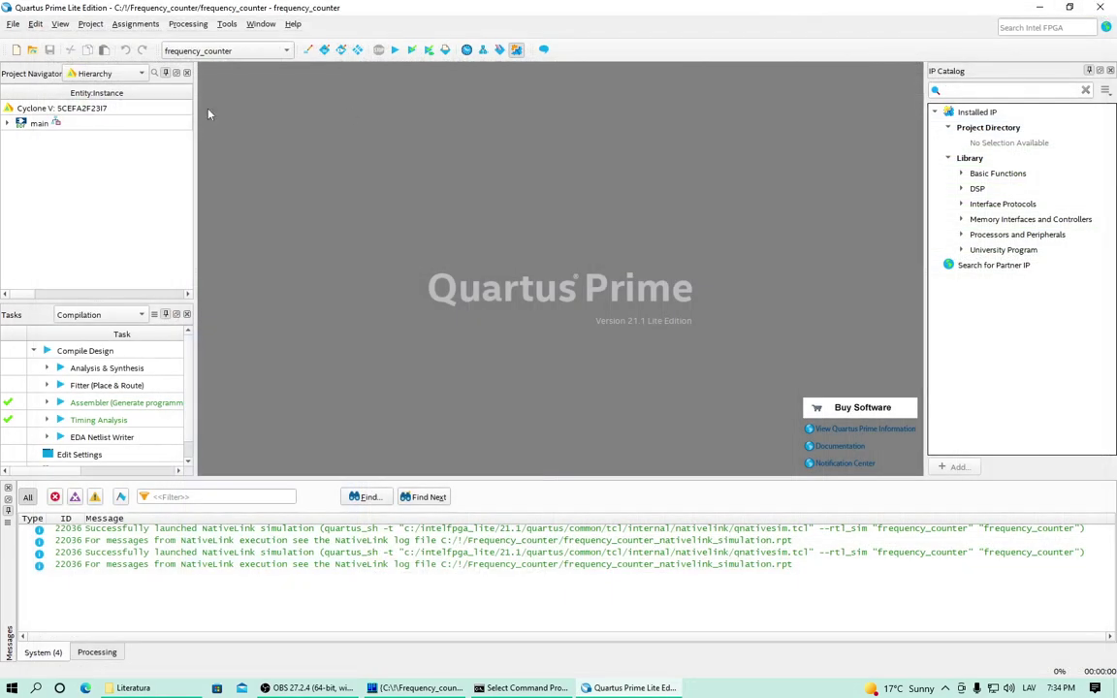
{"action": "left_click", "coordinate": [1039, 9]}
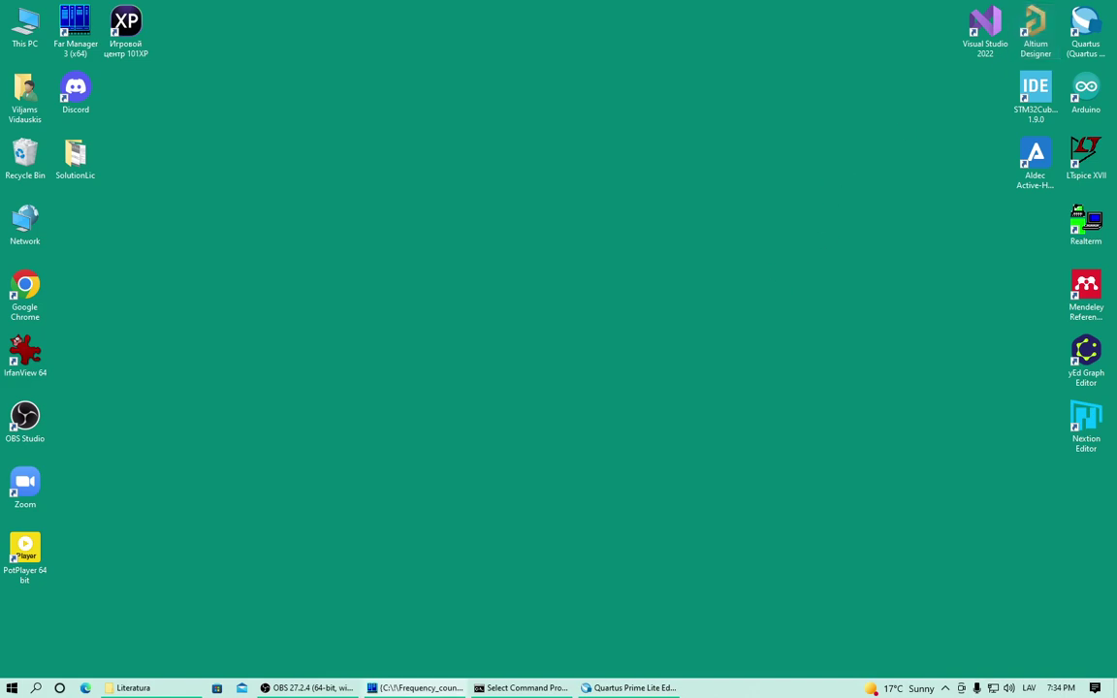
Switch to Far Manager, run lmutil lmdiag from C:\intelFPGA_lite\21.1\questa_fse\win64, and read through the whole license report
{"action": "left_click", "coordinate": [417, 688]}
{"action": "key", "text": "Tab"}
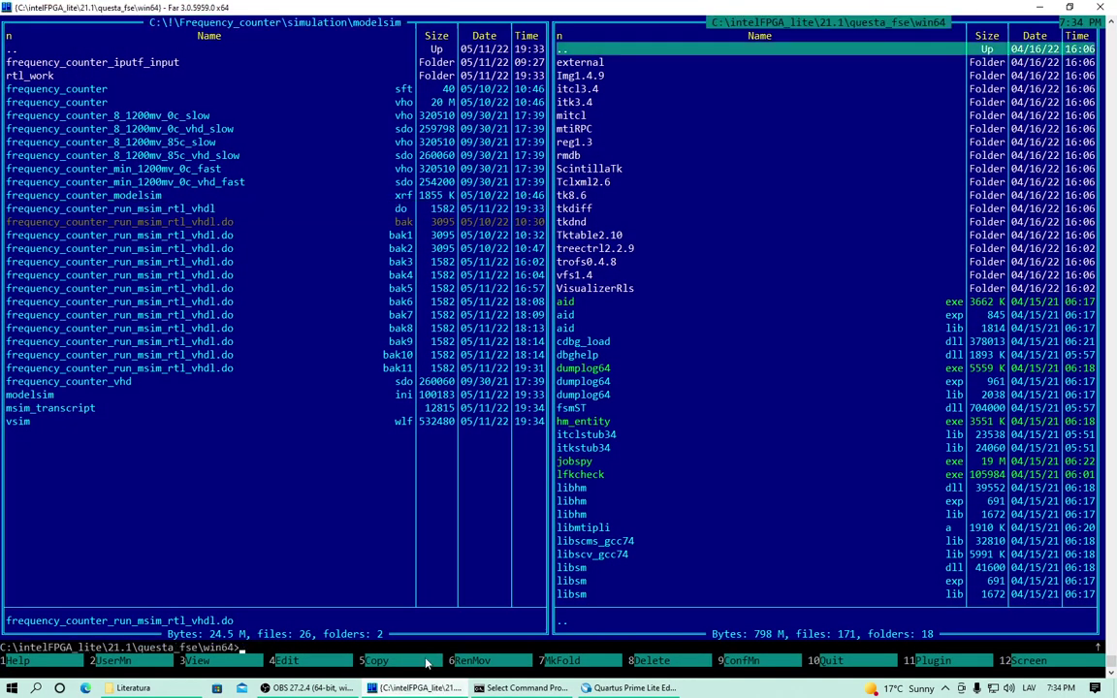
{"action": "key", "text": "ctrl+o"}
{"action": "key", "text": "ctrl+e"}
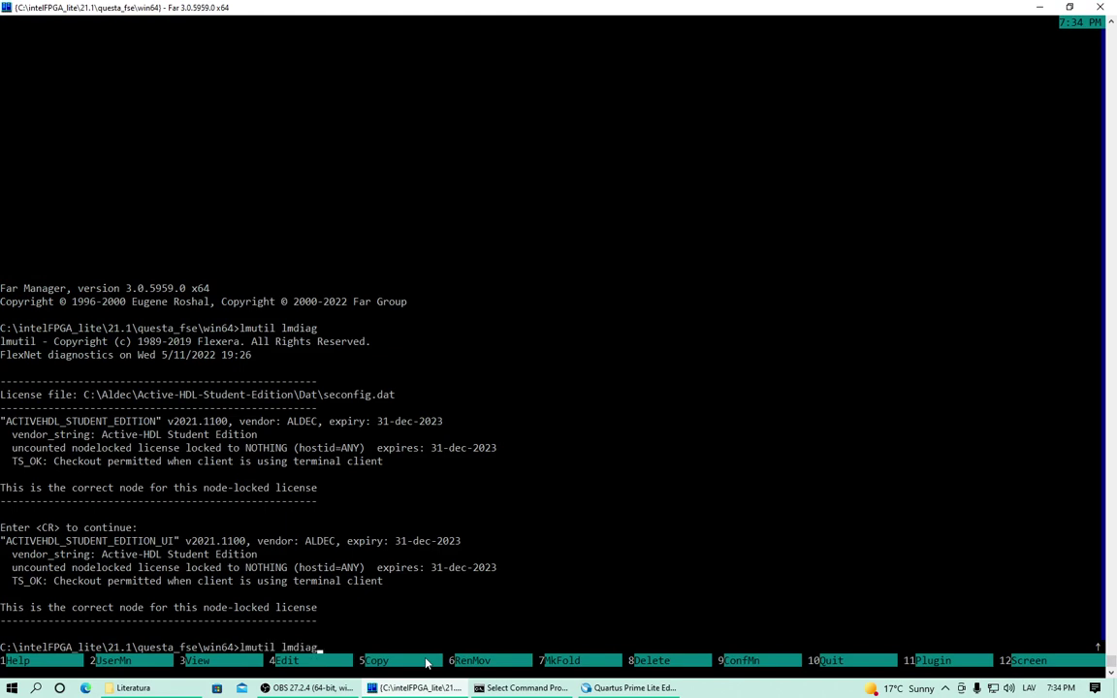
{"action": "key", "text": "Return"}
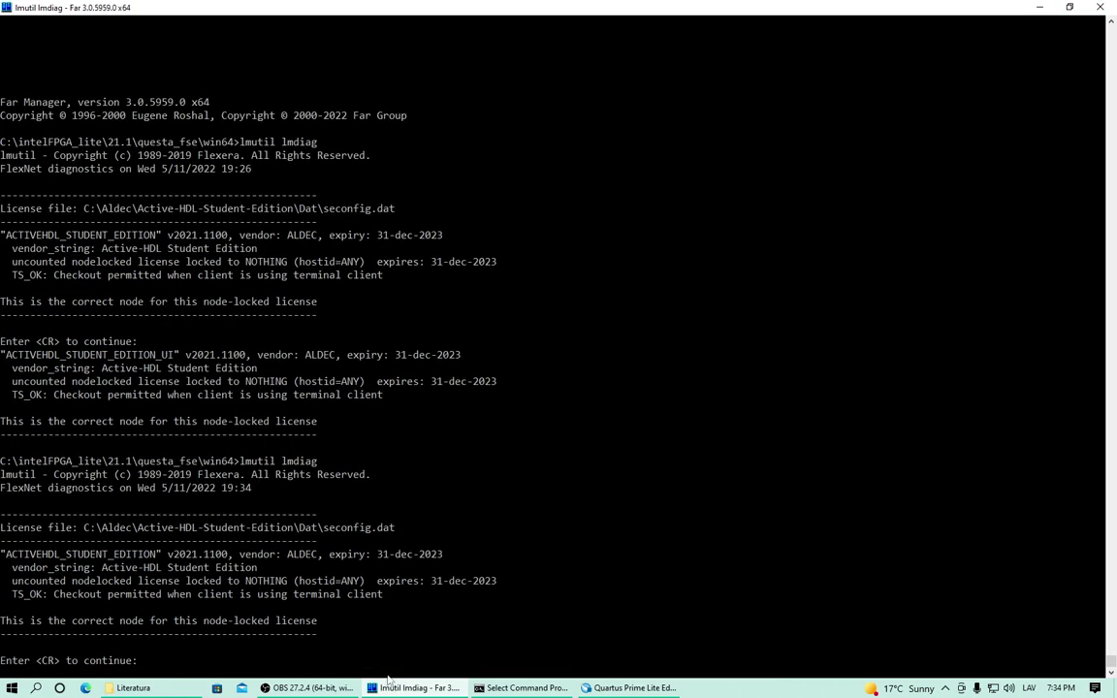
{"action": "key", "text": "Return"}
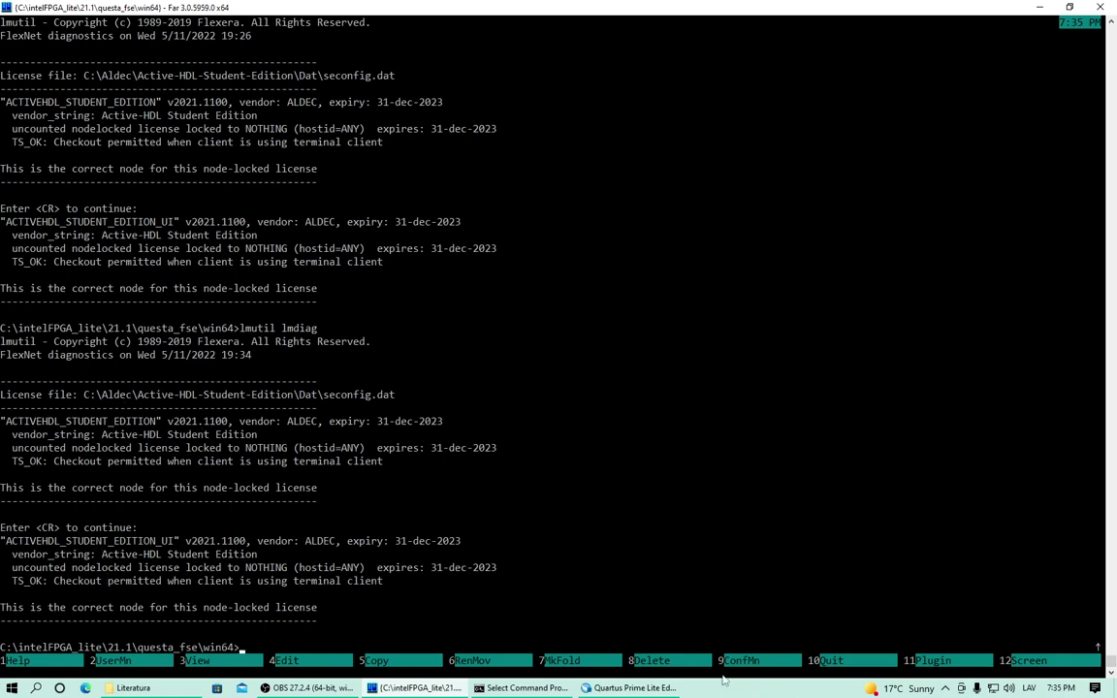
Close Quartus Prime and rerun lmutil lmdiag in Far Manager, continuing to the end of the license report
{"action": "left_click", "coordinate": [628, 688]}
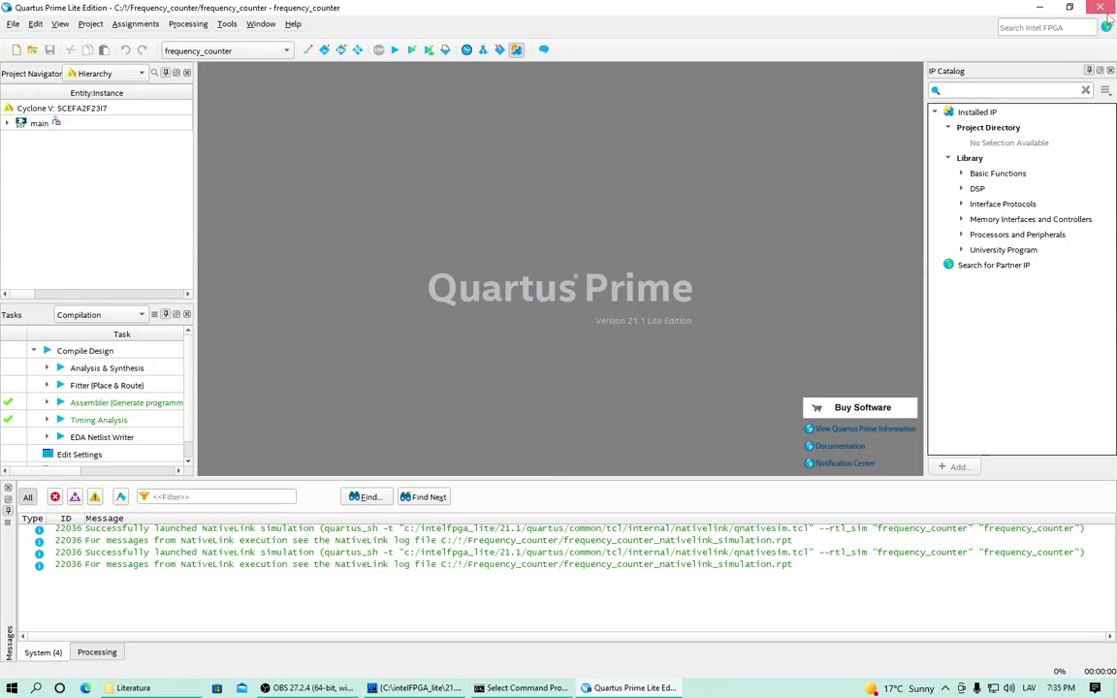
{"action": "left_click", "coordinate": [1103, 8]}
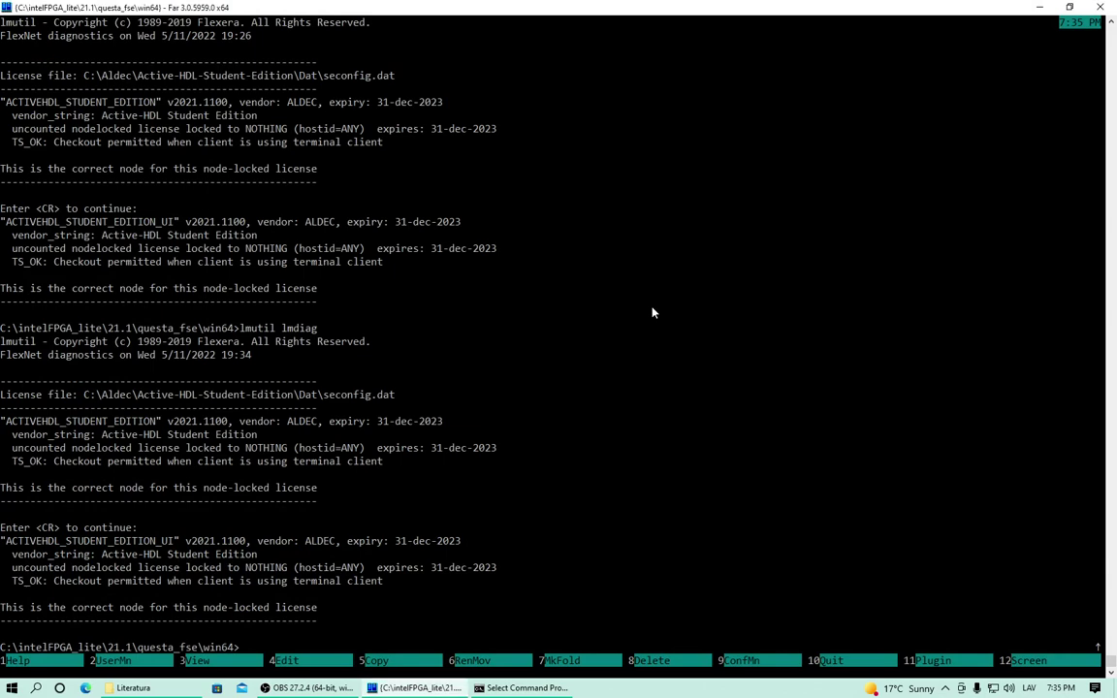
{"action": "key", "text": "Up"}
{"action": "key", "text": "Return"}
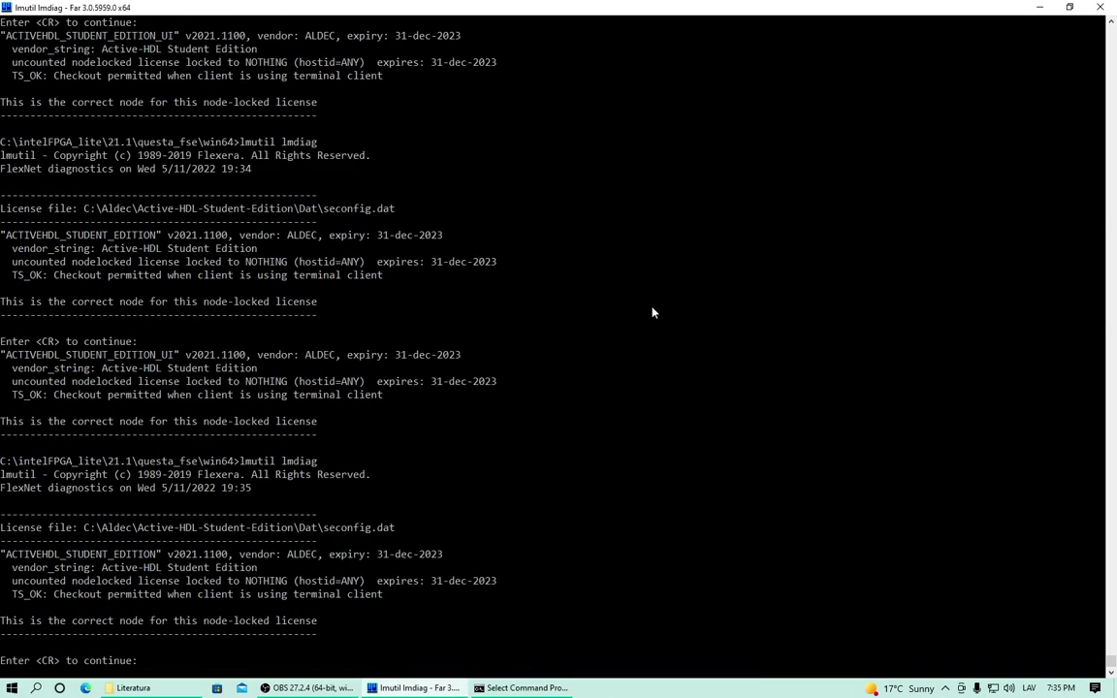
{"action": "key", "text": "Return"}
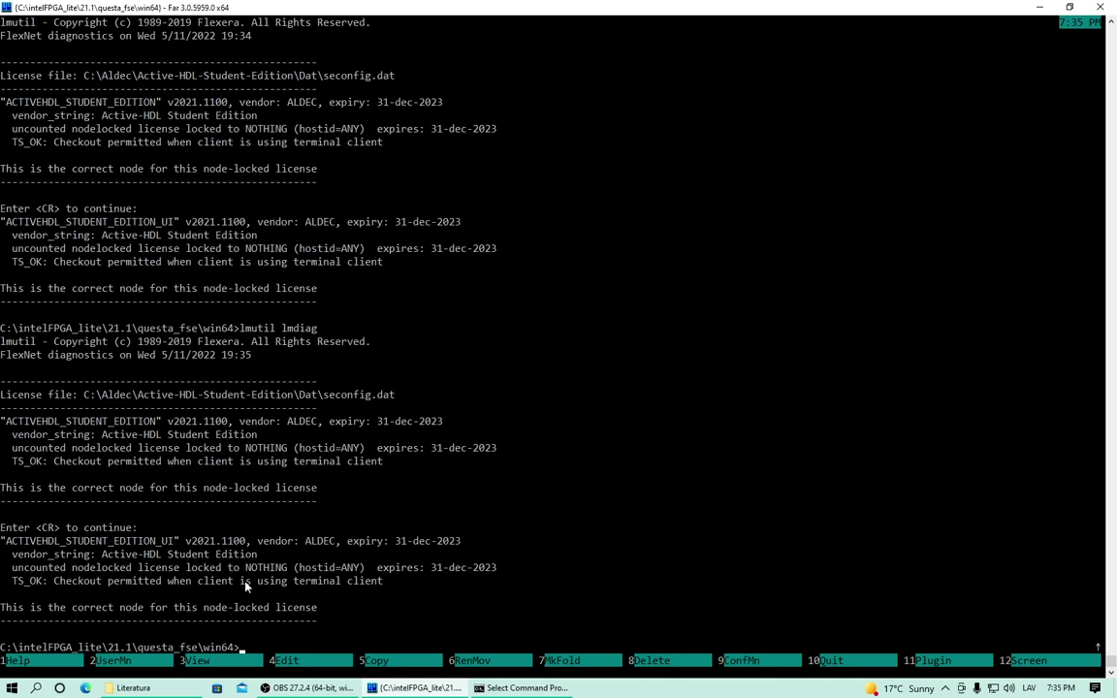
Repeat the lmutil lmdiag license diagnostics through the final entry and minimize Far Manager
{"action": "key", "text": "ctrl+e"}
{"action": "key", "text": "Return"}
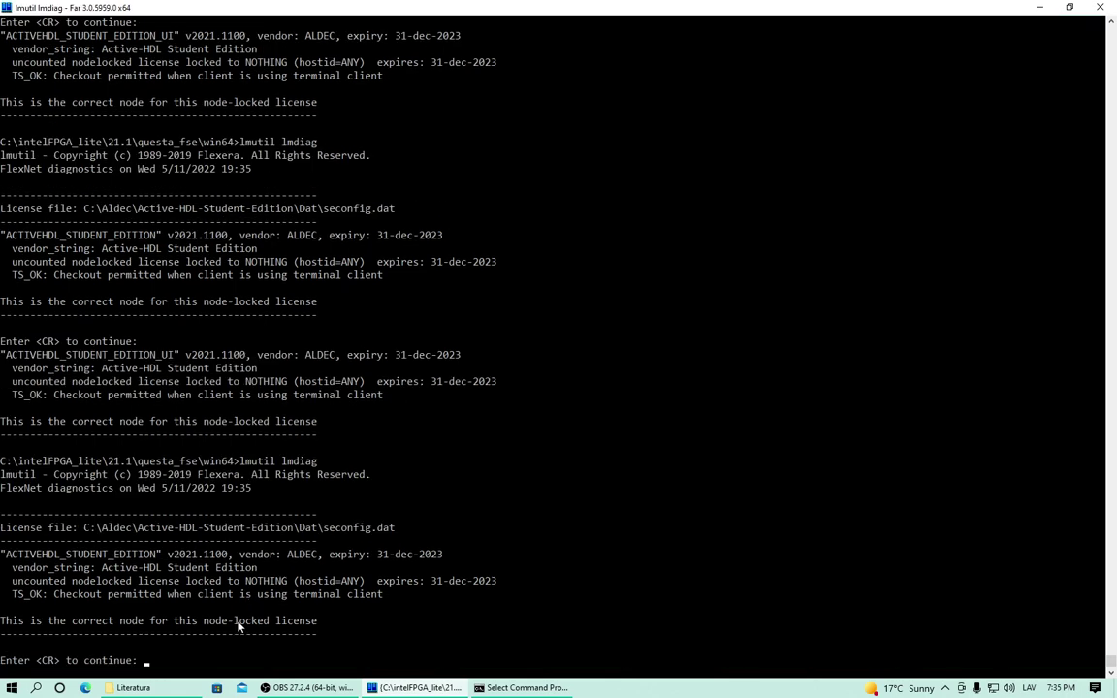
{"action": "key", "text": "Return"}
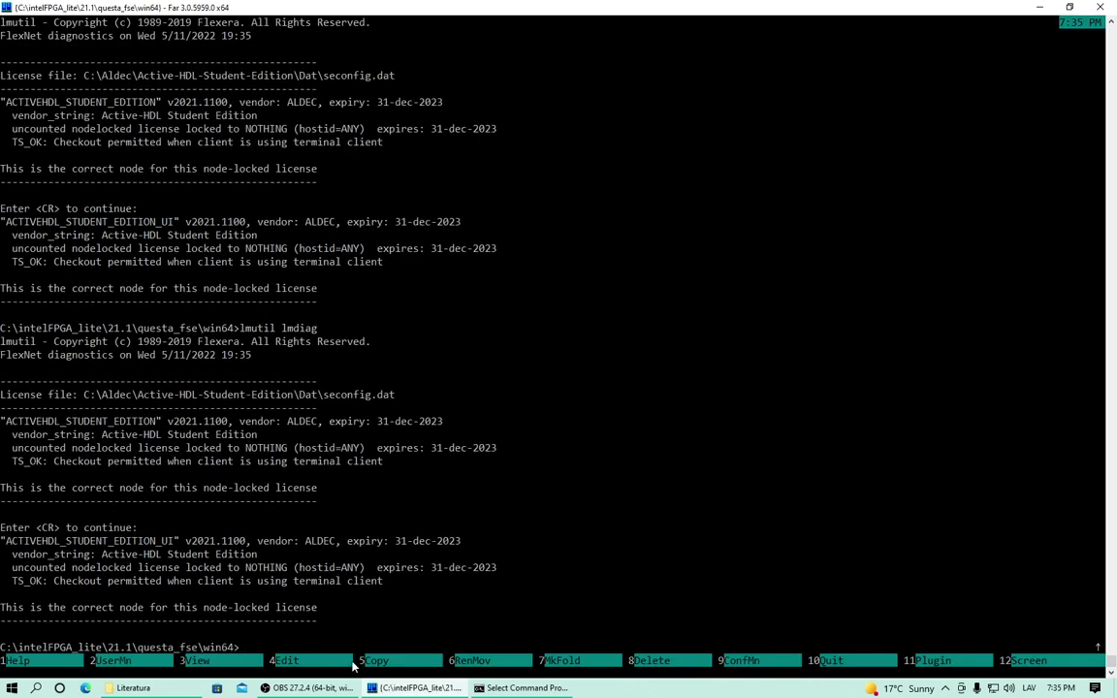
{"action": "left_click", "coordinate": [1039, 6]}
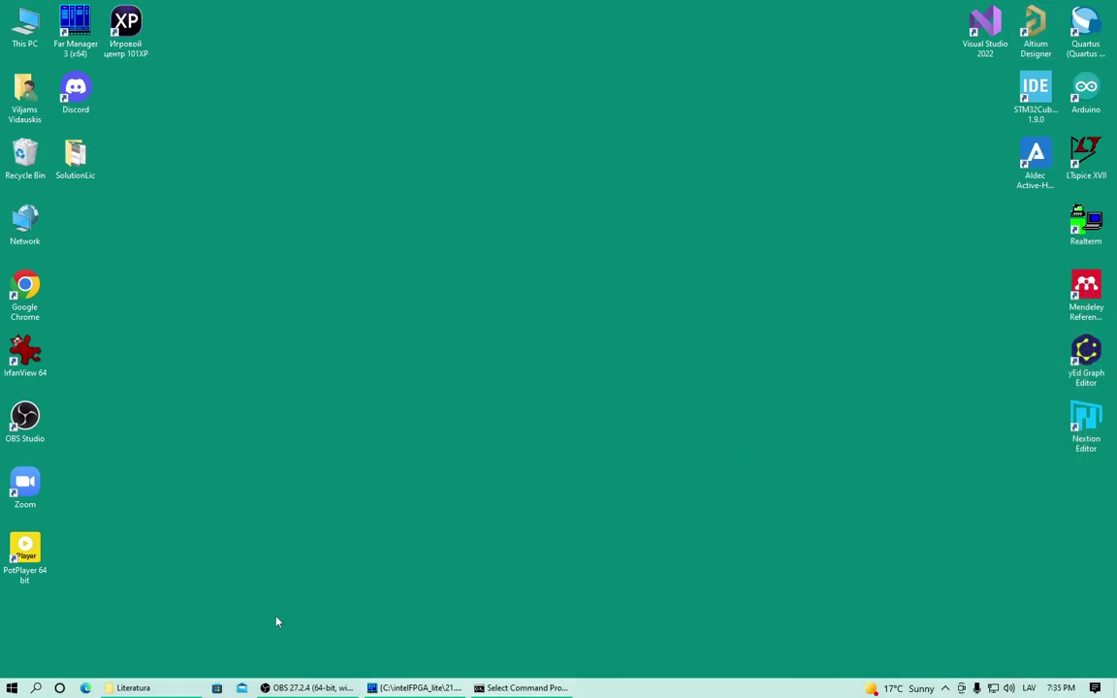
{"action": "left_click", "coordinate": [305, 688]}
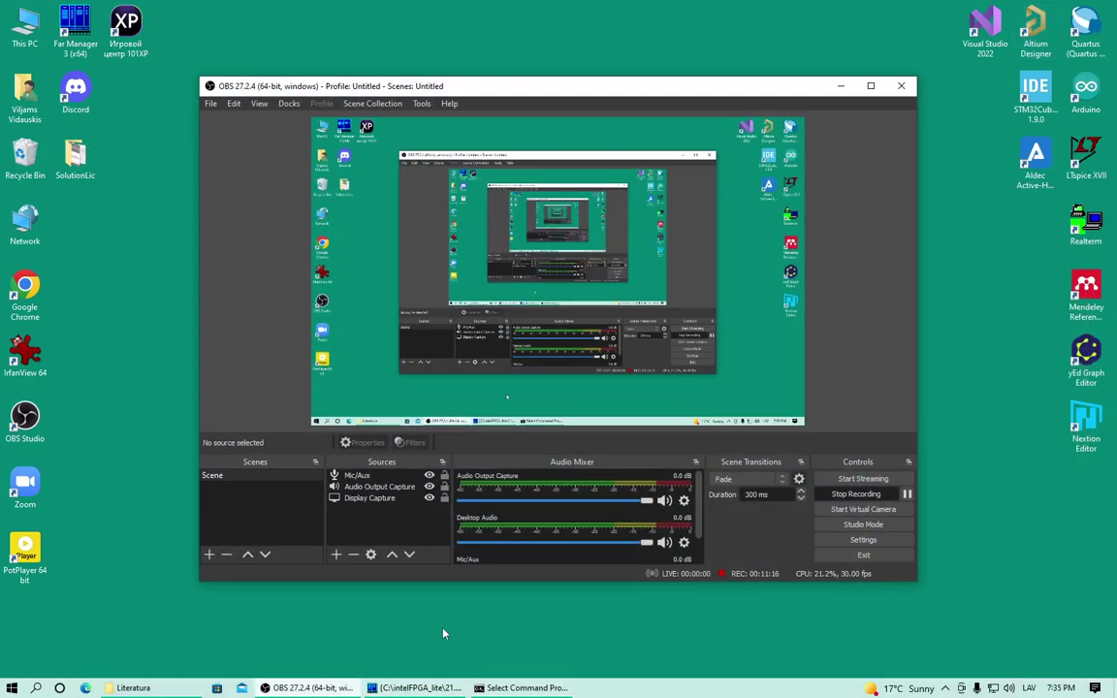